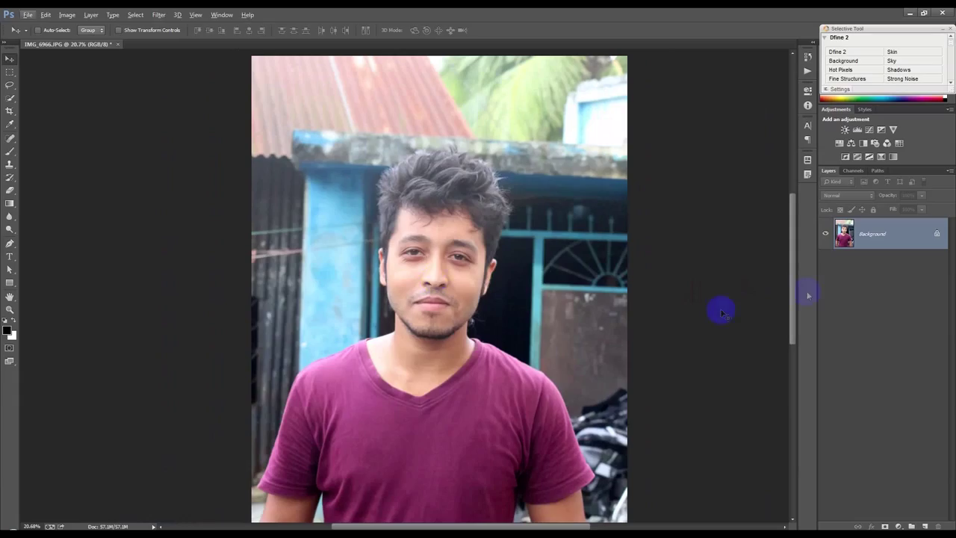
# Duplicate the Background photo layer as 'Background copy'
pyautogui.rightClick(889, 233)
pyautogui.click(849, 255)
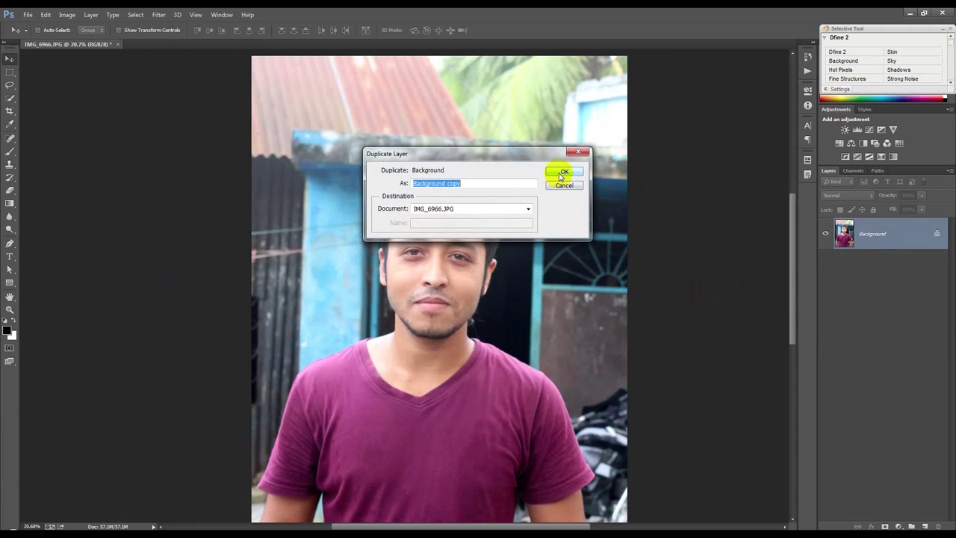
pyautogui.click(560, 174)
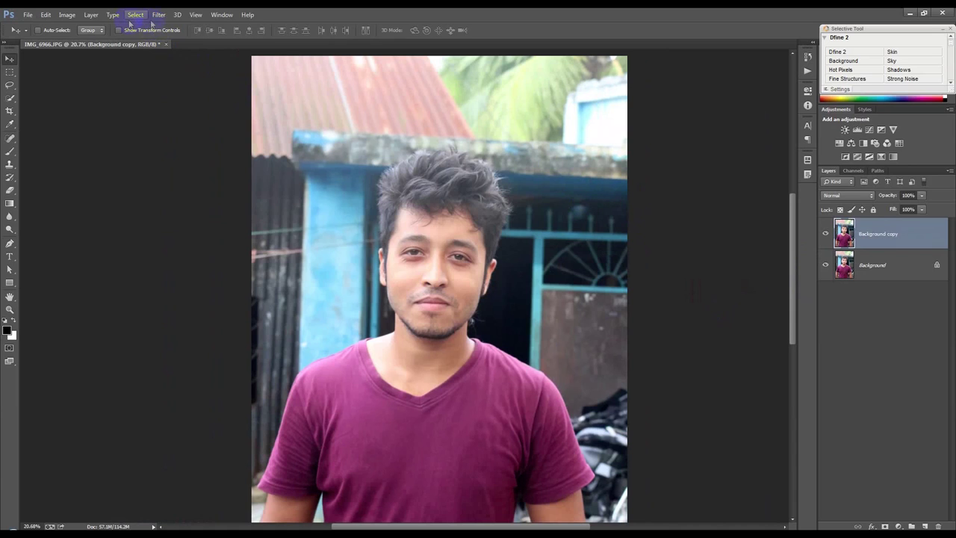
# Apply a High Pass filter to the Background copy layer
pyautogui.click(158, 14)
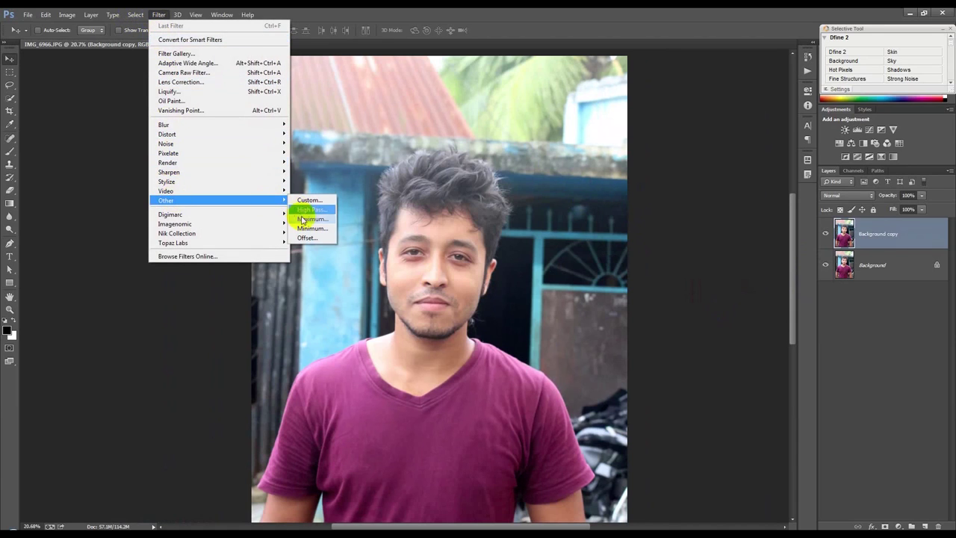
pyautogui.click(310, 210)
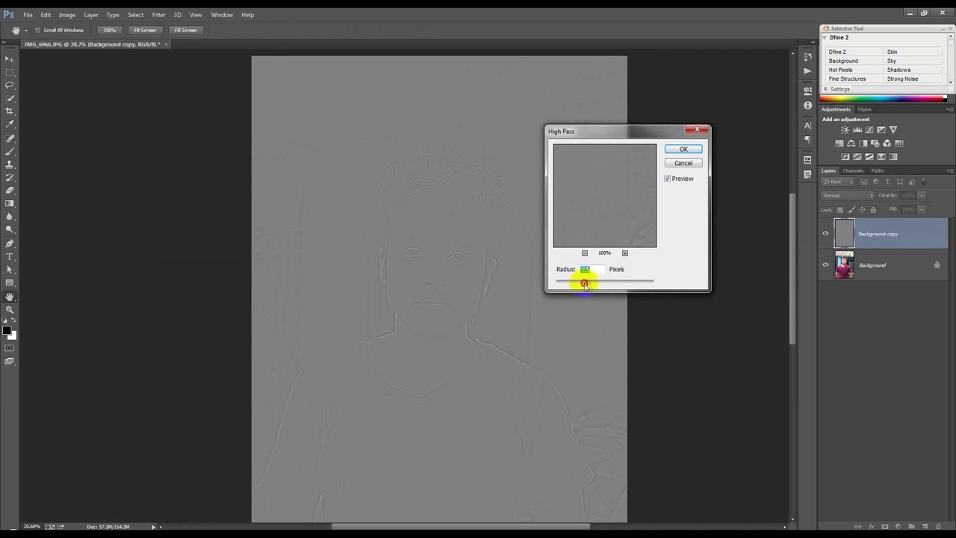
pyautogui.click(680, 149)
pyautogui.press('v')
# Blend the High Pass copy in Overlay mode and merge it with the Background layer
pyautogui.click(846, 195)
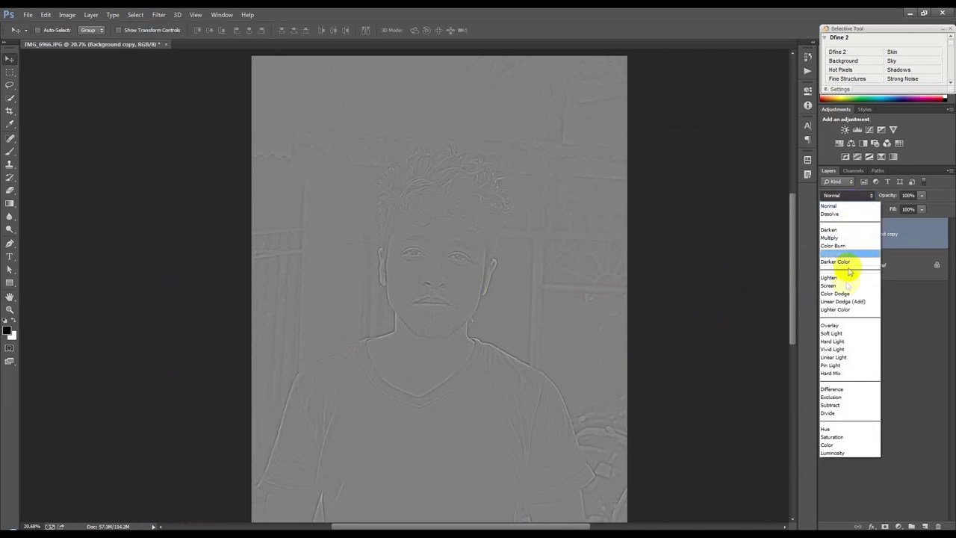
pyautogui.click(838, 327)
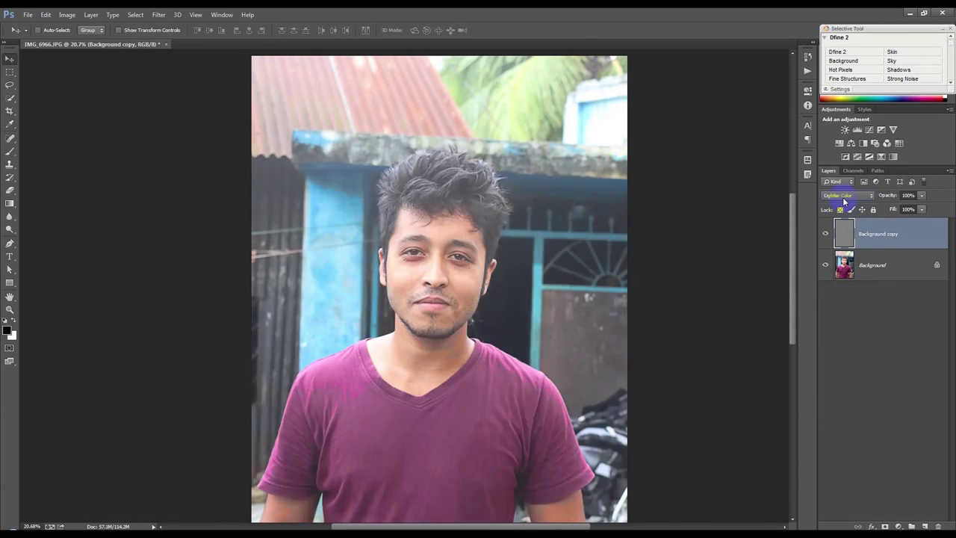
pyautogui.keyDown('shift'); pyautogui.click(866, 266); pyautogui.keyUp('shift')
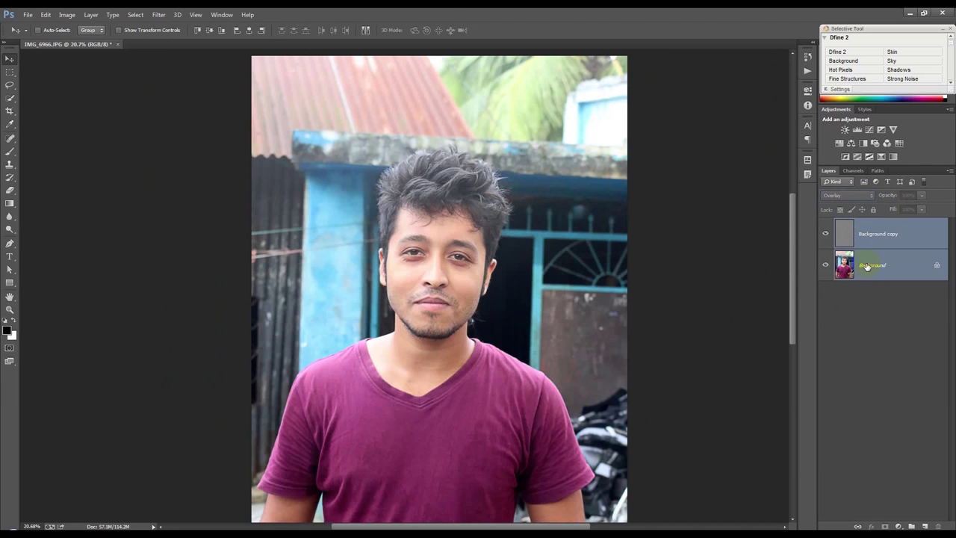
pyautogui.hotkey('ctrl', 'e')
# Sharpen the merged portrait with Unsharp Mask: Amount 150%, Radius 3.0, Threshold 0
pyautogui.scroll(2, 433, 308)
pyautogui.scroll(2, 433, 308)
pyautogui.scroll(2, 427, 310)
pyautogui.click(155, 15)
pyautogui.moveTo(169, 171)
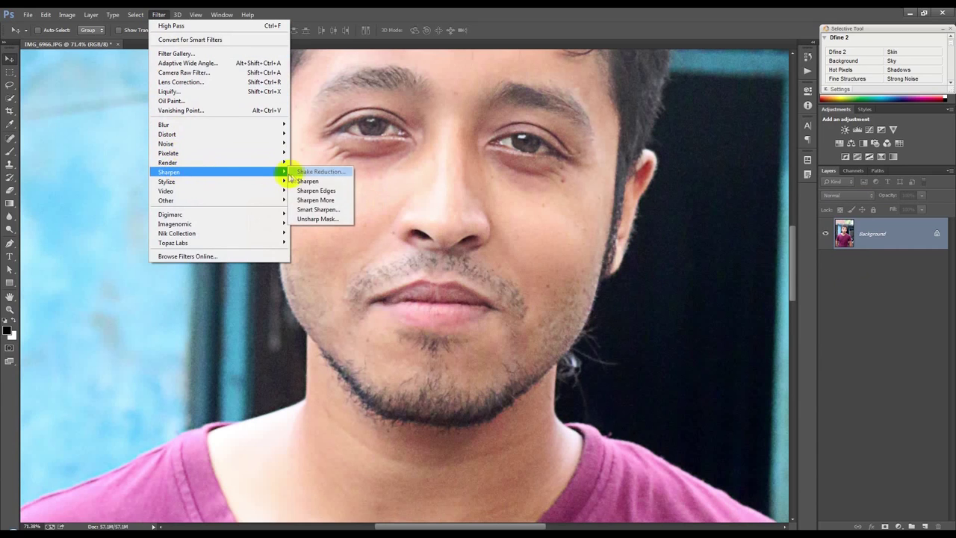
pyautogui.click(325, 221)
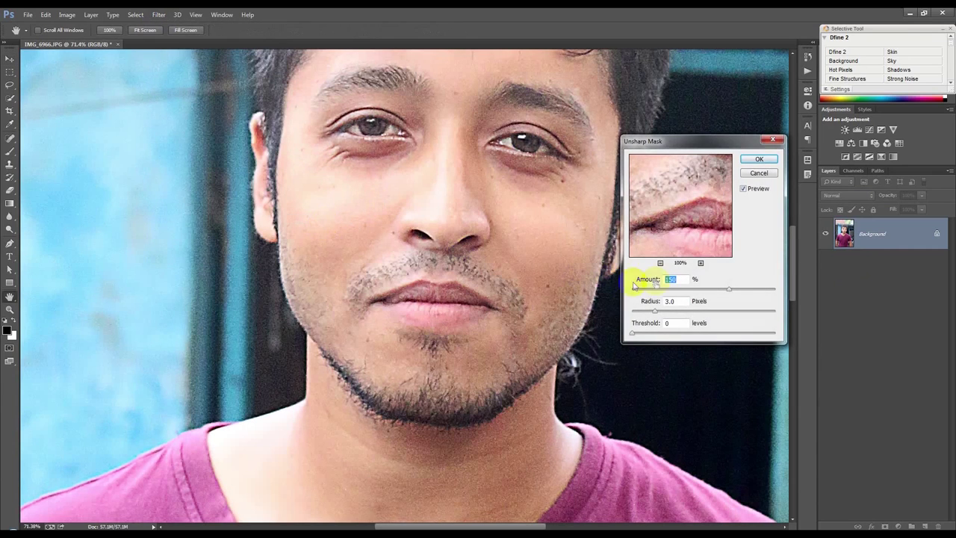
pyautogui.click(759, 160)
pyautogui.press('v')
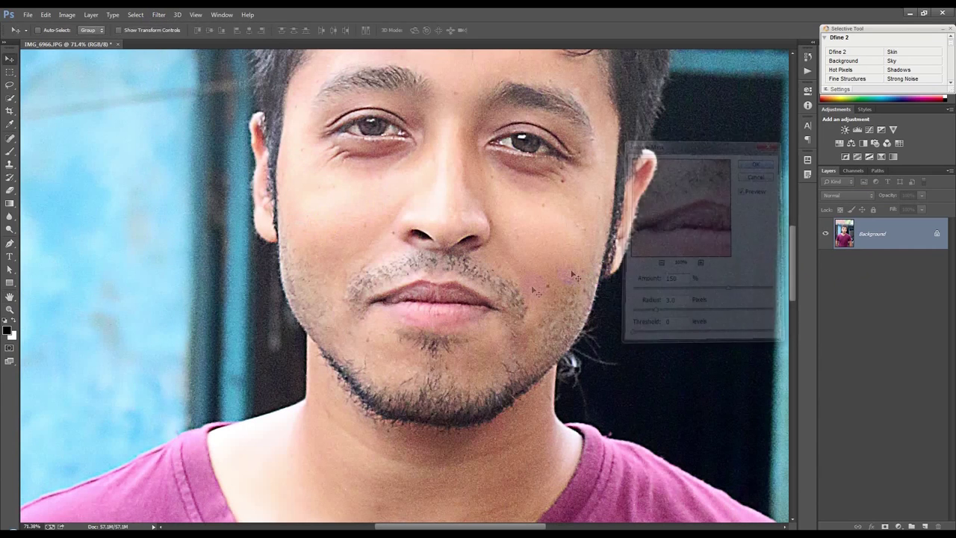
# Fit the photo in the window, zoom back in, and select the Smudge Tool
pyautogui.hotkey('ctrl', '0')
pyautogui.scroll(-2, 515, 295)
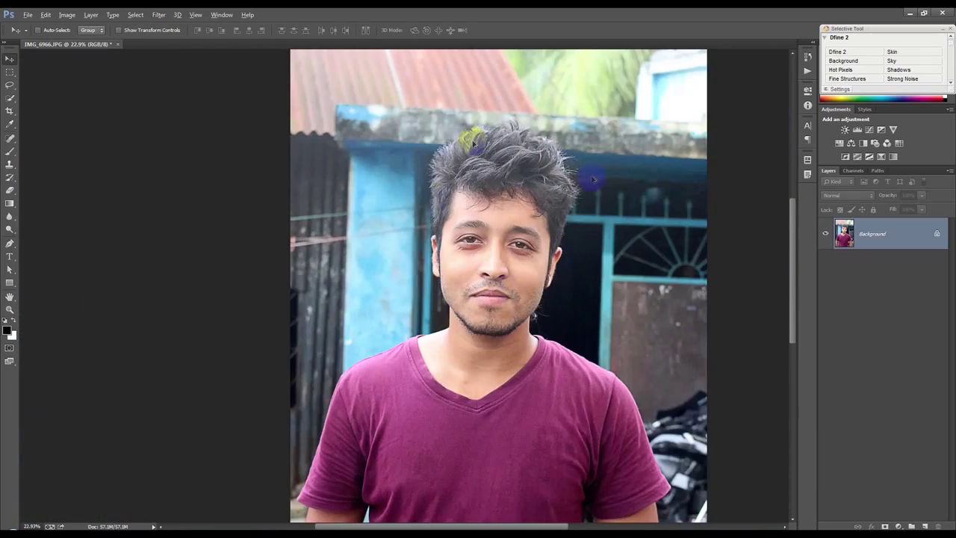
pyautogui.scroll(-2, 331, 320)
pyautogui.scroll(2, 426, 160)
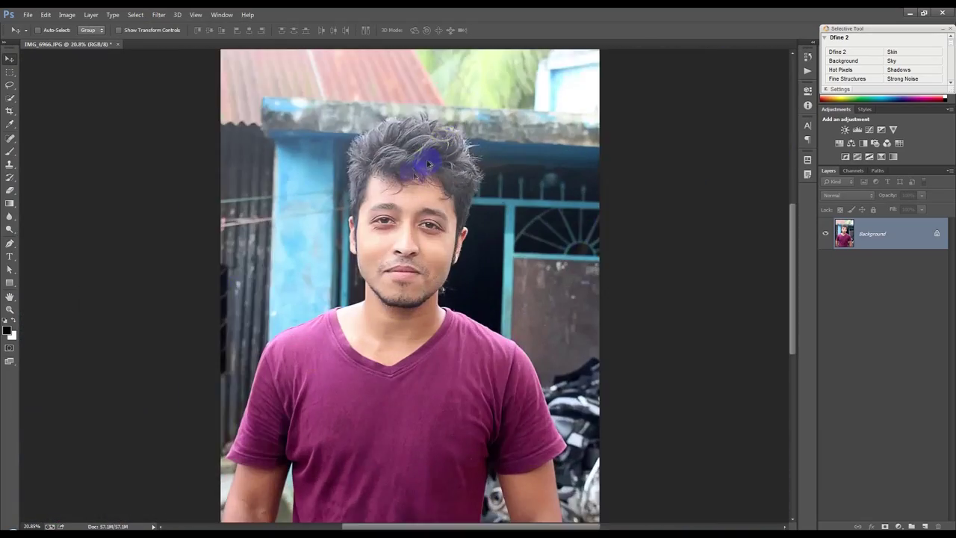
pyautogui.scroll(2, 357, 214)
pyautogui.scroll(3, 357, 214)
pyautogui.scroll(1, 370, 221)
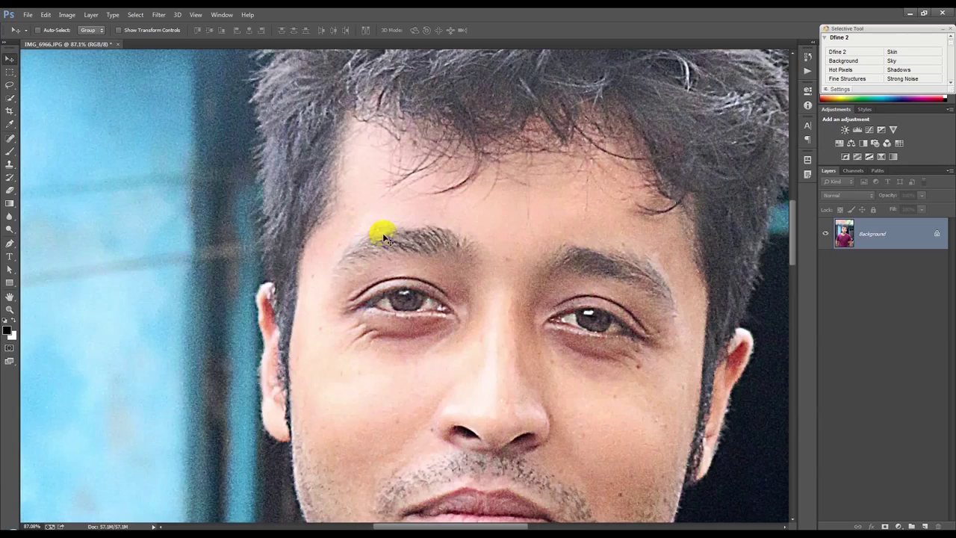
pyautogui.scroll(1, 380, 229)
pyautogui.scroll(-1, 383, 239)
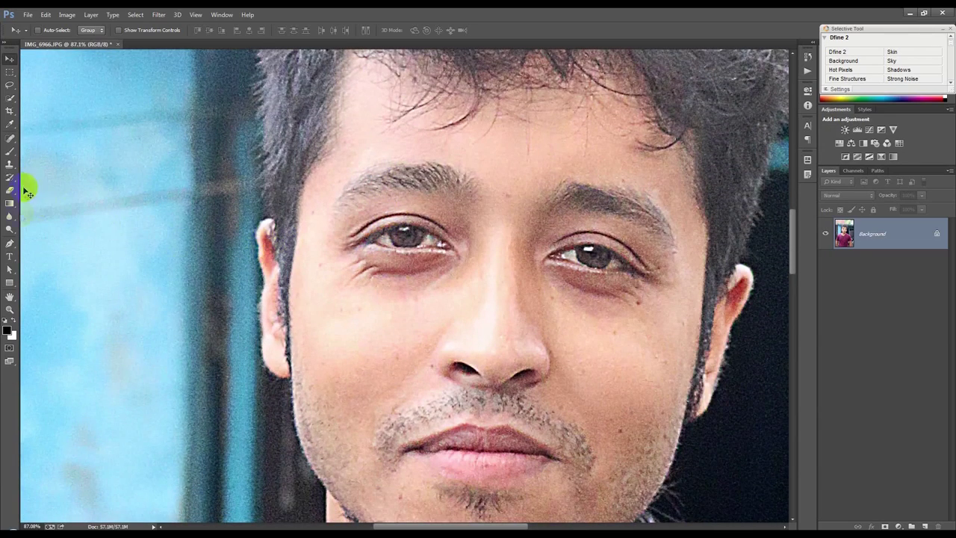
pyautogui.click(14, 228)
pyautogui.click(9, 216)
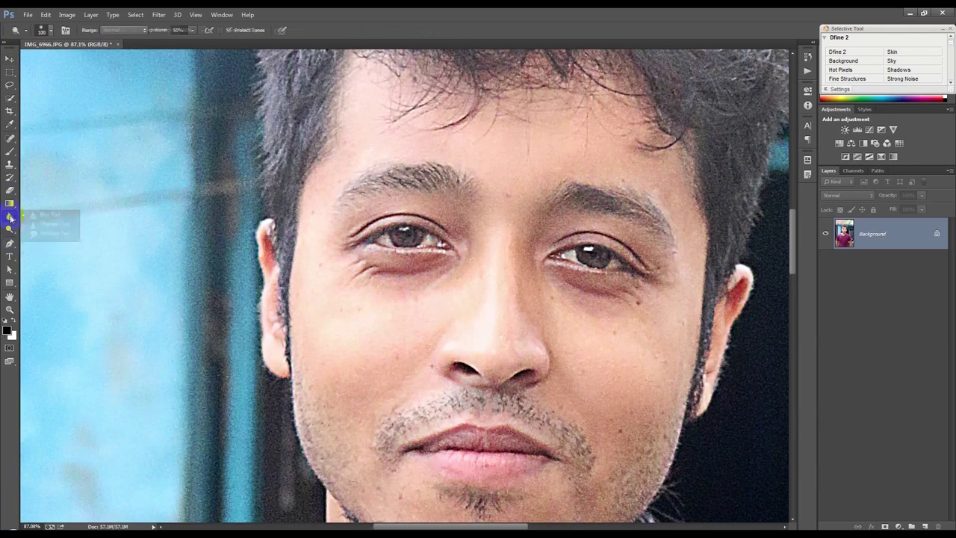
pyautogui.click(56, 234)
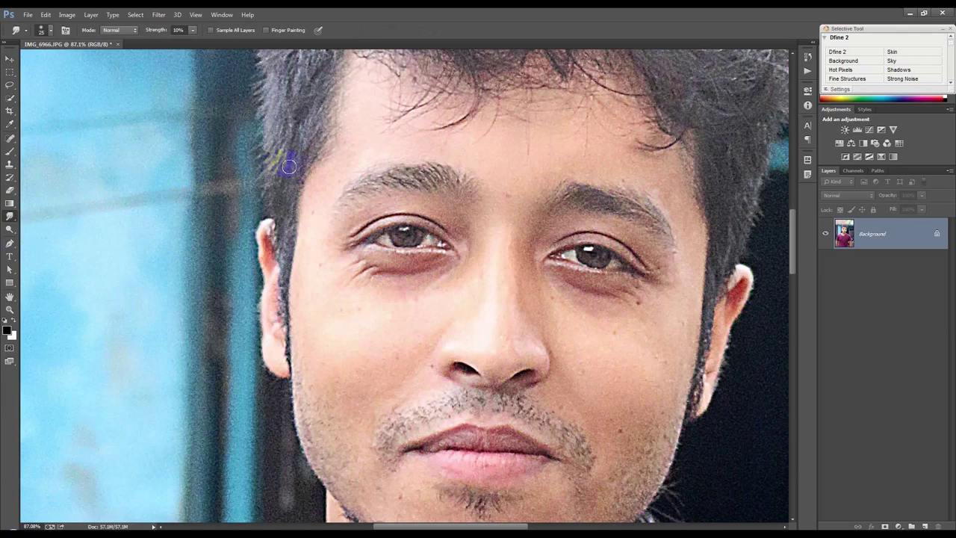
# Smudge the nose bridge and the skin around the nostrils and under the nose
pyautogui.keyDown('alt'); pyautogui.scroll(3, 346, 223); pyautogui.keyUp('alt')
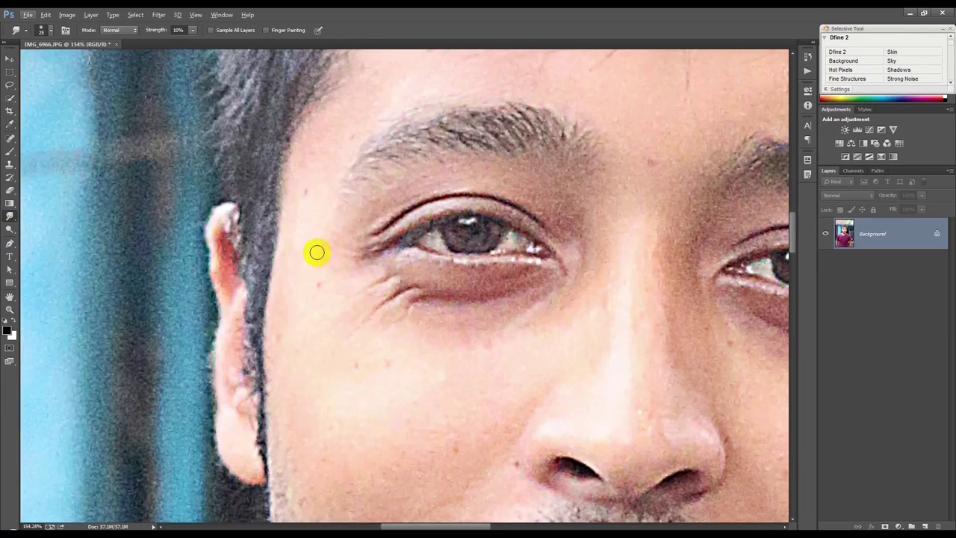
pyautogui.scroll(-1, 316, 255)
pyautogui.scroll(-1, 343, 265)
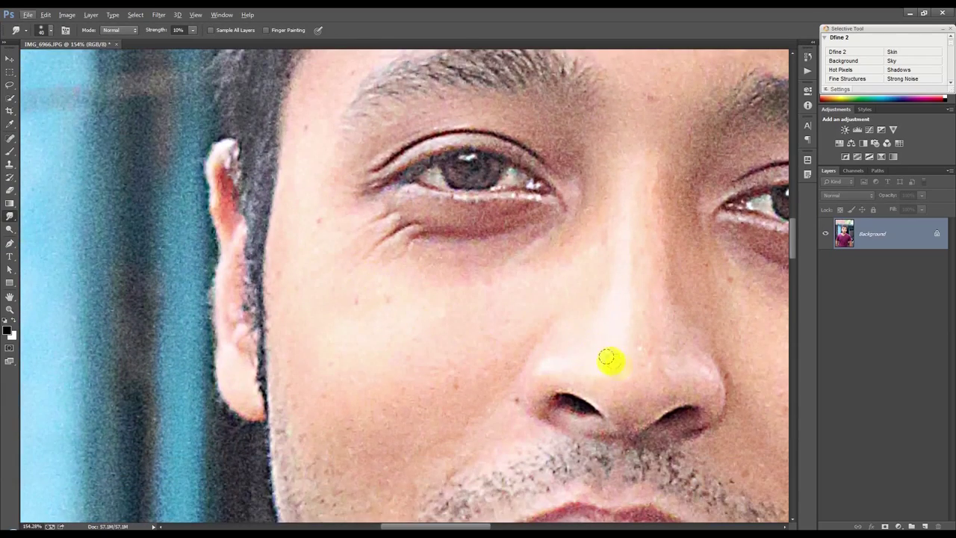
pyautogui.moveTo(620, 322); pyautogui.dragTo(622, 217)
pyautogui.moveTo(620, 317); pyautogui.dragTo(621, 247)
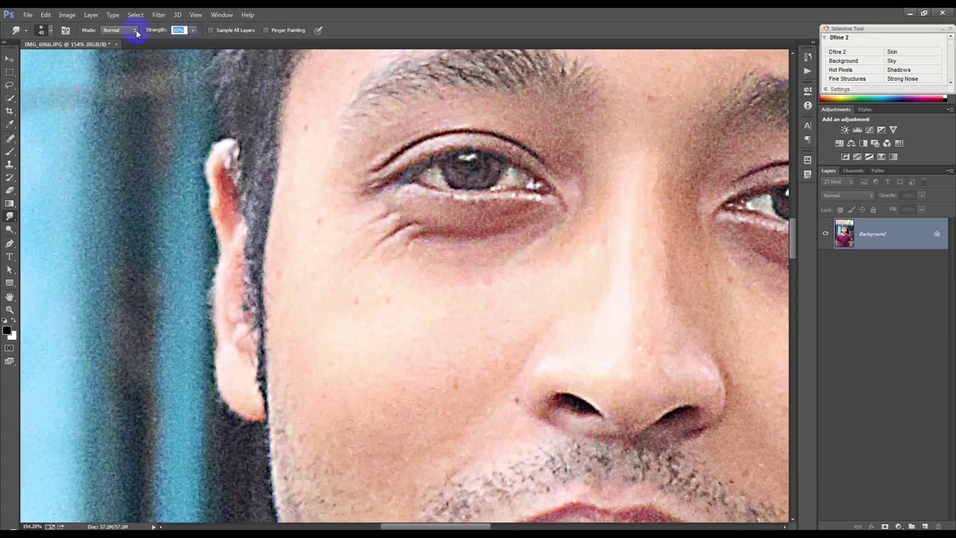
pyautogui.write('50')
pyautogui.press('Return')
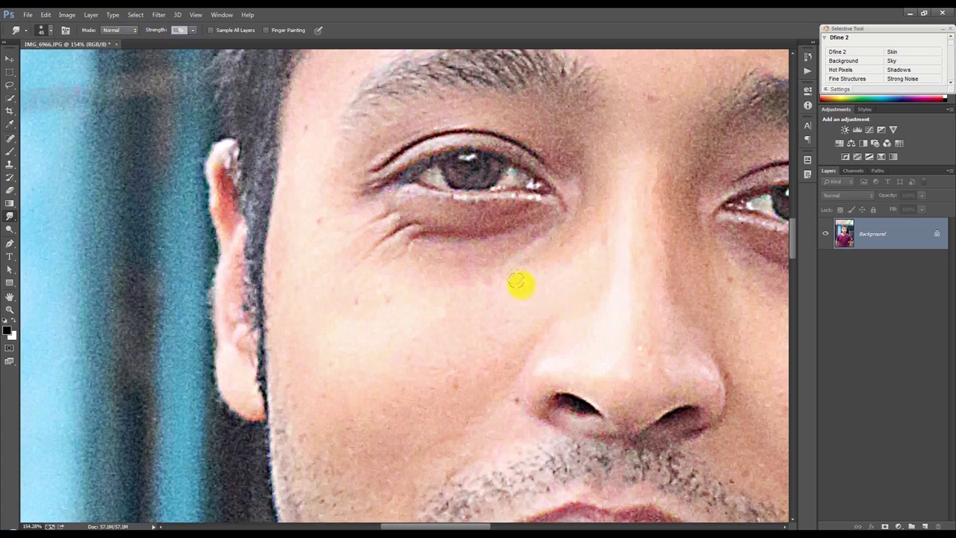
pyautogui.moveTo(611, 334); pyautogui.dragTo(628, 243)
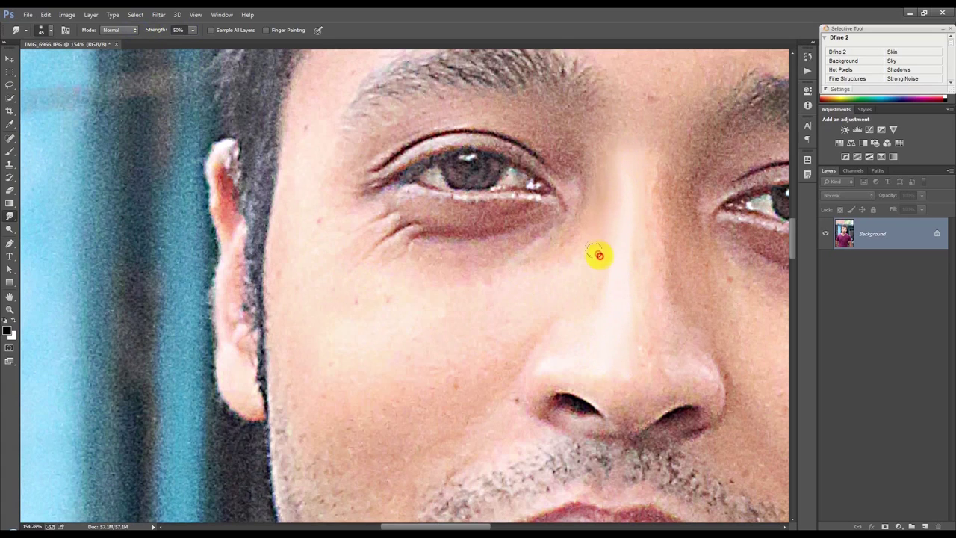
pyautogui.moveTo(580, 316); pyautogui.dragTo(654, 435)
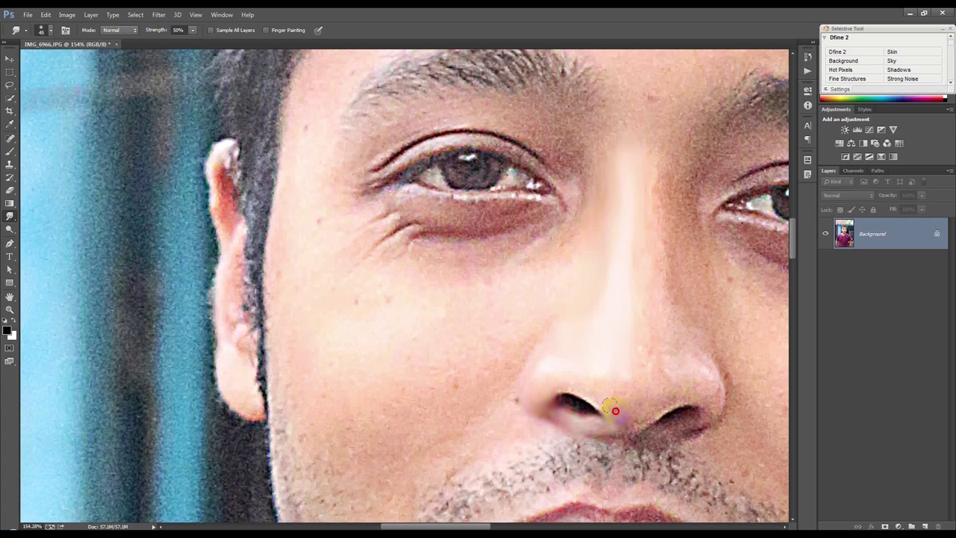
# Set smudge strength to 30%, shrink the brush to 20, and smooth the iris texture
pyautogui.scroll(-3, 635, 439)
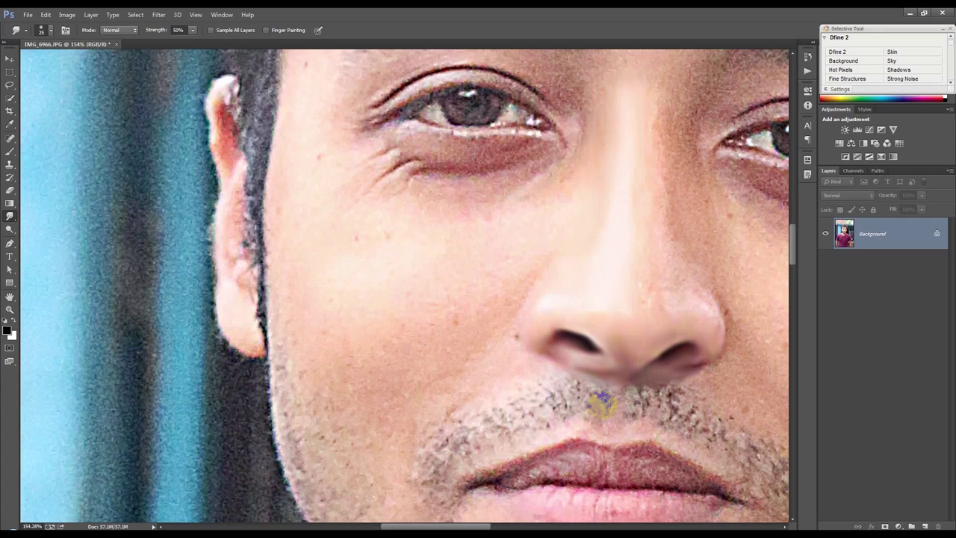
pyautogui.press(']')
pyautogui.press(']')
pyautogui.press(']')
pyautogui.press('3')
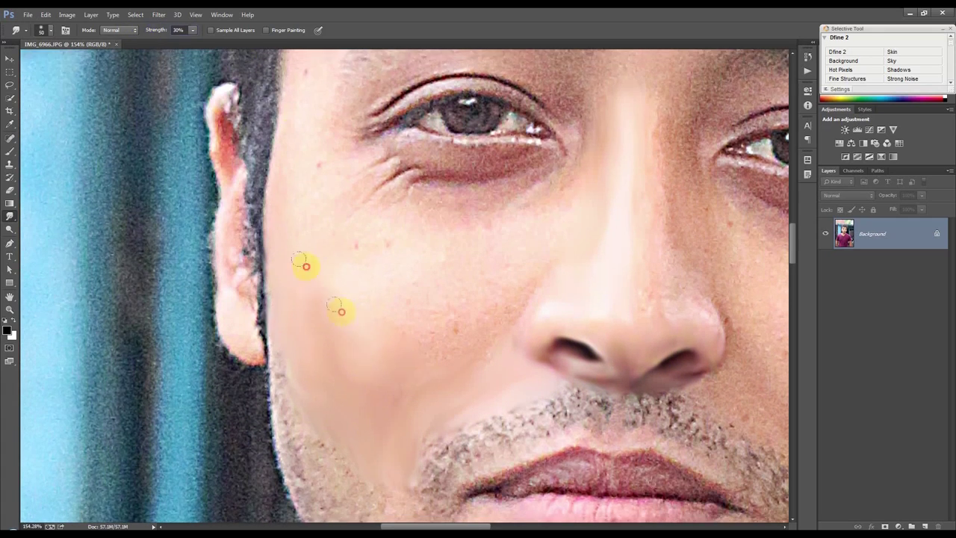
pyautogui.scroll(3, 331, 303)
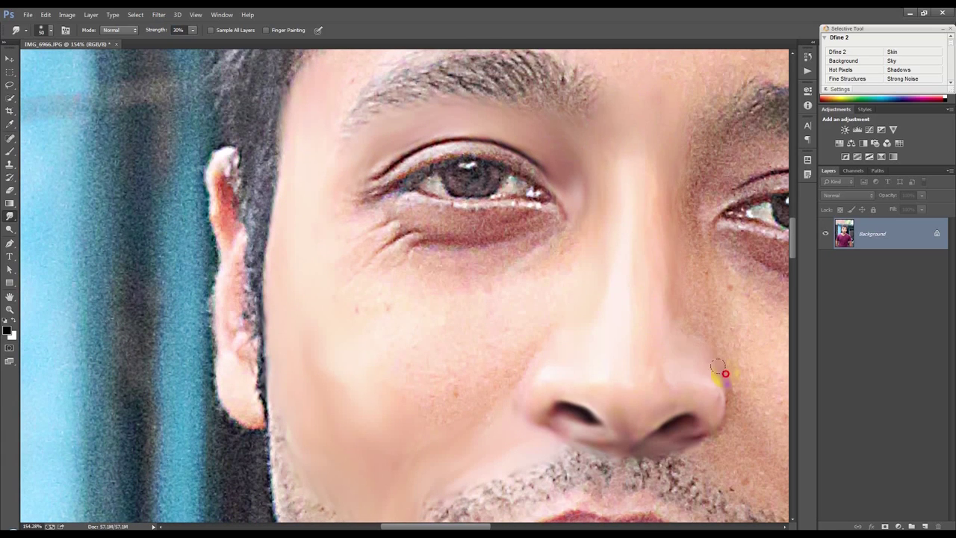
pyautogui.press('[')
pyautogui.press('[')
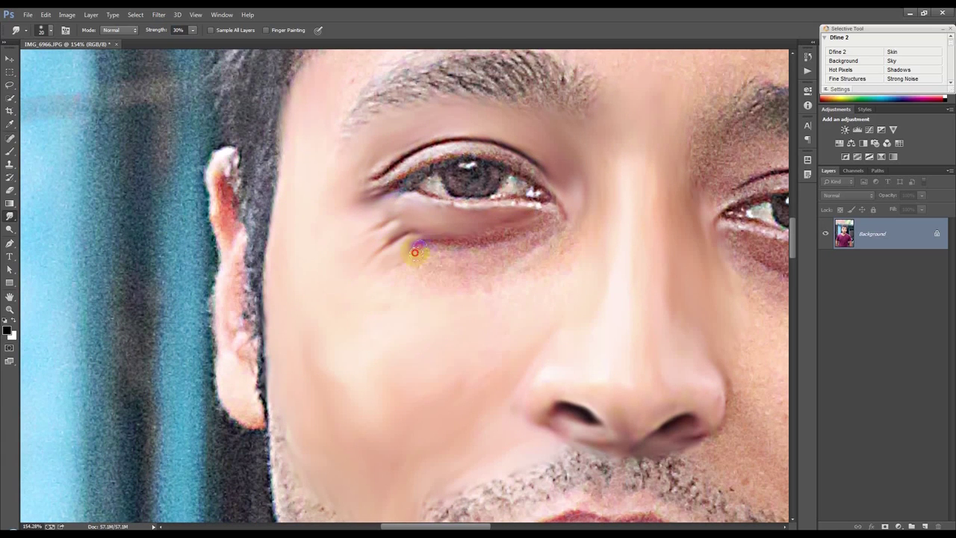
pyautogui.scroll(2, 474, 284)
pyautogui.press('[')
pyautogui.scroll(1, 455, 228)
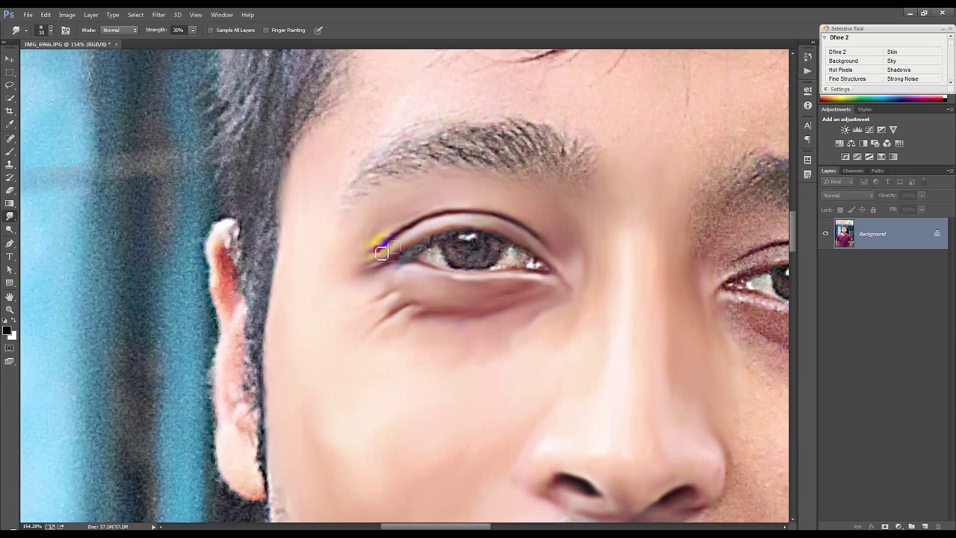
pyautogui.scroll(-1, 456, 228)
pyautogui.moveTo(455, 228); pyautogui.dragTo(463, 241)
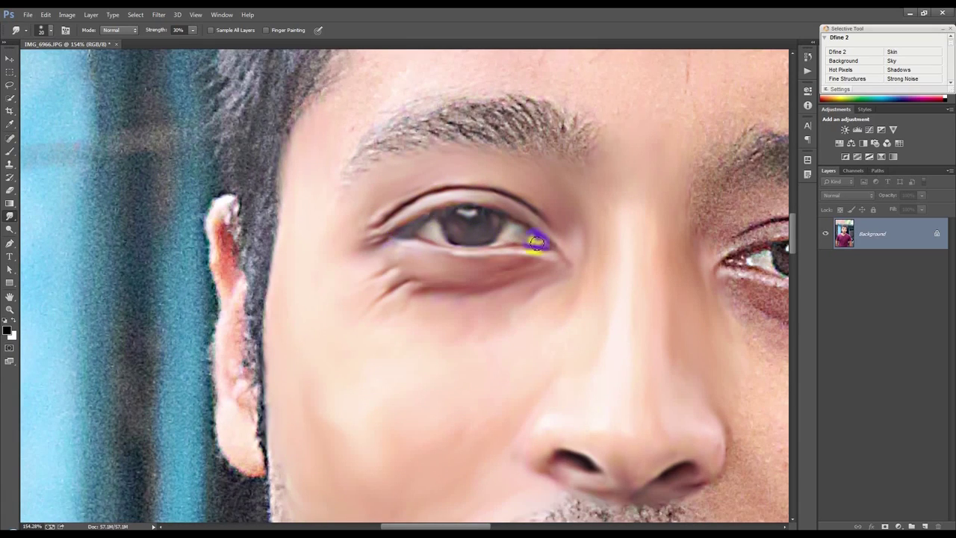
# Drop smudge strength to 20% and shrink the brush for fine eye detail
pyautogui.scroll(5, 430, 216)
pyautogui.press(']')
pyautogui.press(']')
pyautogui.press(']')
pyautogui.press('2')
pyautogui.hscroll(5, 693, 205)
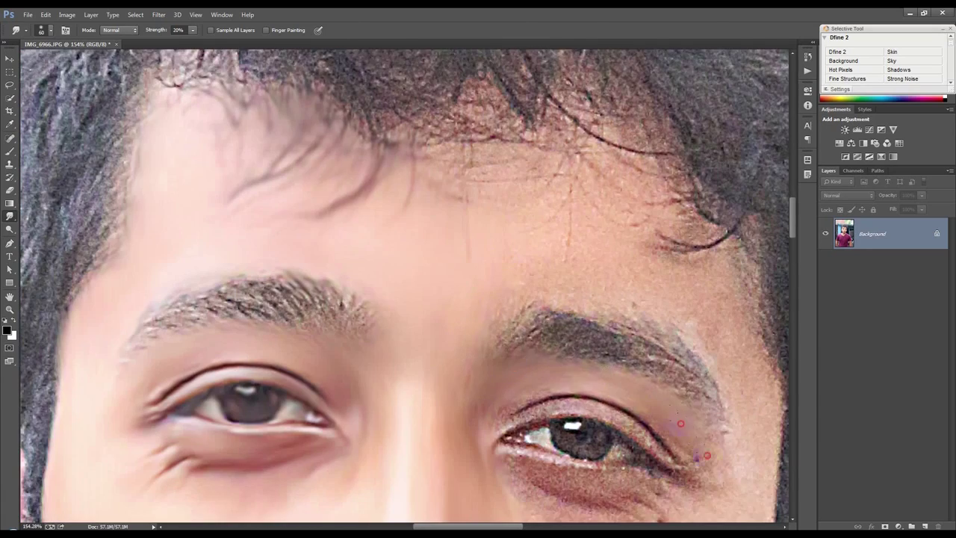
pyautogui.scroll(-1, 672, 224)
pyautogui.scroll(-3, 506, 182)
pyautogui.scroll(3, 506, 182)
pyautogui.scroll(-5, 456, 159)
pyautogui.press('[')
pyautogui.press('[')
pyautogui.press('[')
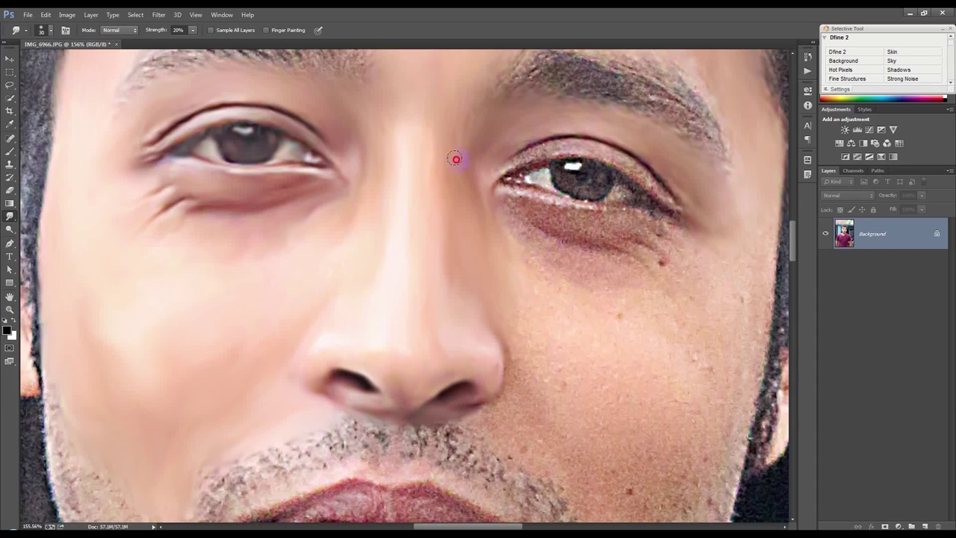
pyautogui.scroll(1, 674, 303)
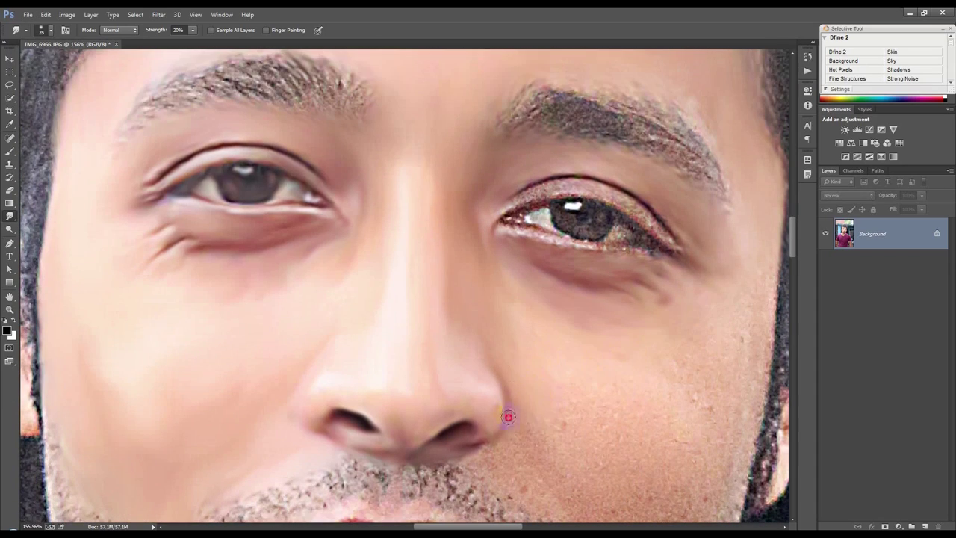
pyautogui.scroll(1, 703, 416)
pyautogui.press('[')
pyautogui.press('[')
# Smudge the lower eyelid, the right cheek stubble and the left jaw stubble smooth
pyautogui.moveTo(646, 307); pyautogui.dragTo(572, 261)
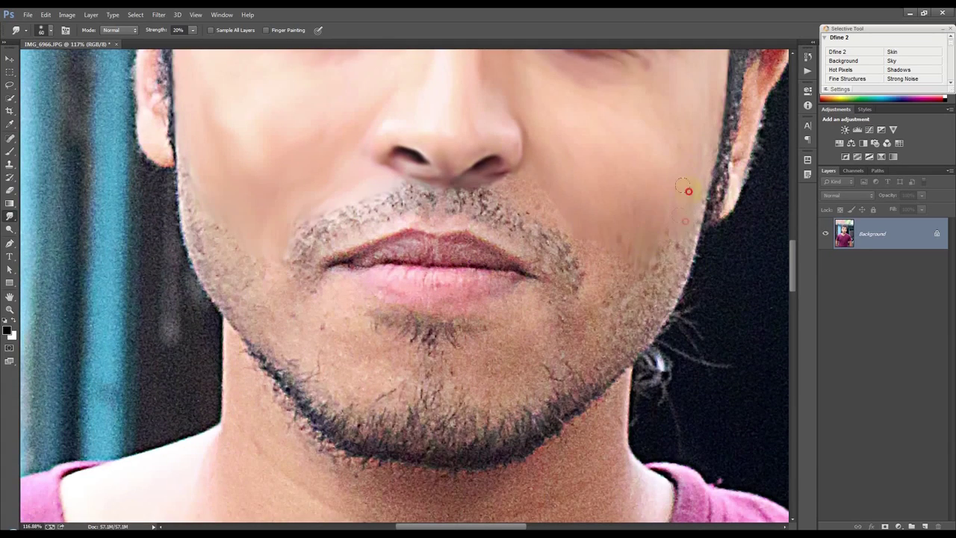
pyautogui.moveTo(683, 185); pyautogui.dragTo(530, 333)
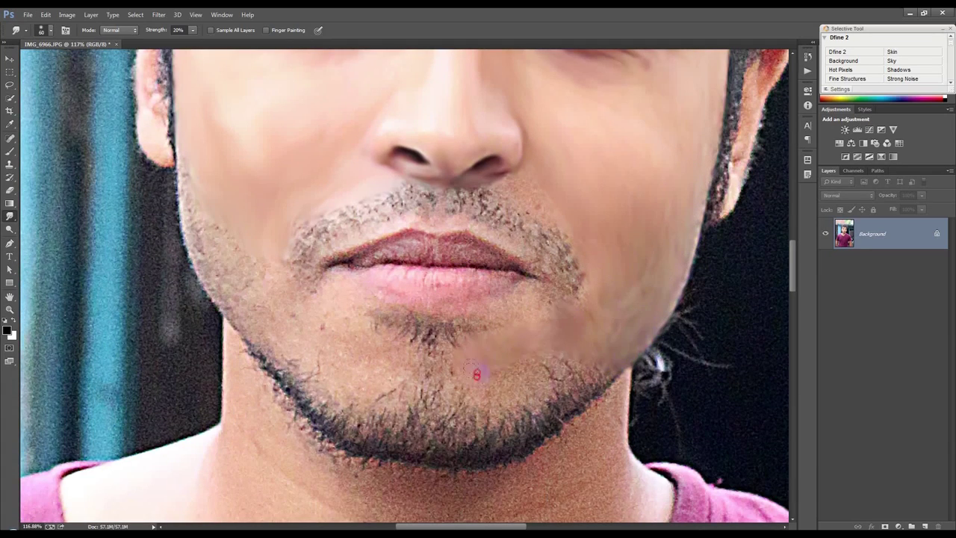
pyautogui.moveTo(343, 310); pyautogui.dragTo(198, 173)
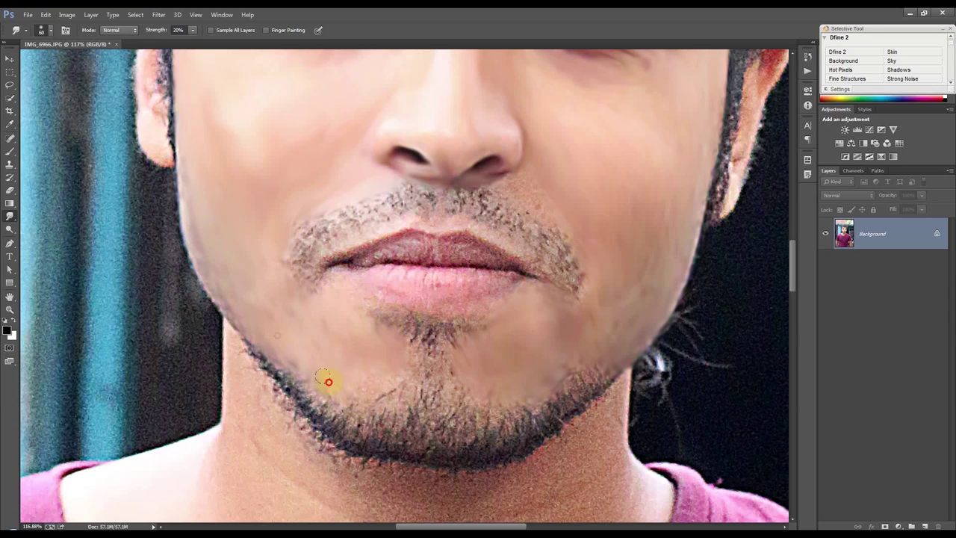
pyautogui.scroll(-1, 516, 325)
pyautogui.scroll(6, 214, 262)
pyautogui.scroll(1, 213, 262)
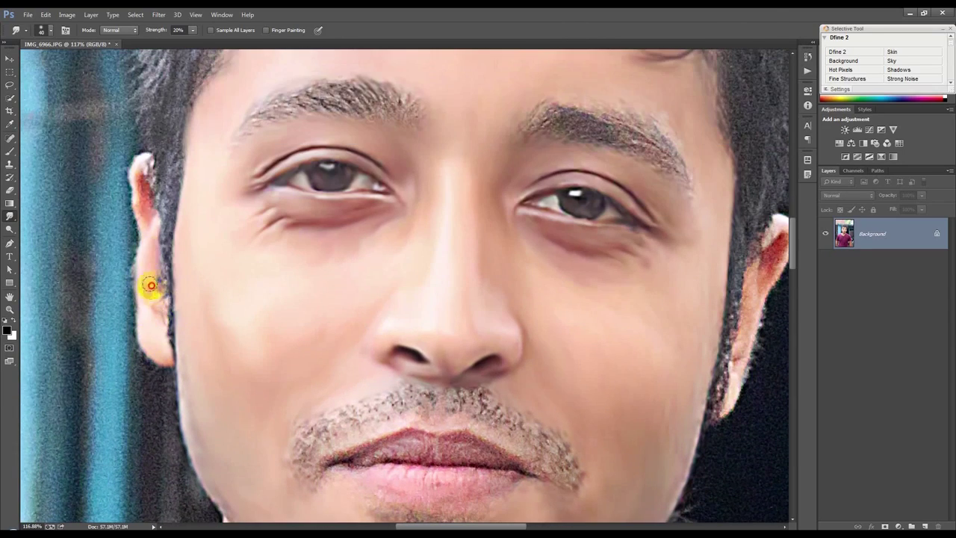
pyautogui.scroll(4, 172, 261)
# Adjust the brush preset and smudge the hair tips outward into the background
pyautogui.rightClick(192, 238)
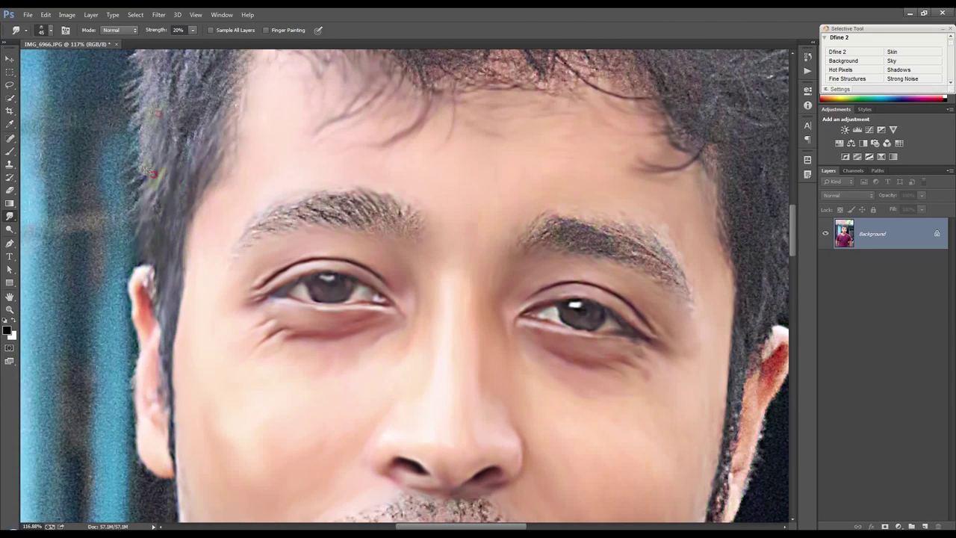
pyautogui.scroll(3, 194, 149)
pyautogui.scroll(4, 131, 170)
pyautogui.scroll(3, 130, 170)
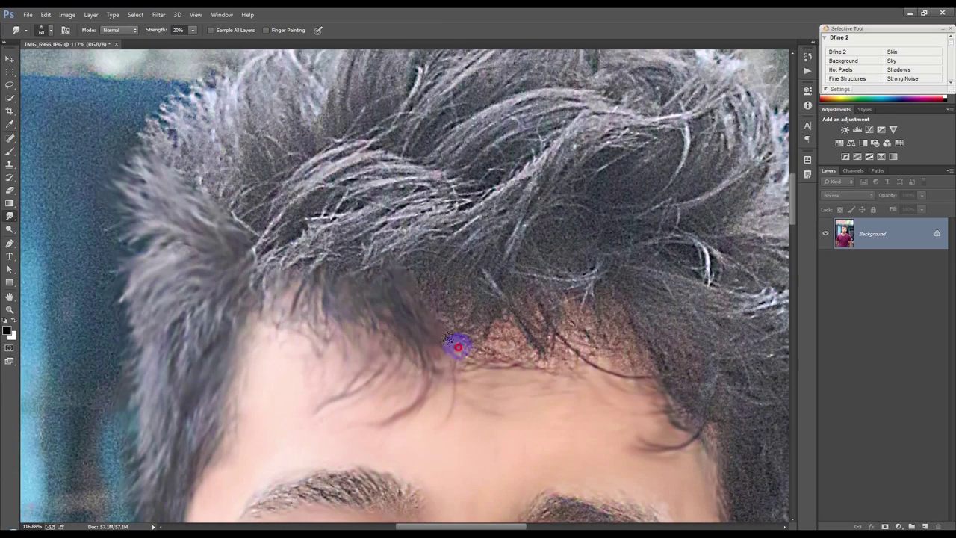
pyautogui.moveTo(549, 142); pyautogui.dragTo(326, 251)
pyautogui.scroll(3, 220, 235)
pyautogui.scroll(3, 310, 192)
pyautogui.moveTo(309, 192); pyautogui.dragTo(593, 113)
pyautogui.scroll(2, 592, 157)
# With a smaller brush at 50% strength, smudge along the length of the eyebrow
pyautogui.scroll(-3, 592, 157)
pyautogui.scroll(-3, 525, 207)
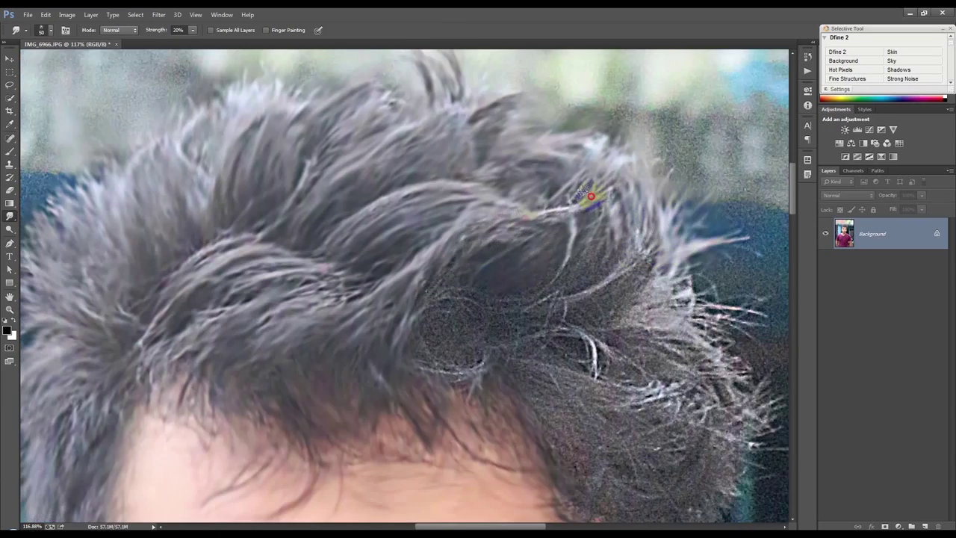
pyautogui.scroll(-5, 486, 224)
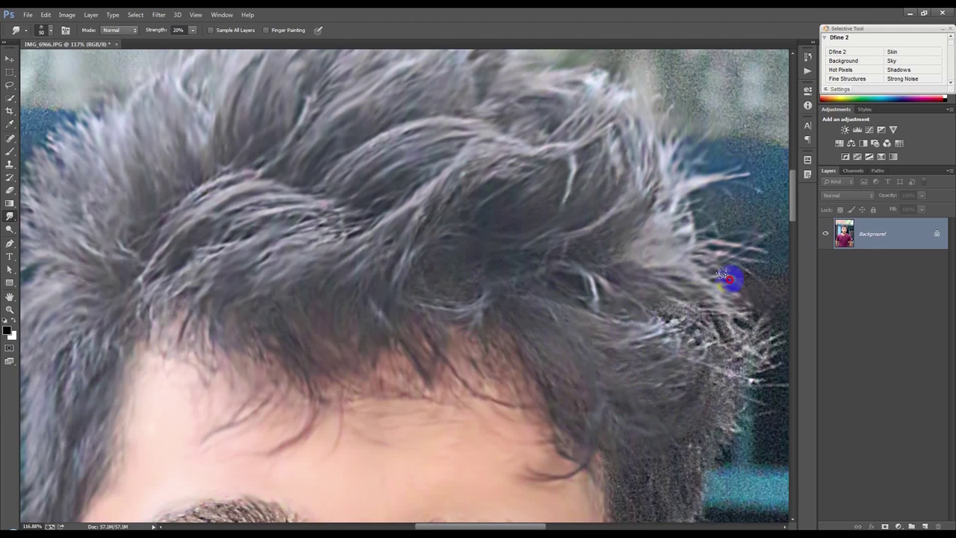
pyautogui.scroll(-4, 619, 320)
pyautogui.scroll(-5, 528, 366)
pyautogui.hscroll(-3, 522, 365)
pyautogui.press('[')
pyautogui.press('5')
pyautogui.moveTo(381, 263); pyautogui.dragTo(518, 321)
# Smudge the left eyebrow smoother and lighten the mustache
pyautogui.moveTo(256, 246)
pyautogui.mouseDown()
pyautogui.moveTo(138, 234)
pyautogui.moveTo(154, 266)
pyautogui.mouseUp()
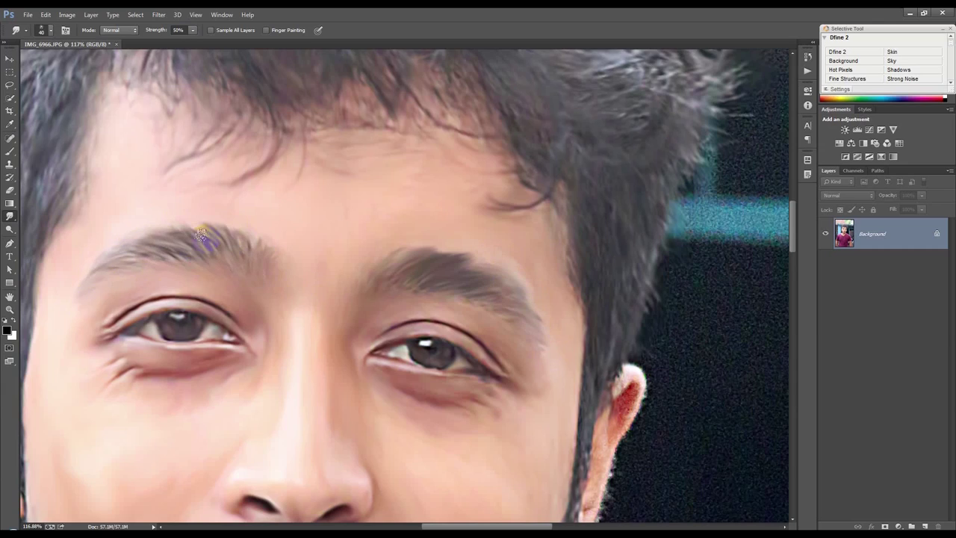
pyautogui.scroll(-5, 153, 266)
pyautogui.scroll(5, 348, 215)
pyautogui.moveTo(349, 216)
pyautogui.mouseDown()
pyautogui.moveTo(459, 181)
pyautogui.moveTo(575, 206)
pyautogui.moveTo(605, 246)
pyautogui.mouseUp()
# At 20% strength with a smaller brush, smooth the upper lip and beard edge
pyautogui.press('[')
pyautogui.scroll(-1, 419, 207)
pyautogui.press('2')
pyautogui.moveTo(441, 196)
pyautogui.mouseDown()
pyautogui.moveTo(411, 231)
pyautogui.moveTo(539, 237)
pyautogui.moveTo(414, 222)
pyautogui.mouseUp()
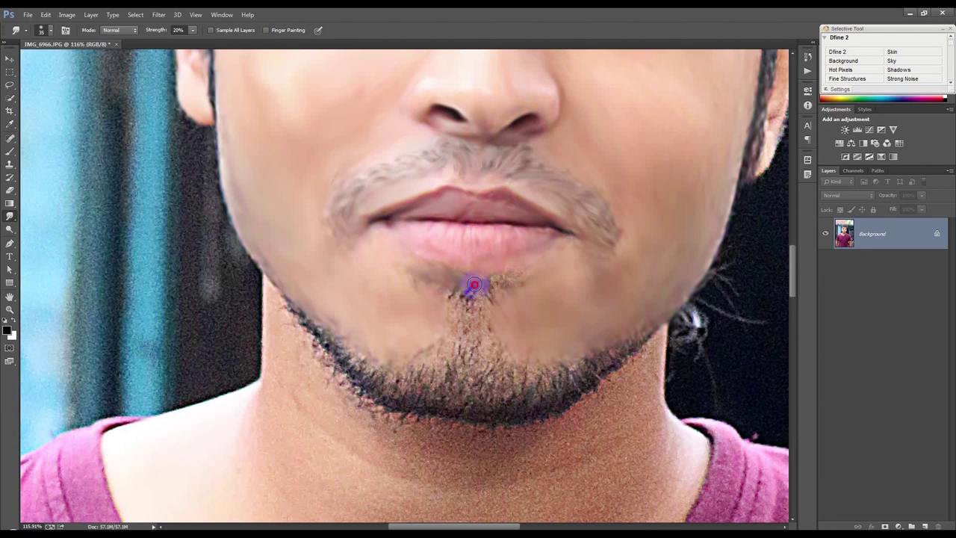
pyautogui.scroll(-3, 465, 257)
pyautogui.press(']')
pyautogui.moveTo(607, 307)
pyautogui.mouseDown()
pyautogui.moveTo(471, 327)
pyautogui.moveTo(331, 298)
pyautogui.moveTo(580, 369)
pyautogui.mouseUp()
# Pick a larger brush preset, size it for the neck, and smooth the lower neck skin
pyautogui.scroll(-3, 336, 314)
pyautogui.rightClick(357, 341)
pyautogui.doubleClick(528, 349)
pyautogui.press('[')
pyautogui.press('[')
pyautogui.press('[')
pyautogui.scroll(-3, 614, 376)
pyautogui.scroll(-3, 495, 420)
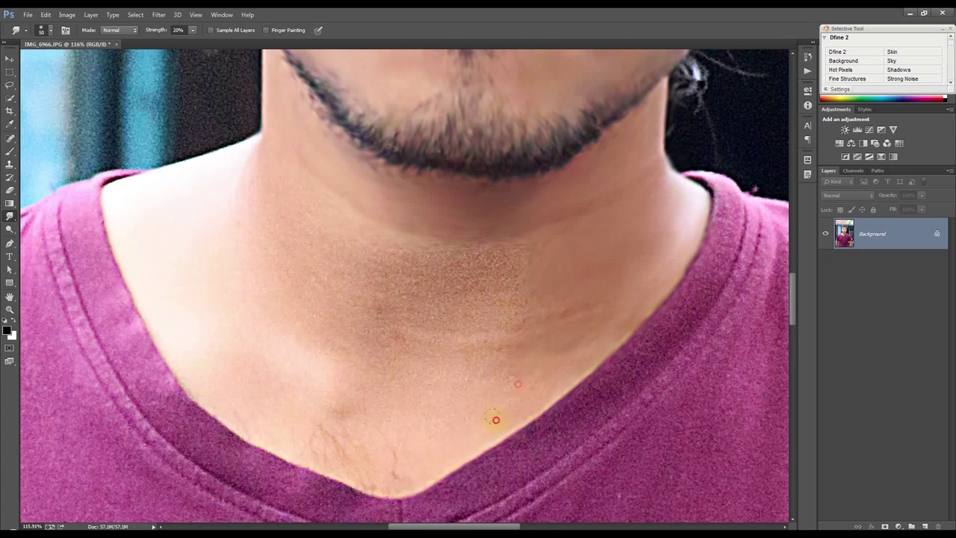
pyautogui.moveTo(308, 370); pyautogui.dragTo(122, 261)
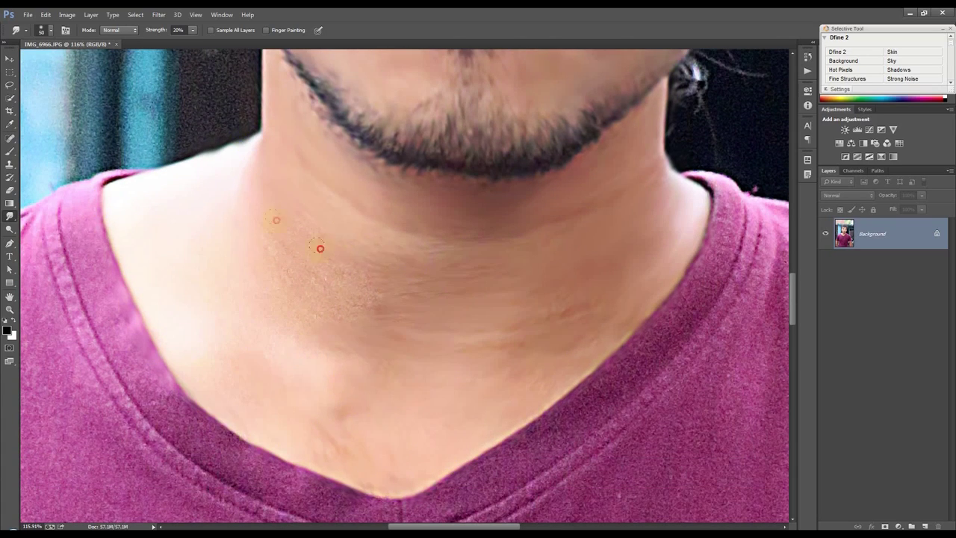
pyautogui.scroll(-5, 384, 331)
pyautogui.scroll(3, 269, 207)
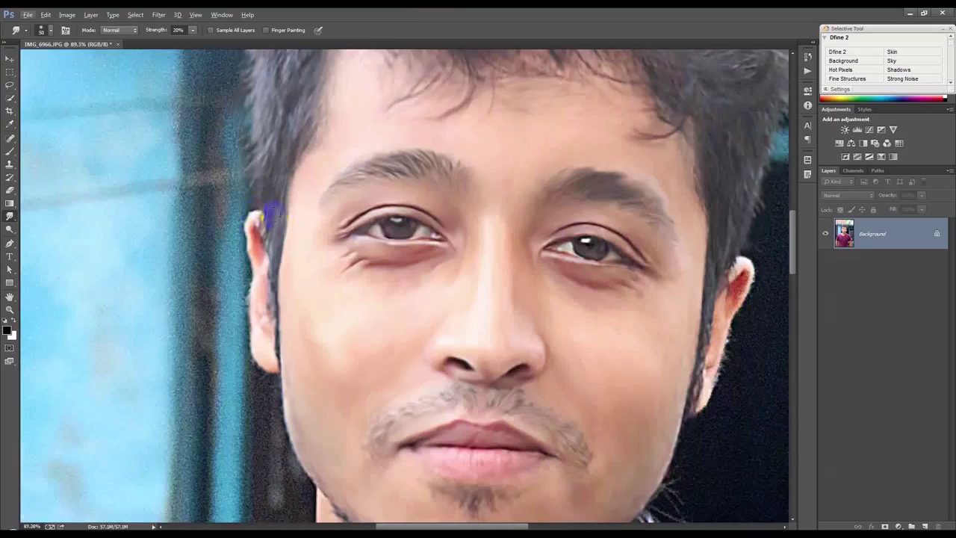
pyautogui.scroll(-5, 694, 369)
pyautogui.scroll(2, 692, 368)
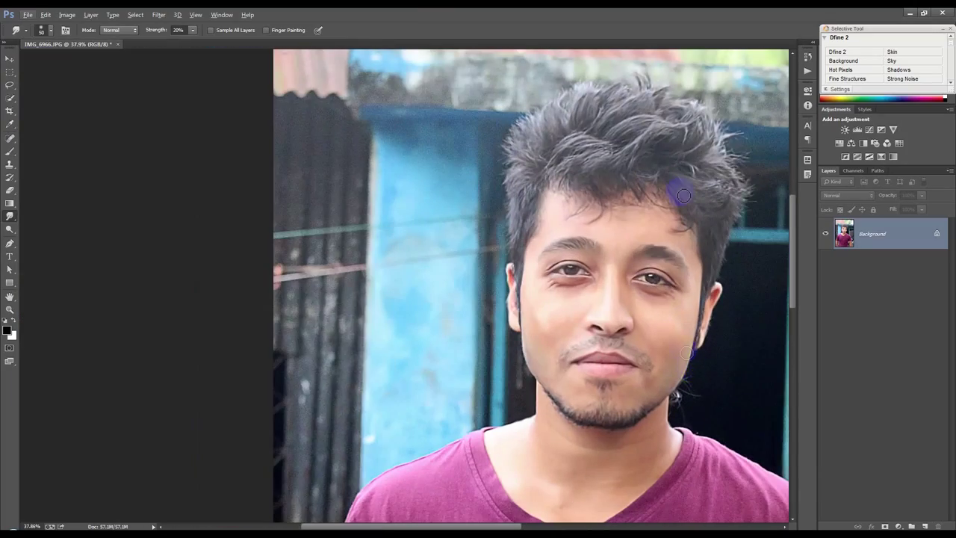
pyautogui.scroll(-3, 686, 251)
pyautogui.scroll(-2, 680, 249)
pyautogui.scroll(-2, 367, 228)
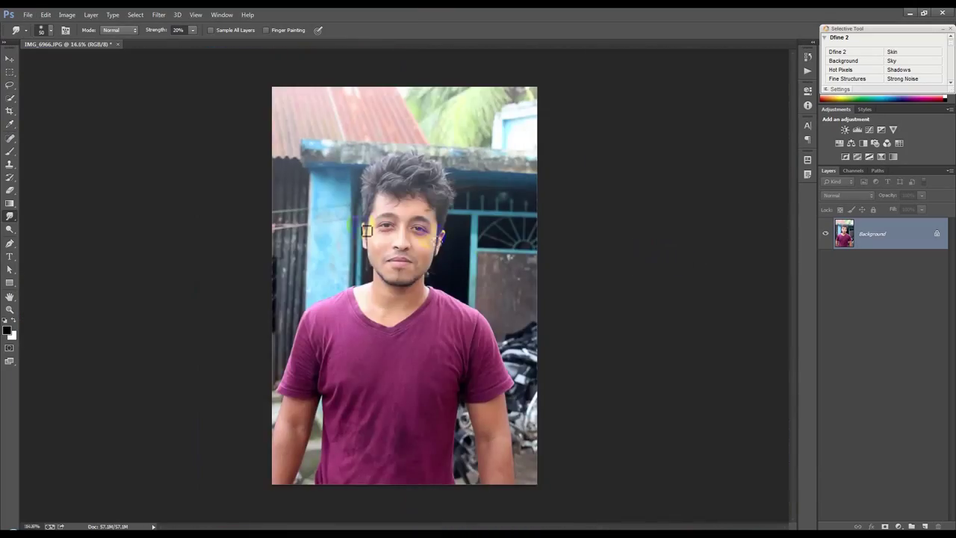
# Apply a second Unsharp Mask at 170% Amount, 3.0 px Radius, Threshold 0
pyautogui.scroll(3, 363, 227)
pyautogui.scroll(2, 364, 228)
pyautogui.click(162, 18)
pyautogui.moveTo(169, 172)
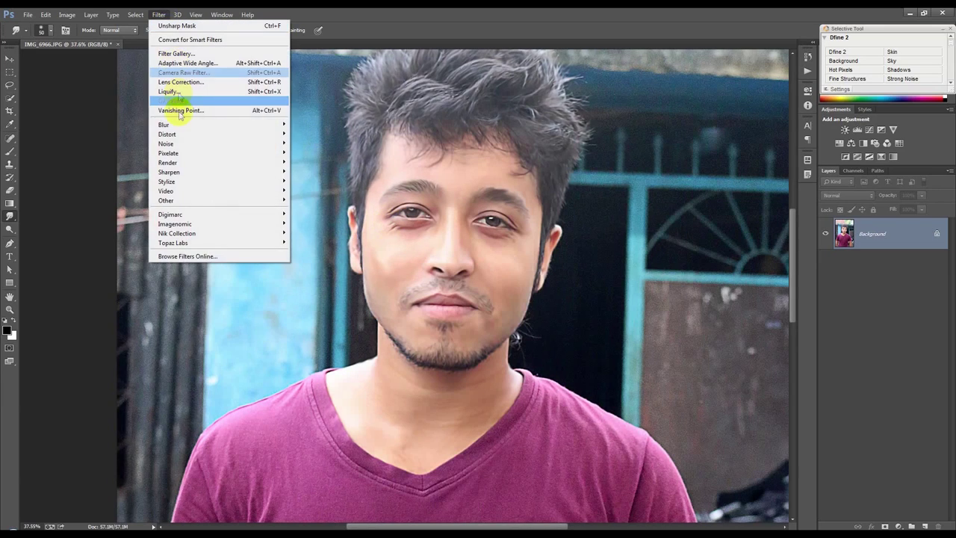
pyautogui.click(315, 219)
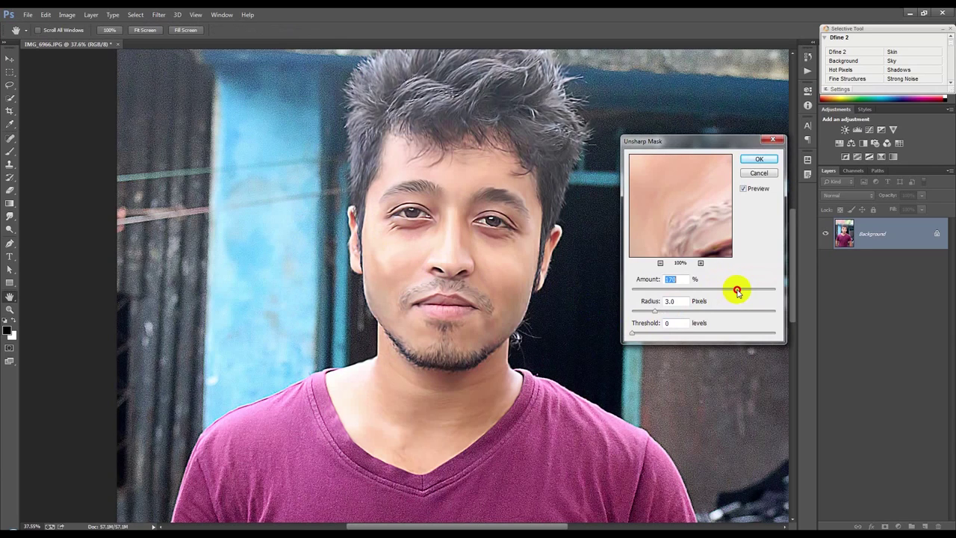
pyautogui.click(759, 163)
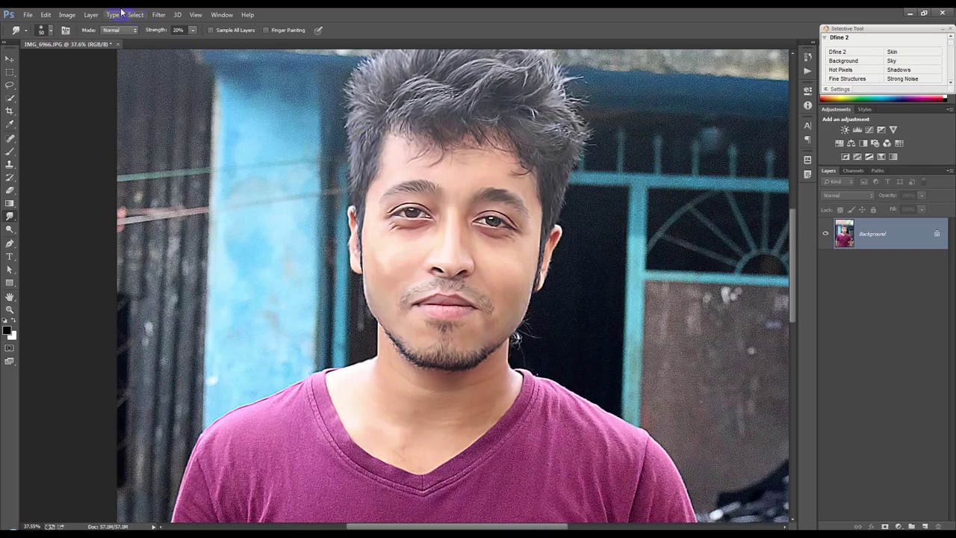
# Smudge the shirt's V-neck collar band from the left edge through the V
pyautogui.scroll(-3, 493, 356)
pyautogui.scroll(-1, 396, 331)
pyautogui.scroll(3, 397, 331)
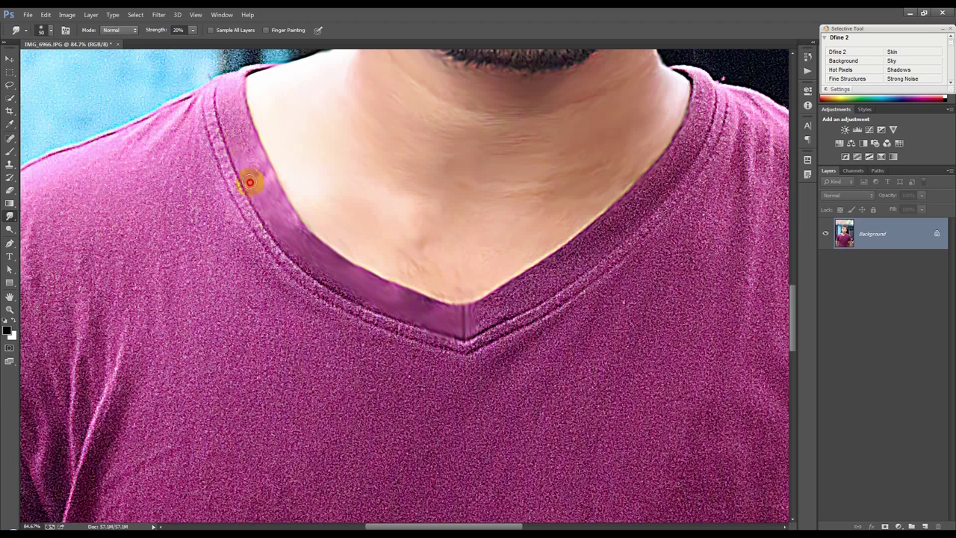
pyautogui.moveTo(238, 81); pyautogui.dragTo(272, 186)
pyautogui.moveTo(254, 150)
pyautogui.mouseDown()
pyautogui.moveTo(501, 327)
pyautogui.moveTo(621, 222)
pyautogui.moveTo(693, 85)
pyautogui.moveTo(611, 255)
pyautogui.moveTo(448, 344)
pyautogui.mouseUp()
pyautogui.scroll(-3, 363, 267)
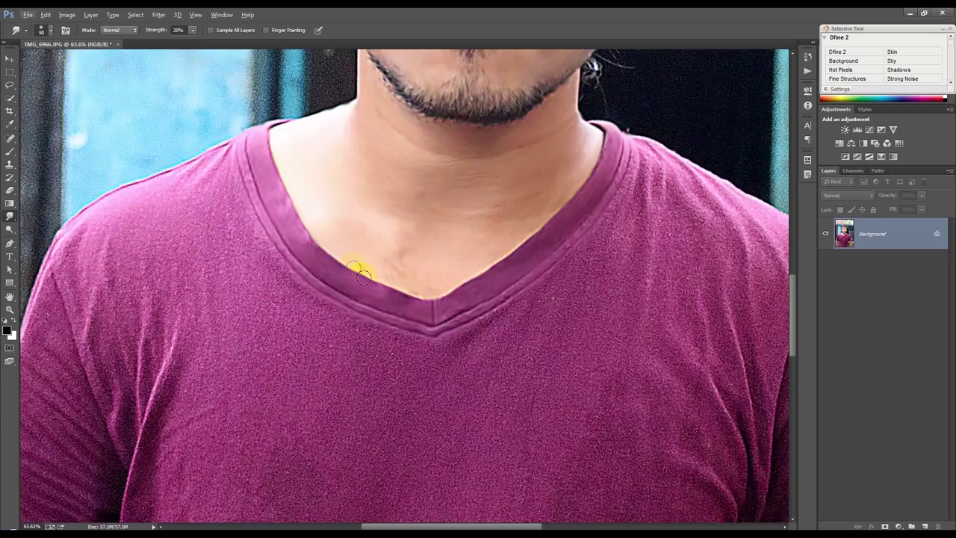
pyautogui.moveTo(363, 267); pyautogui.dragTo(441, 250)
# Smudge the shirt edge into the gap beside the left arm
pyautogui.moveTo(257, 275); pyautogui.dragTo(253, 303)
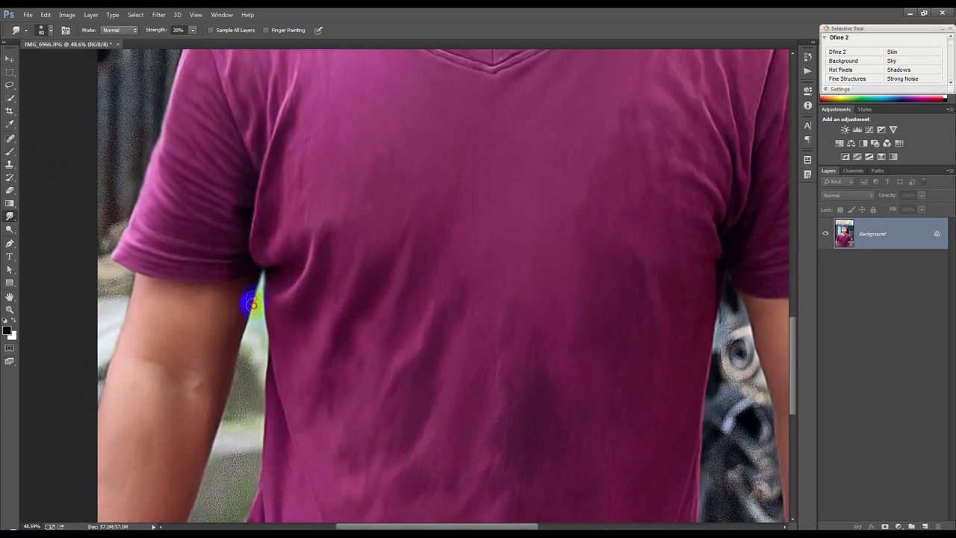
pyautogui.scroll(-2, 279, 341)
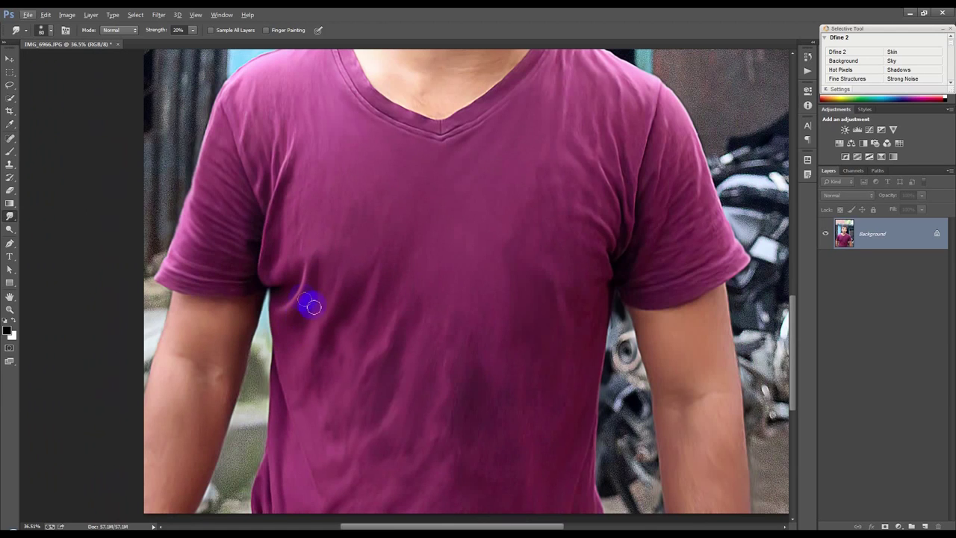
pyautogui.click(10, 243)
pyautogui.scroll(2, 94, 422)
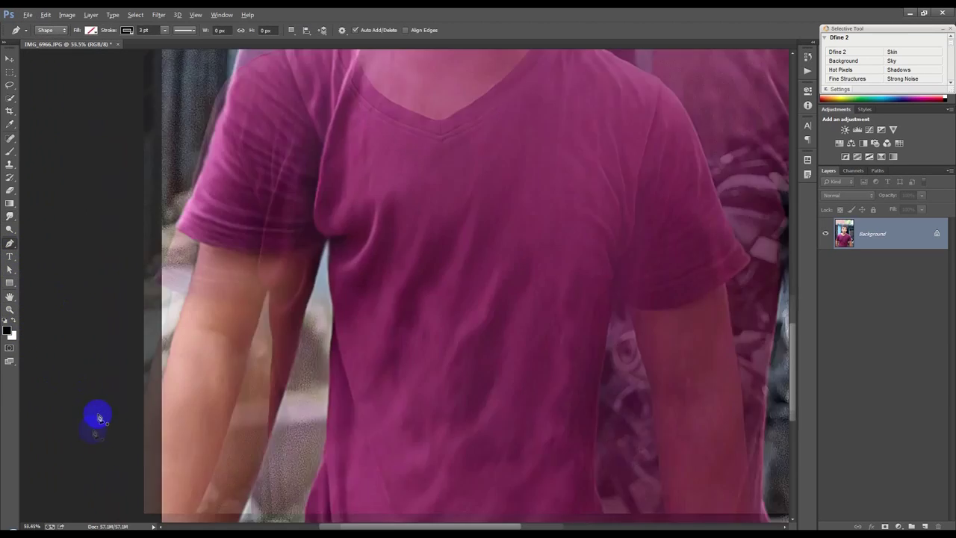
# Start the pen path along the arm's edge, with the Pen tool set to Path mode
pyautogui.scroll(2, 120, 403)
pyautogui.scroll(1, 169, 376)
pyautogui.click(182, 380)
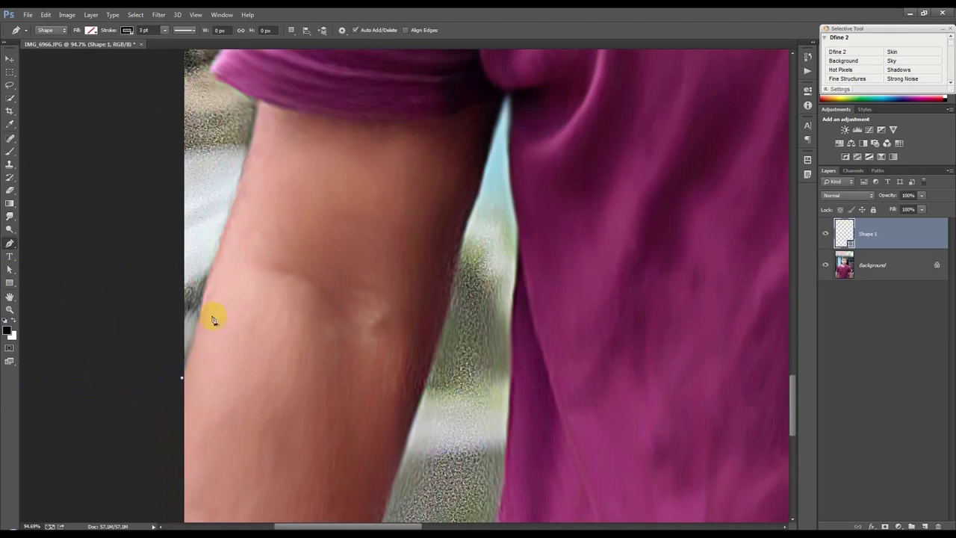
pyautogui.moveTo(208, 273); pyautogui.dragTo(209, 270)
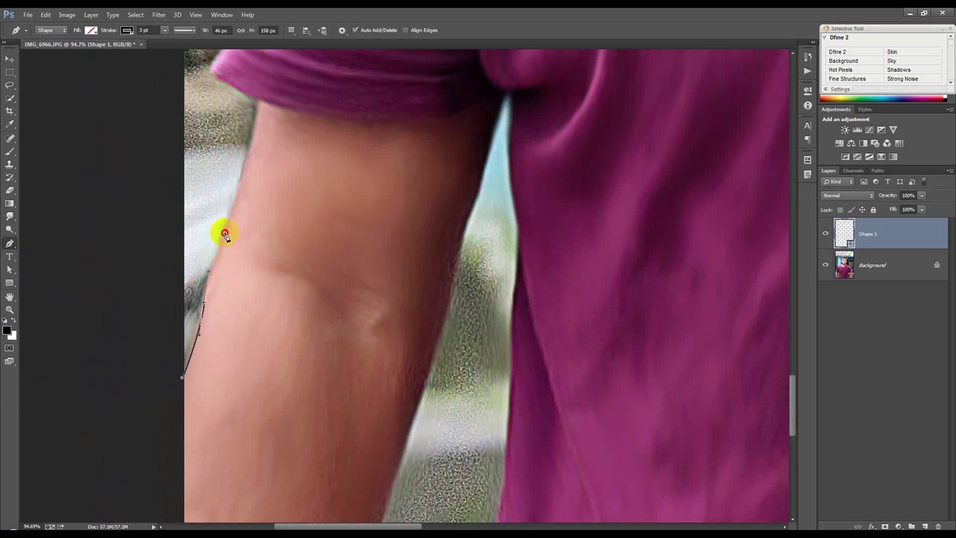
pyautogui.click(51, 30)
pyautogui.click(47, 48)
# Pan around the right shoulder and arms to finish outlining the man's figure
pyautogui.scroll(3, 226, 192)
pyautogui.scroll(2, 226, 192)
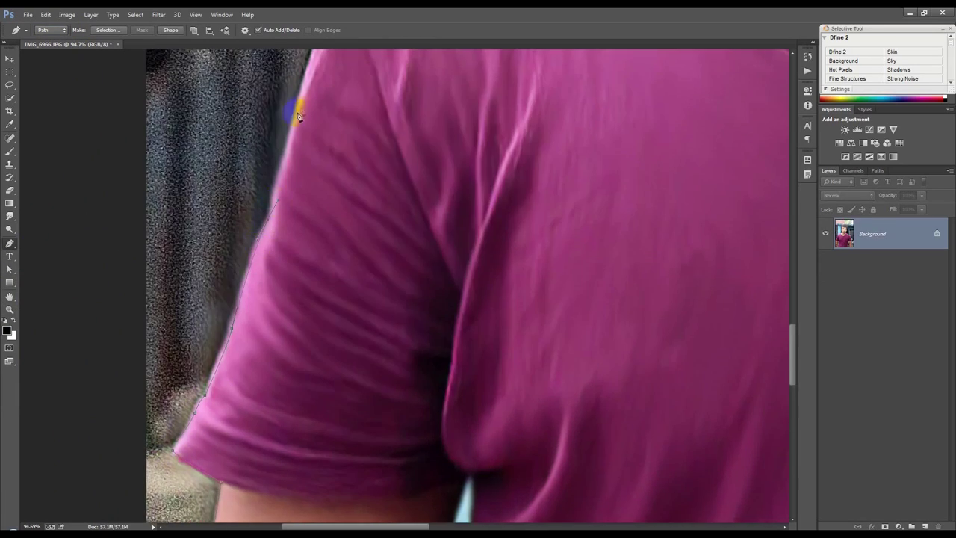
pyautogui.scroll(3, 291, 140)
pyautogui.scroll(3, 341, 207)
pyautogui.scroll(3, 441, 187)
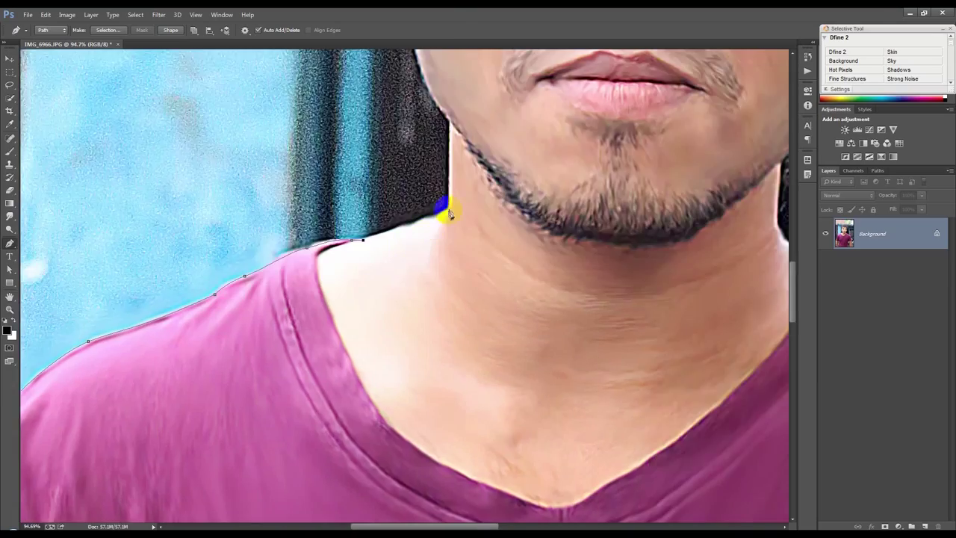
pyautogui.scroll(3, 444, 219)
pyautogui.scroll(3, 362, 187)
pyautogui.scroll(4, 383, 173)
pyautogui.scroll(-3, 373, 335)
pyautogui.scroll(3, 456, 235)
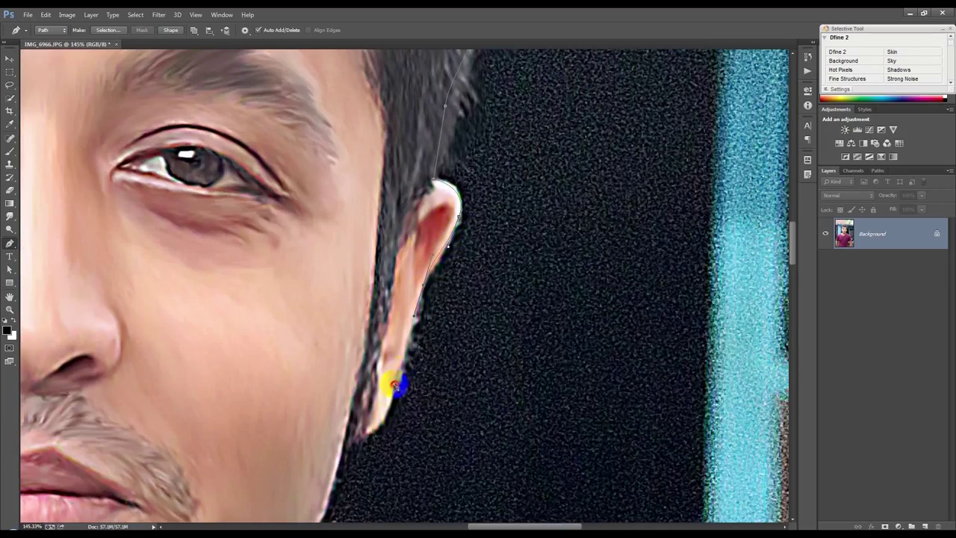
pyautogui.scroll(2, 341, 291)
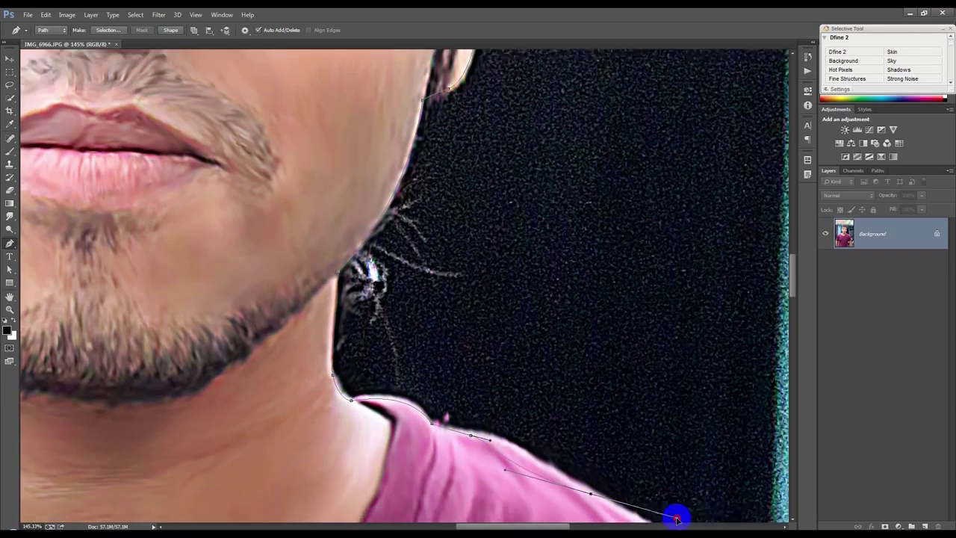
pyautogui.moveTo(640, 512); pyautogui.dragTo(406, 277)
pyautogui.scroll(-3, 532, 386)
pyautogui.scroll(-2, 550, 399)
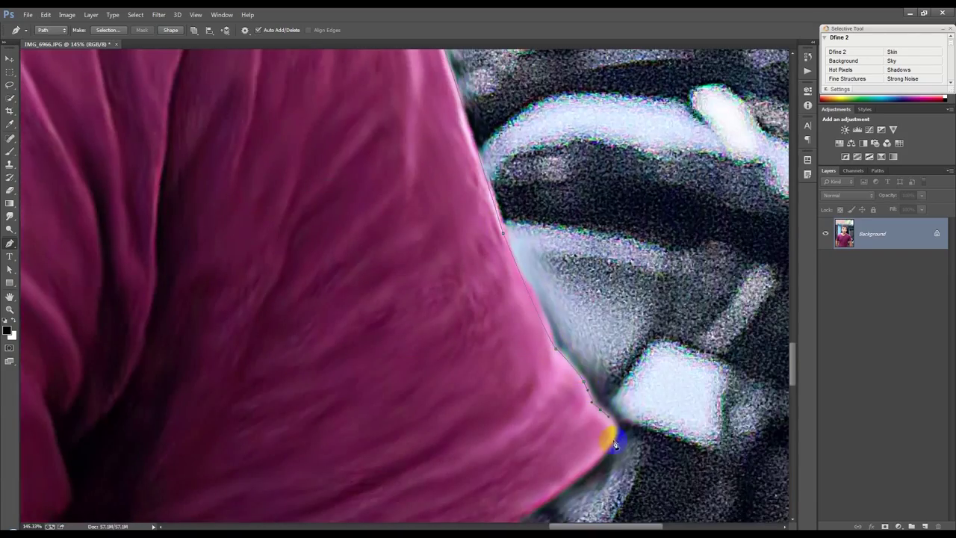
pyautogui.scroll(-2, 603, 433)
pyautogui.scroll(-2, 668, 336)
pyautogui.scroll(-3, 642, 371)
pyautogui.scroll(3, 314, 231)
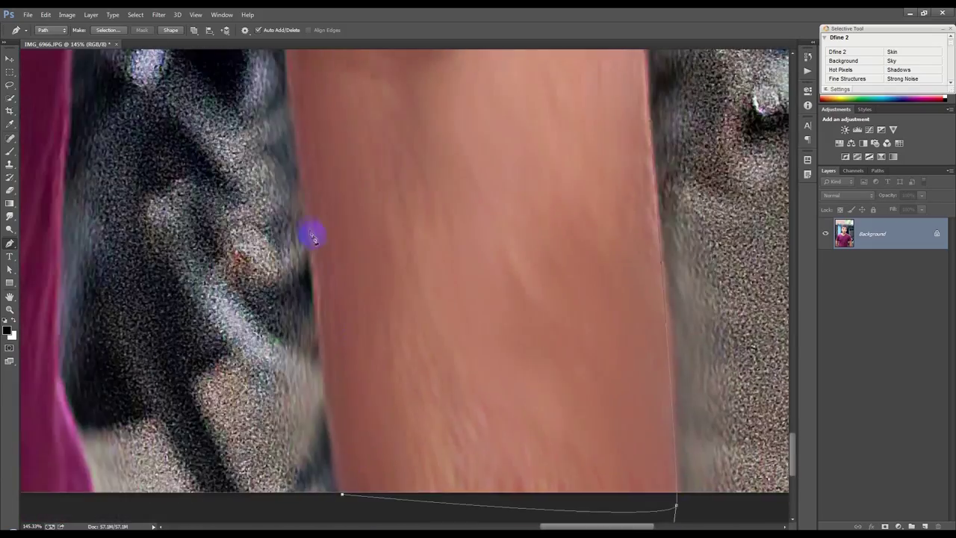
pyautogui.scroll(3, 423, 352)
pyautogui.scroll(-3, 331, 330)
pyautogui.hscroll(-3, 664, 265)
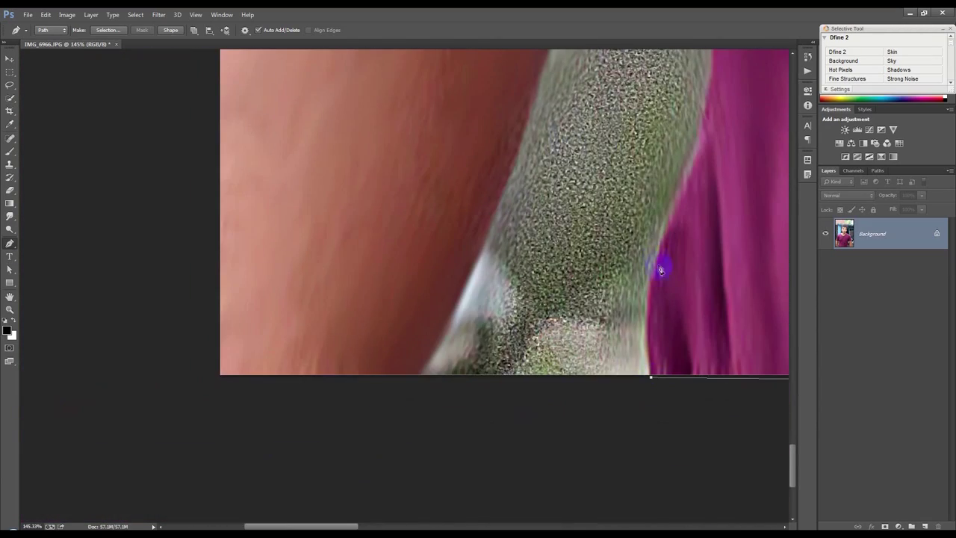
pyautogui.scroll(3, 649, 141)
pyautogui.hscroll(2, 605, 215)
pyautogui.scroll(-3, 580, 175)
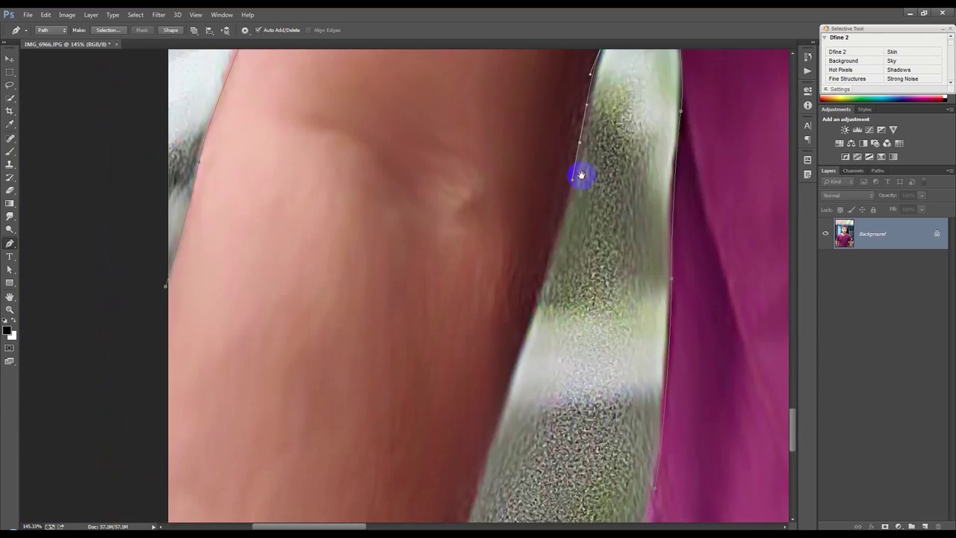
pyautogui.scroll(-3, 484, 423)
pyautogui.scroll(-2, 466, 362)
pyautogui.scroll(-2, 467, 362)
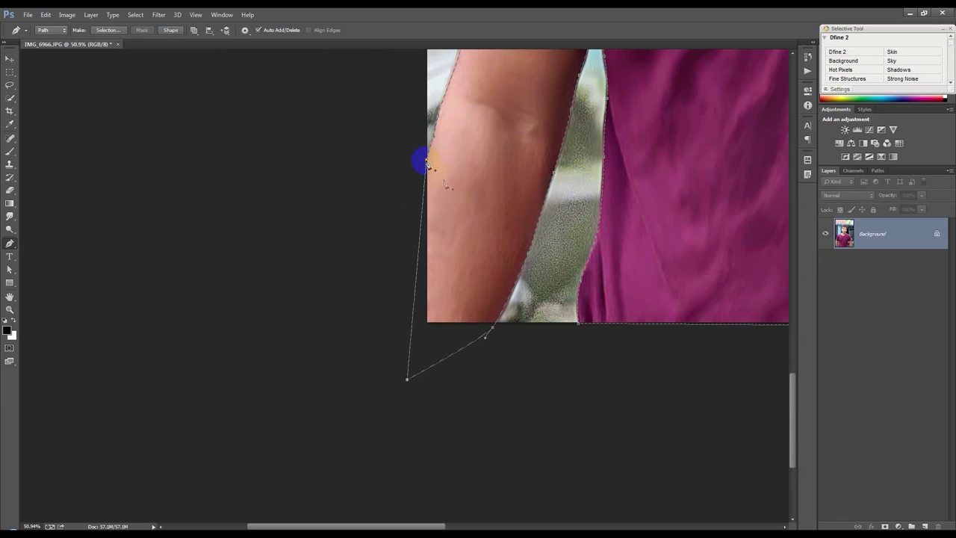
pyautogui.scroll(-2, 519, 229)
pyautogui.scroll(-2, 519, 229)
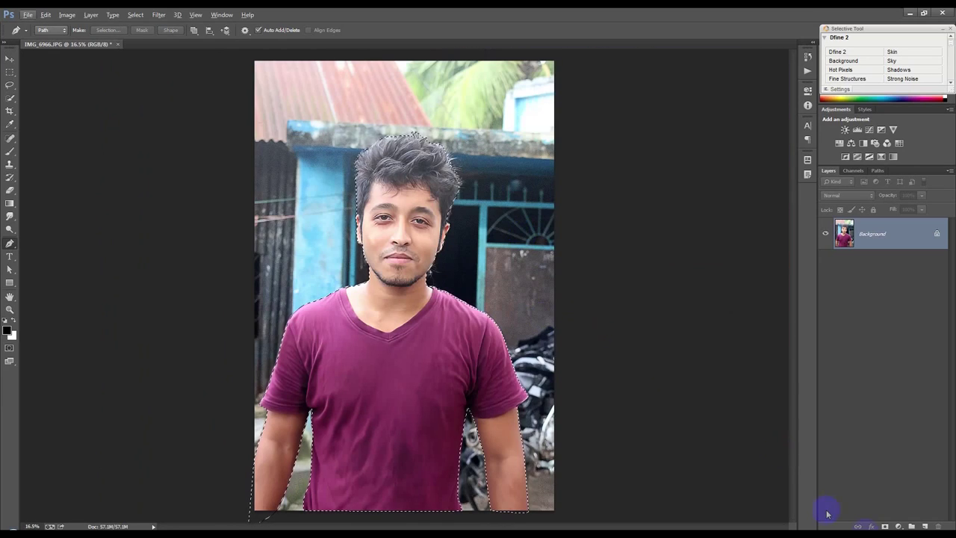
# Mask out the background and rotate the man about -5°
pyautogui.click(885, 526)
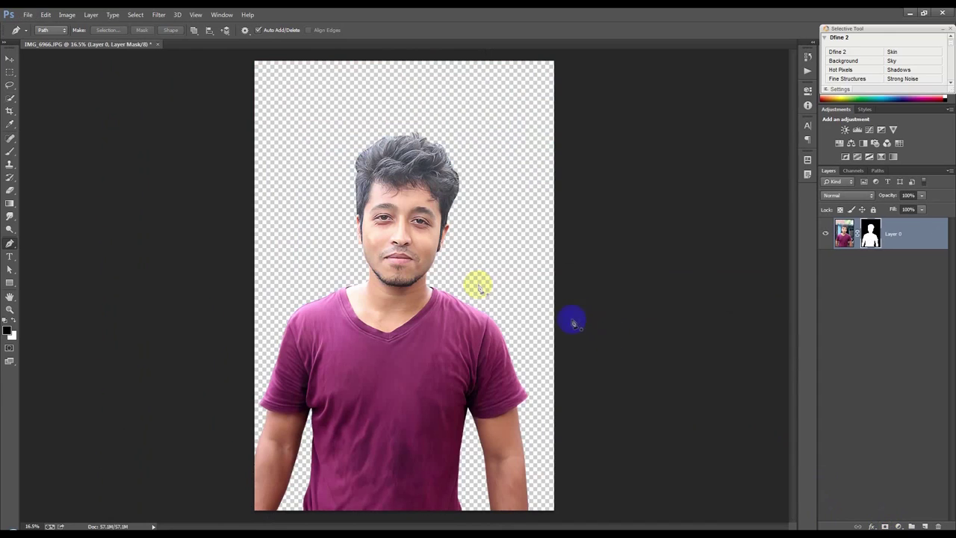
pyautogui.hotkey('ctrl', '0')
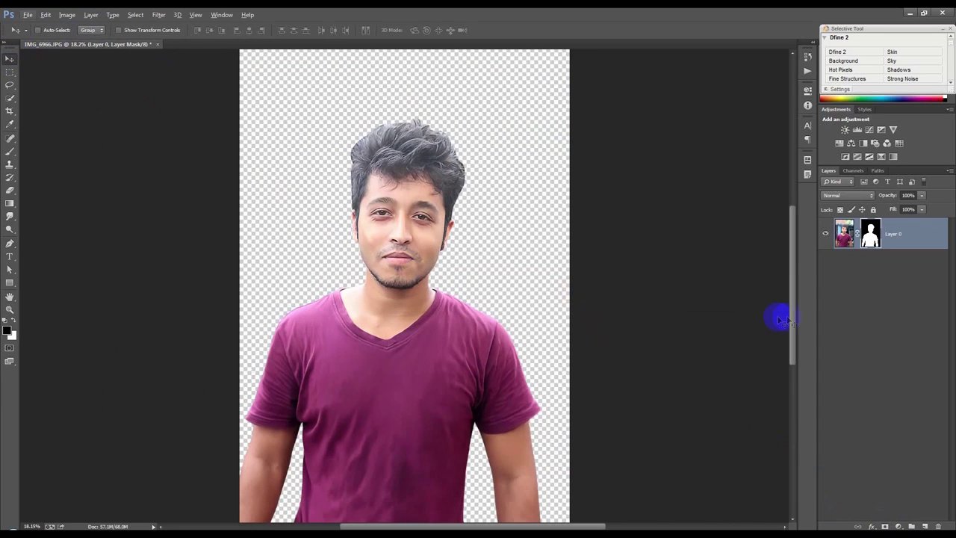
pyautogui.hotkey('ctrl', 't')
pyautogui.moveTo(695, 320); pyautogui.dragTo(693, 287)
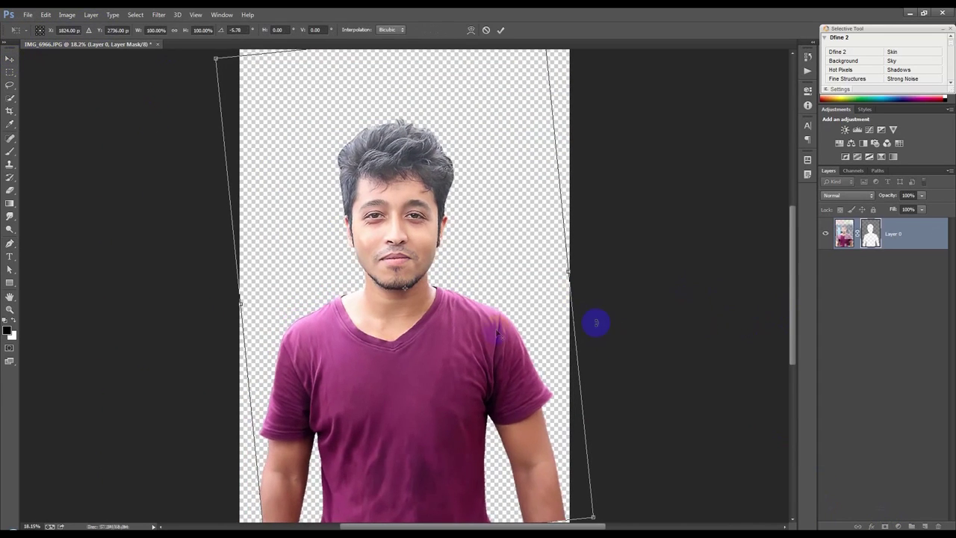
pyautogui.hotkey('ctrl', '-')
pyautogui.moveTo(483, 336)
pyautogui.mouseDown()
pyautogui.moveTo(487, 310)
pyautogui.moveTo(679, 358)
pyautogui.mouseUp()
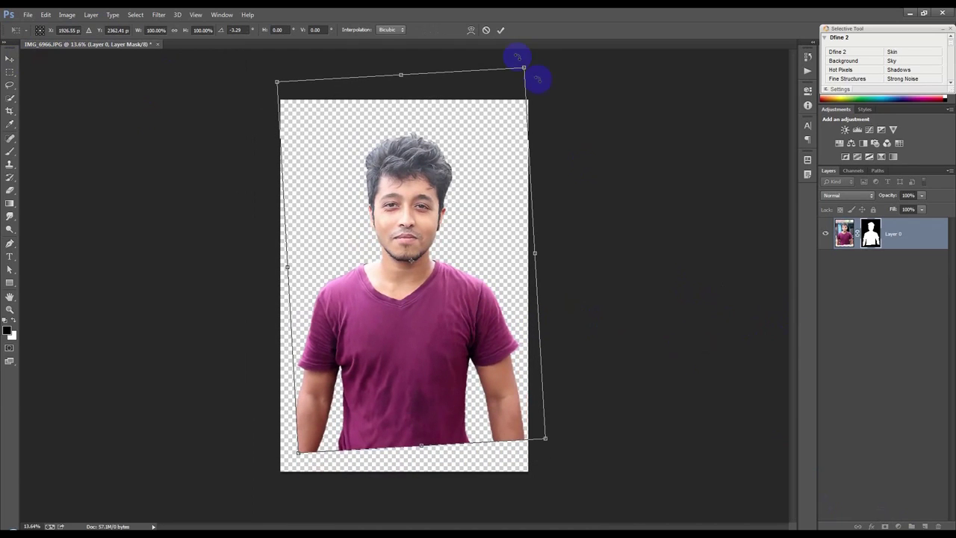
pyautogui.doubleClick(506, 111)
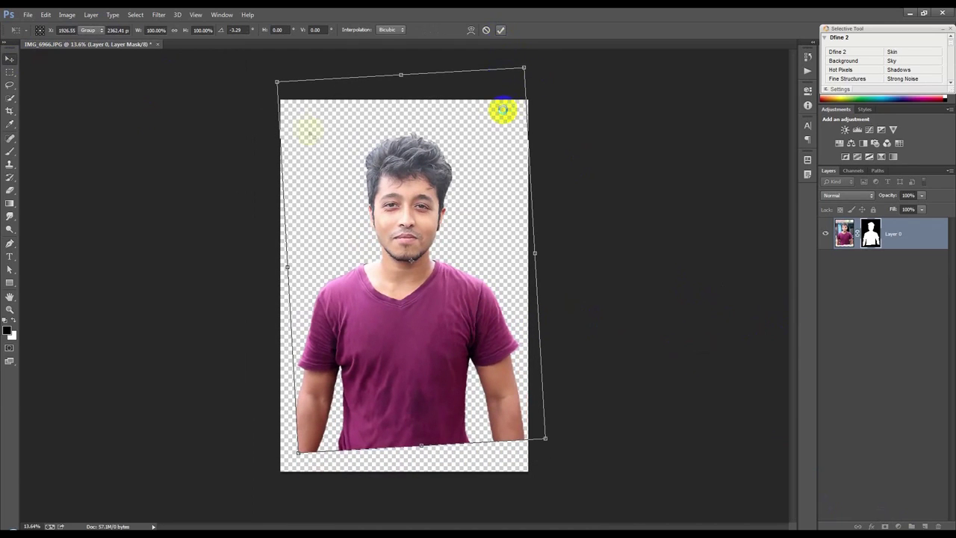
# Crop the canvas tighter around the man, lowering the top edge
pyautogui.click(10, 110)
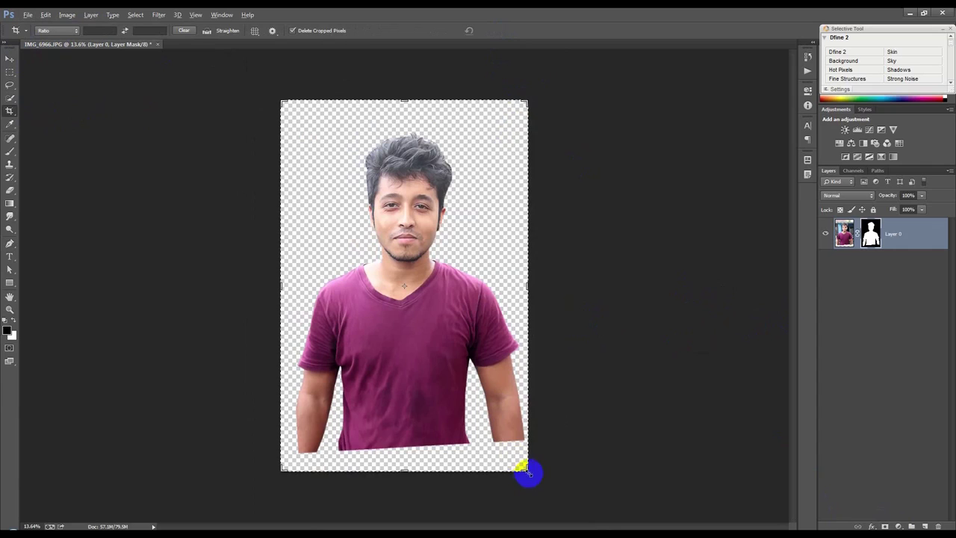
pyautogui.moveTo(527, 470); pyautogui.dragTo(511, 452)
pyautogui.moveTo(433, 438); pyautogui.dragTo(429, 451)
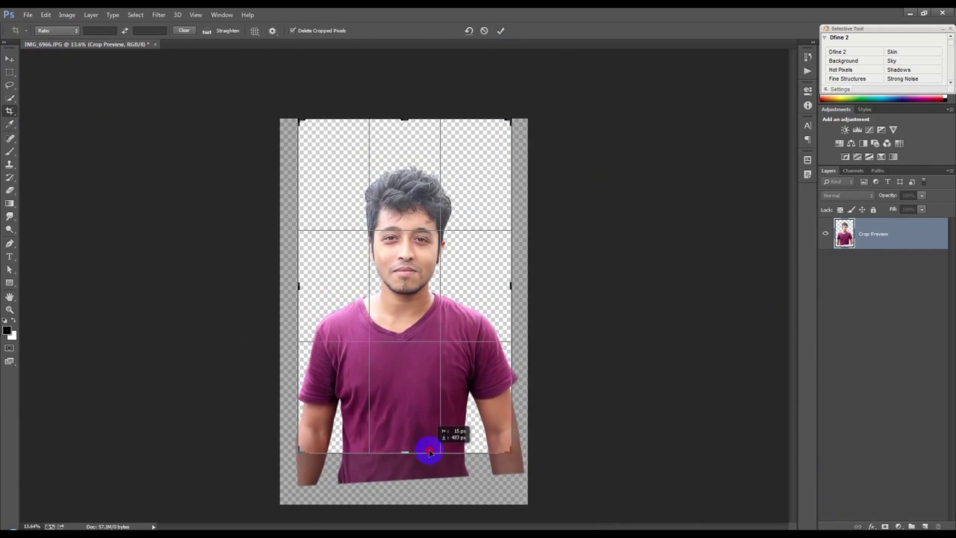
pyautogui.moveTo(430, 451); pyautogui.dragTo(428, 451)
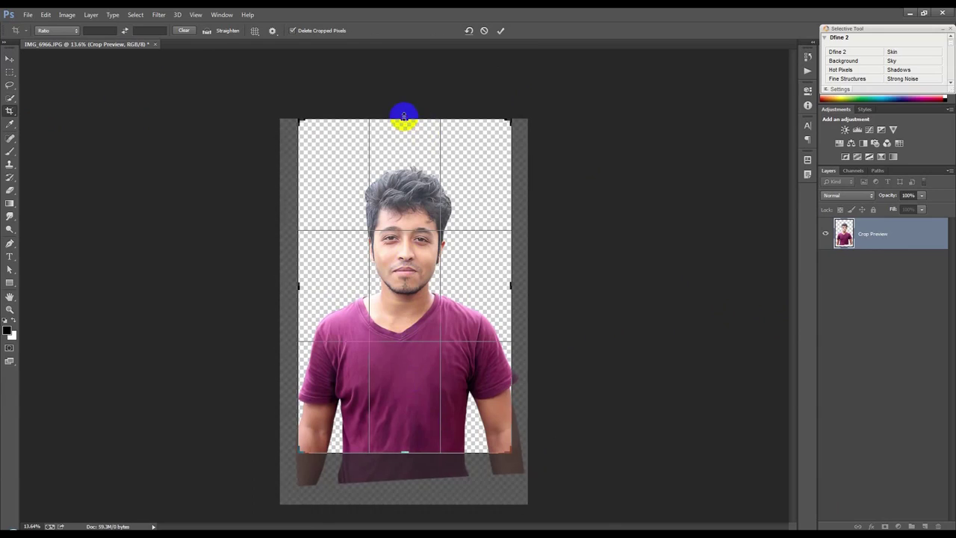
pyautogui.moveTo(404, 119); pyautogui.dragTo(404, 129)
pyautogui.click(501, 31)
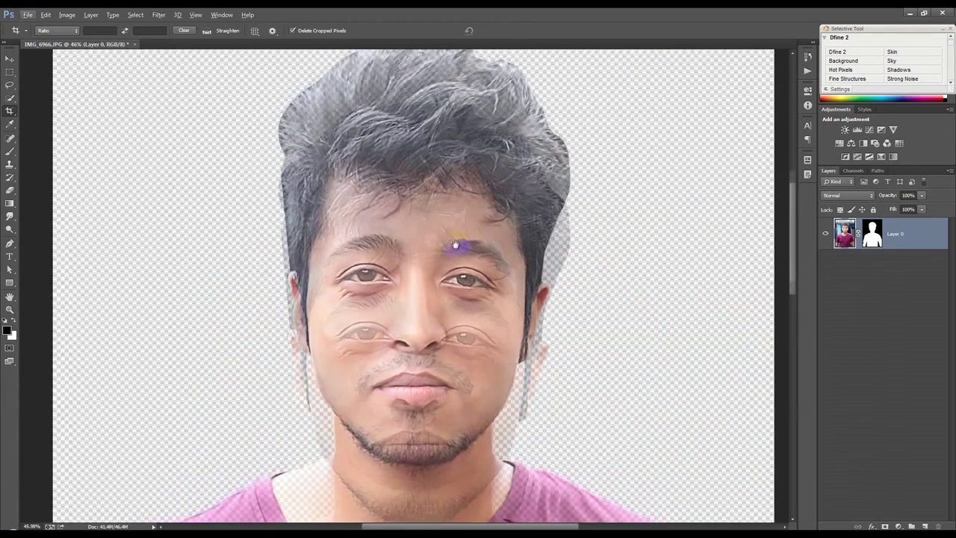
# Refine the mask along the jaw and hair with a 70 px brush, Contrast 9%, and Shift Edge adjusted
pyautogui.moveTo(453, 117); pyautogui.dragTo(764, 278)
pyautogui.click(872, 234)
pyautogui.rightClick(872, 233)
pyautogui.click(859, 318)
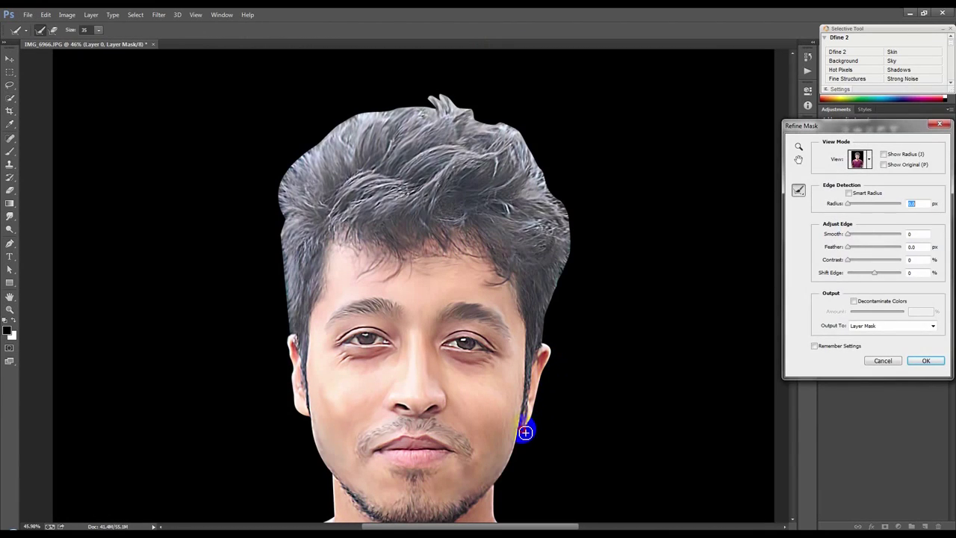
pyautogui.moveTo(527, 431); pyautogui.dragTo(542, 440)
pyautogui.moveTo(568, 318)
pyautogui.mouseDown()
pyautogui.moveTo(575, 263)
pyautogui.moveTo(551, 318)
pyautogui.moveTo(561, 195)
pyautogui.moveTo(522, 124)
pyautogui.moveTo(427, 97)
pyautogui.moveTo(351, 108)
pyautogui.moveTo(314, 152)
pyautogui.moveTo(295, 151)
pyautogui.moveTo(282, 166)
pyautogui.moveTo(274, 224)
pyautogui.moveTo(290, 334)
pyautogui.mouseUp()
pyautogui.press(']')
pyautogui.press(']')
pyautogui.press(']')
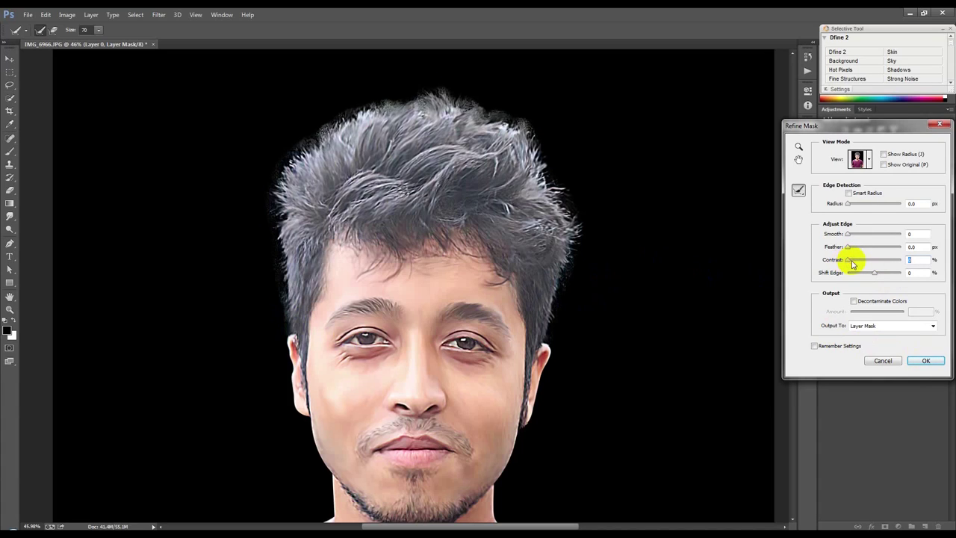
pyautogui.click(871, 276)
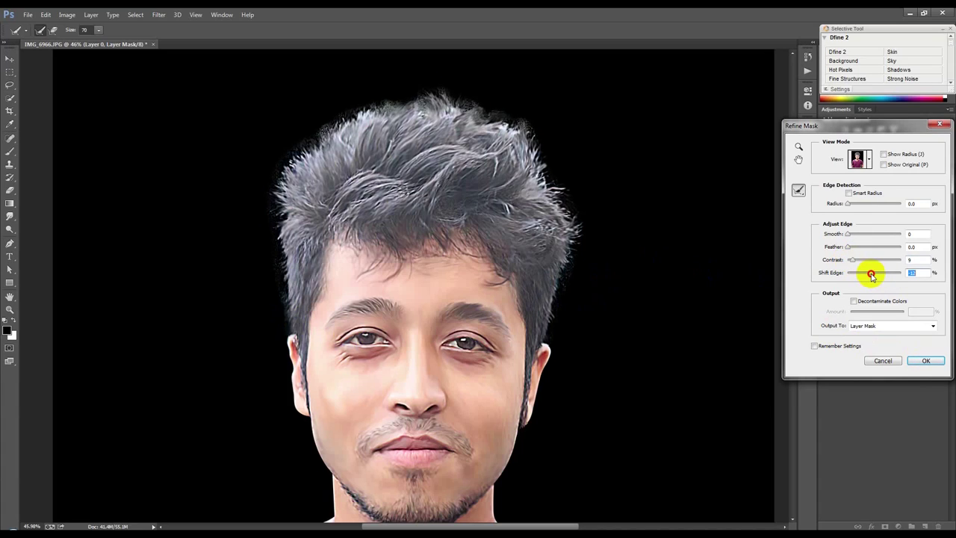
pyautogui.click(923, 362)
pyautogui.press('c')
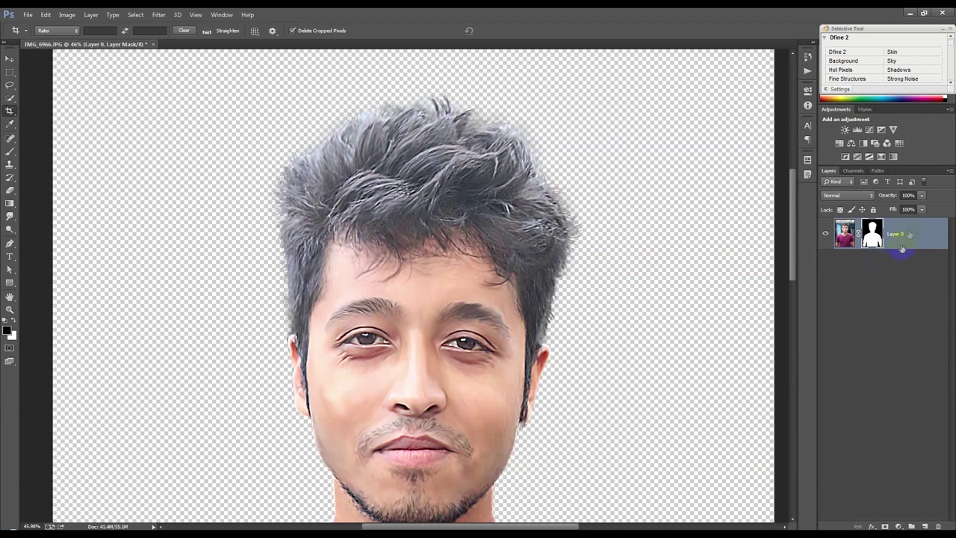
# Convert Layer 0 to a Smart Object, then rasterize it
pyautogui.rightClick(905, 236)
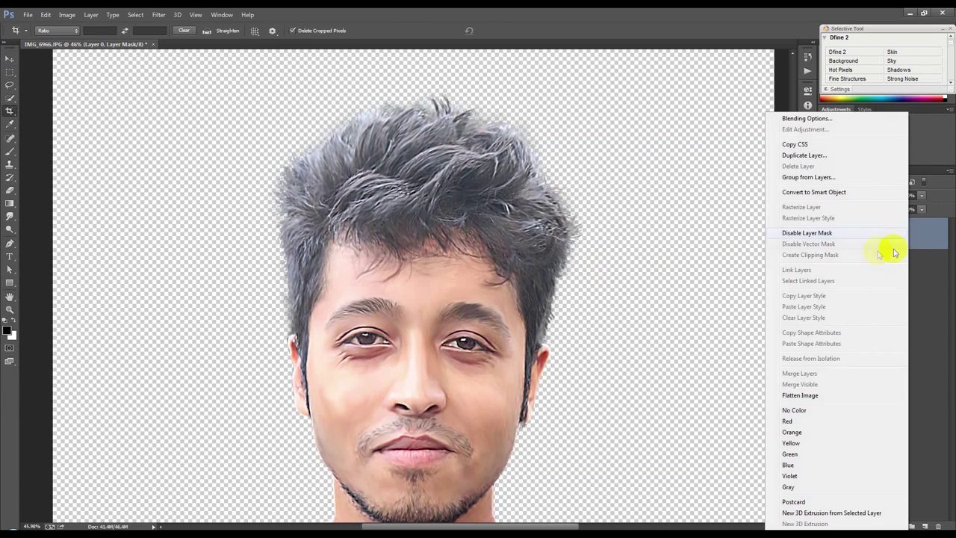
pyautogui.click(828, 192)
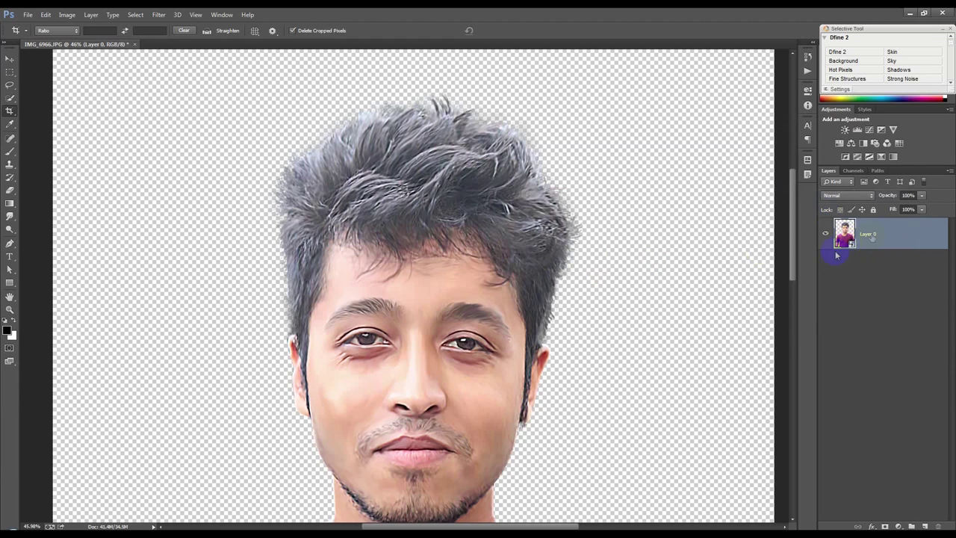
pyautogui.rightClick(879, 235)
pyautogui.click(847, 231)
pyautogui.scroll(2, 316, 107)
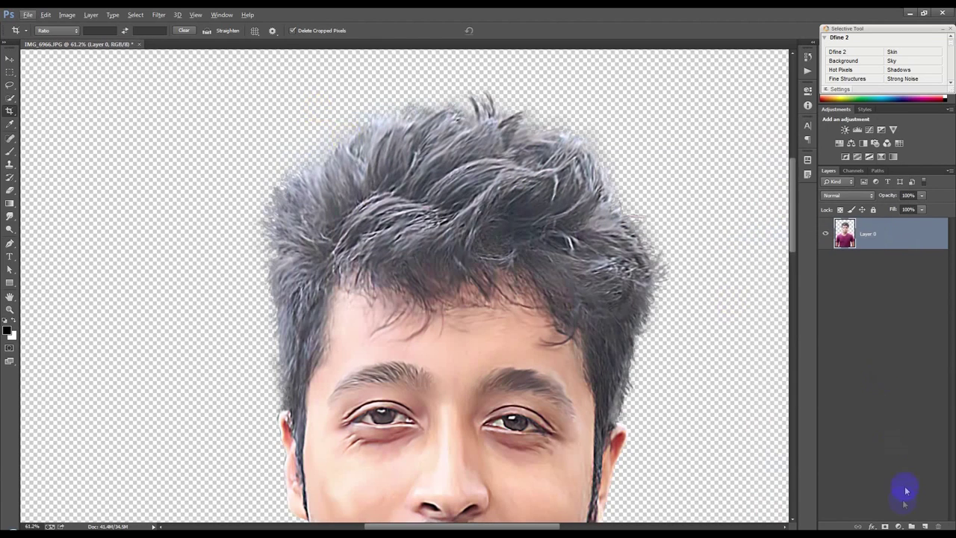
pyautogui.click(899, 526)
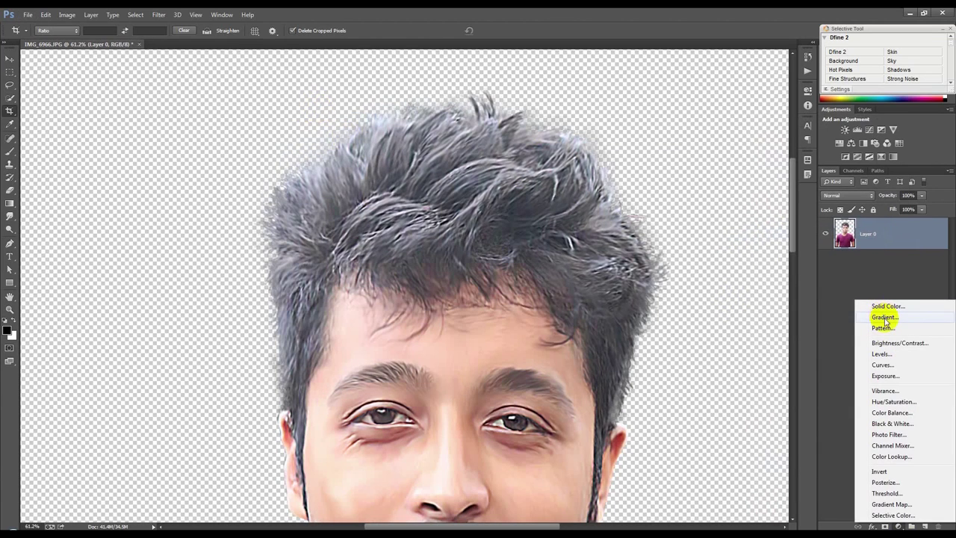
# Add a purple-to-orange Gradient Fill layer and move it below Layer 0
pyautogui.click(886, 319)
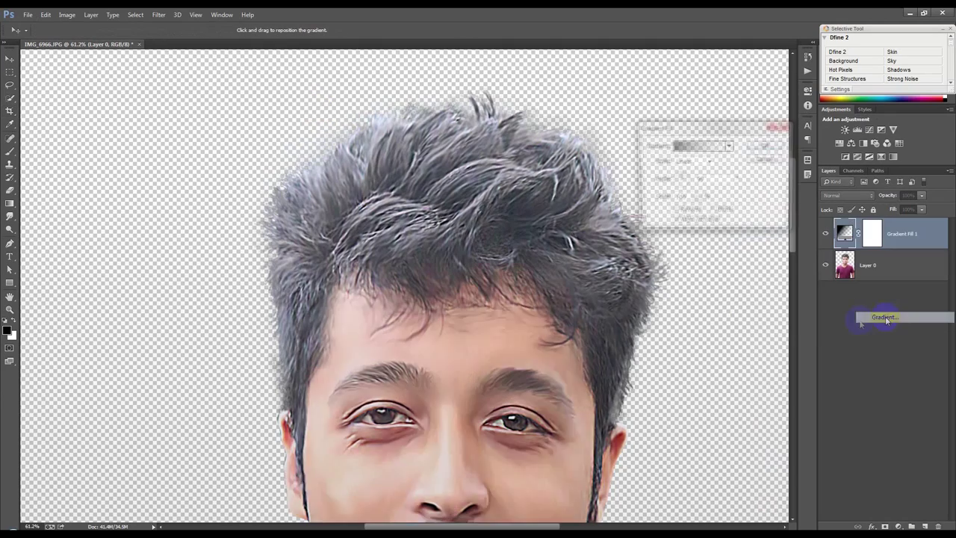
pyautogui.click(729, 146)
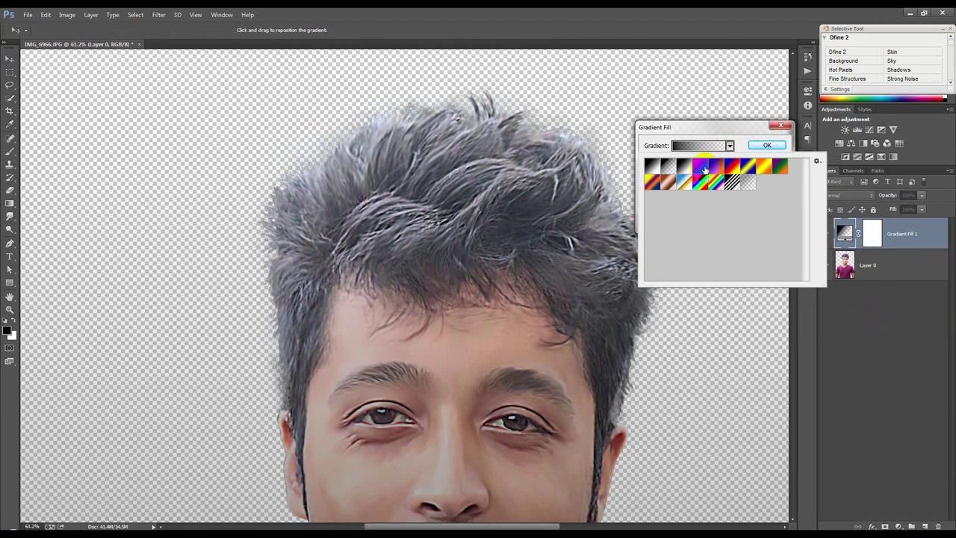
pyautogui.click(715, 169)
pyautogui.click(709, 120)
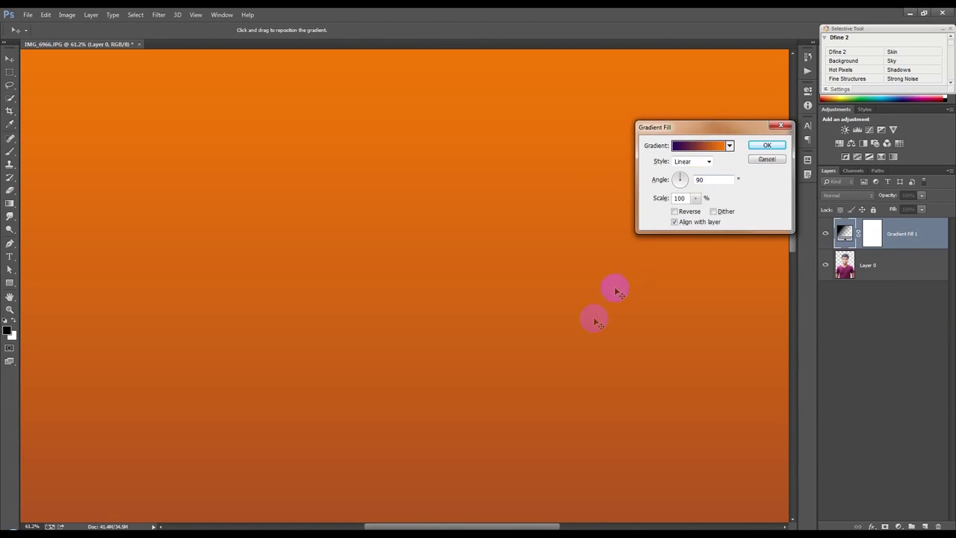
pyautogui.click(767, 145)
pyautogui.press('c')
pyautogui.keyDown('alt'); pyautogui.scroll(-2, 699, 303); pyautogui.keyUp('alt')
pyautogui.keyDown('alt'); pyautogui.scroll(-2, 700, 303); pyautogui.keyUp('alt')
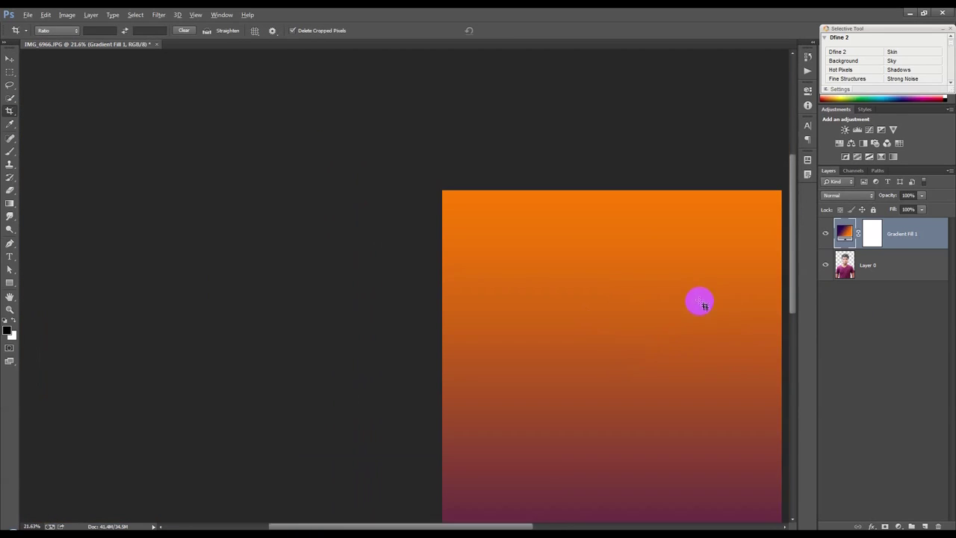
pyautogui.keyDown('alt'); pyautogui.scroll(-2, 700, 303); pyautogui.keyUp('alt')
pyautogui.moveTo(901, 234); pyautogui.dragTo(896, 288)
pyautogui.keyDown('alt'); pyautogui.scroll(1, 490, 324); pyautogui.keyUp('alt')
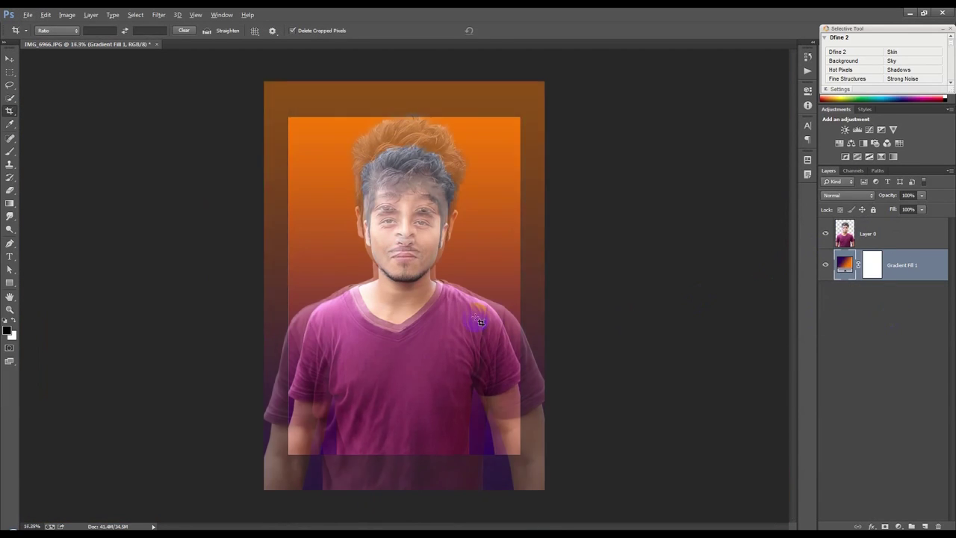
pyautogui.keyDown('alt'); pyautogui.scroll(1, 404, 299); pyautogui.keyUp('alt')
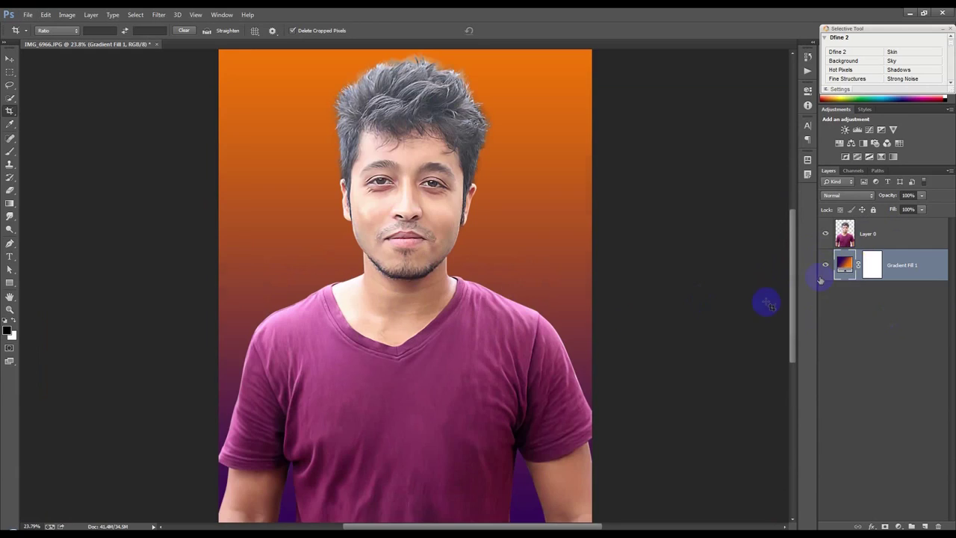
pyautogui.keyDown('alt'); pyautogui.scroll(-1, 820, 280); pyautogui.keyUp('alt')
# Set the gradient's left stop to dark shirt purple (#4d1932) sampled from the image
pyautogui.doubleClick(842, 266)
pyautogui.click(699, 146)
pyautogui.doubleClick(688, 293)
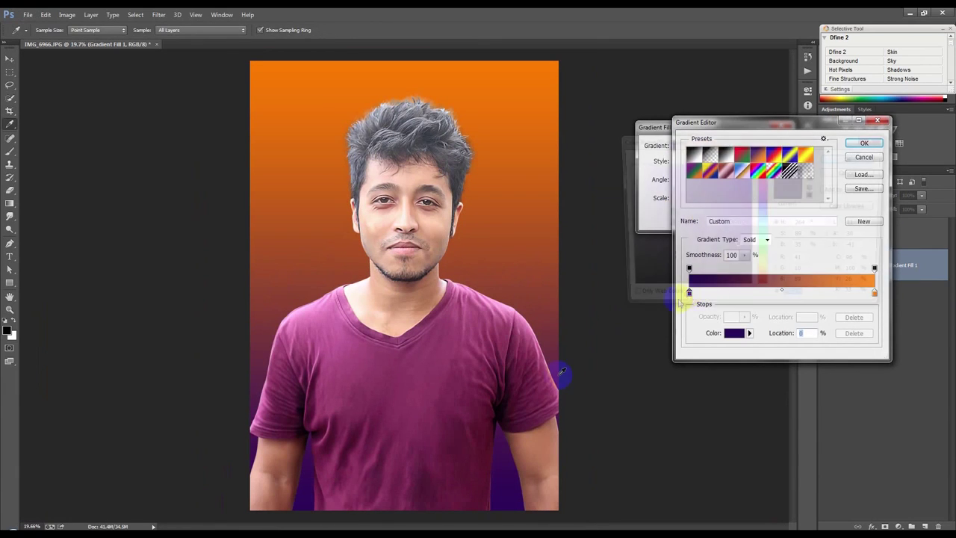
pyautogui.click(456, 498)
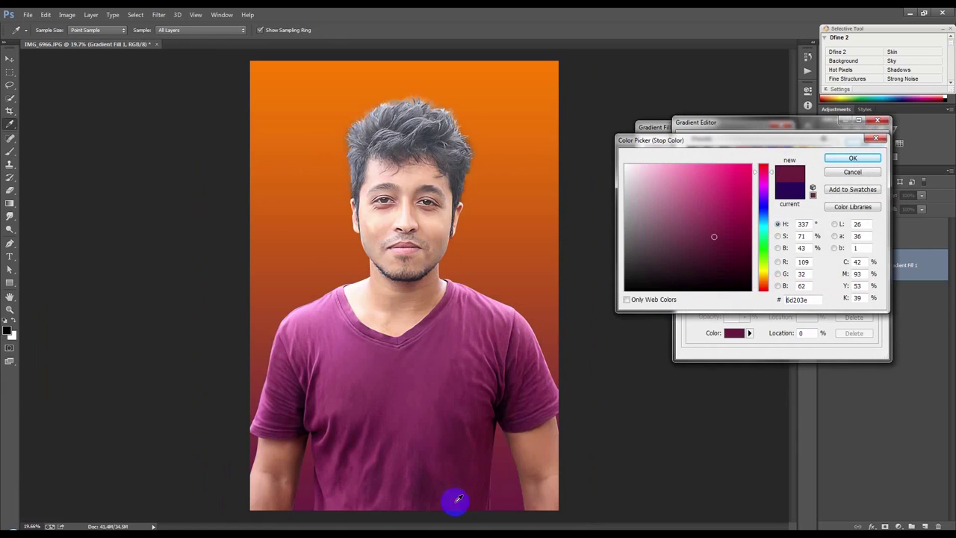
pyautogui.click(304, 427)
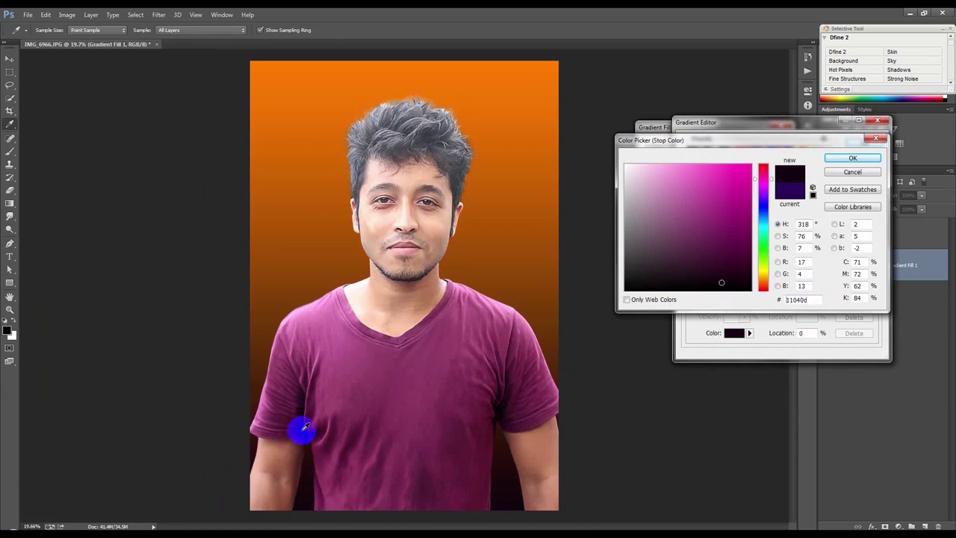
pyautogui.click(327, 484)
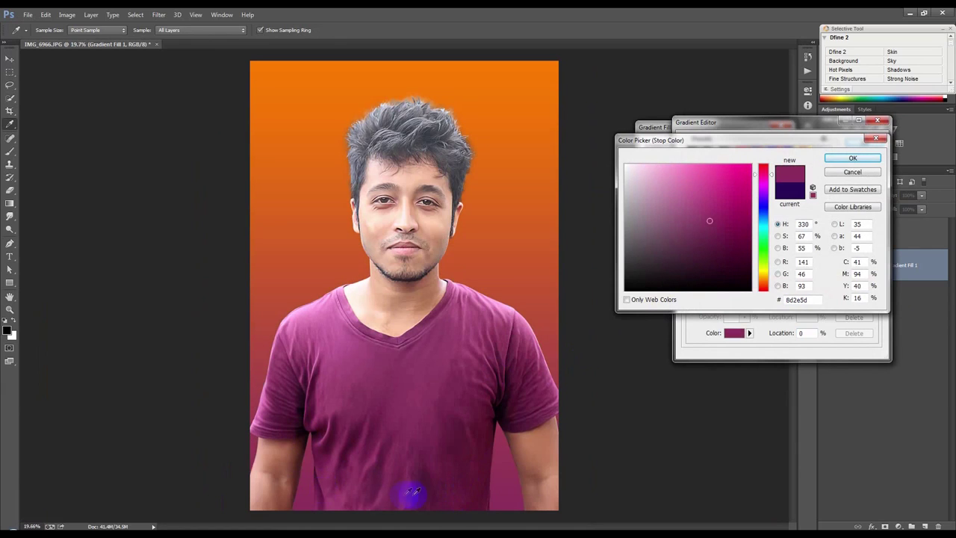
pyautogui.click(432, 501)
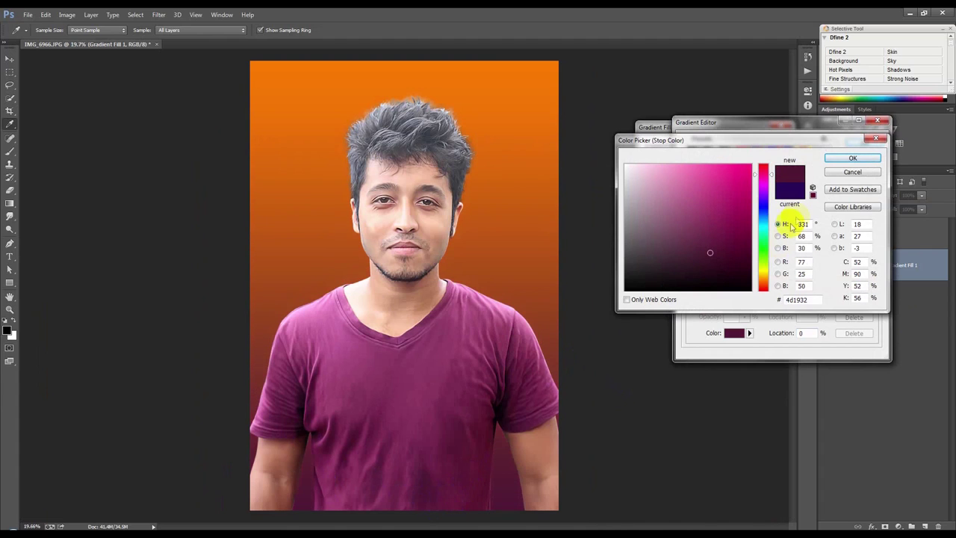
pyautogui.click(852, 157)
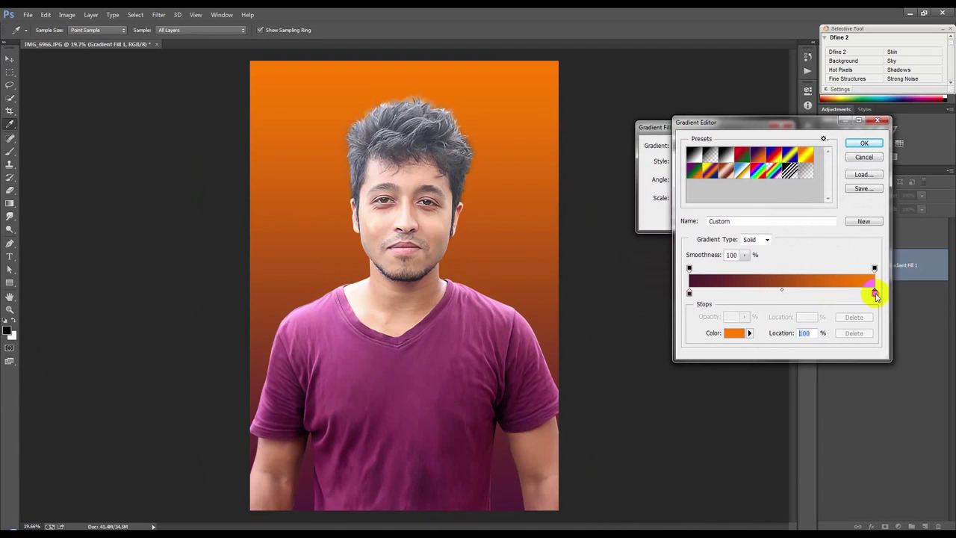
# Set the right stop to cheek peach (#fdead6) and apply the gradient
pyautogui.doubleClick(875, 293)
pyautogui.click(373, 222)
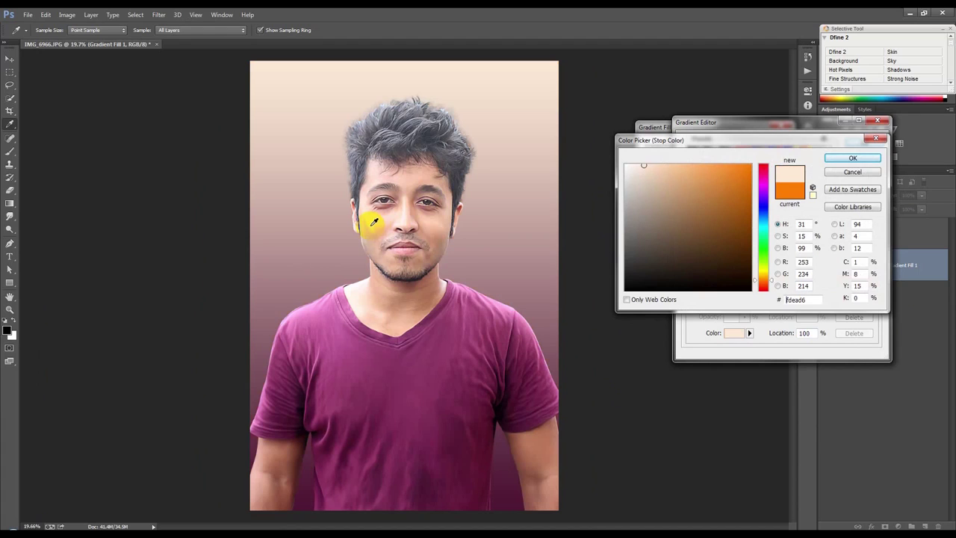
pyautogui.click(853, 158)
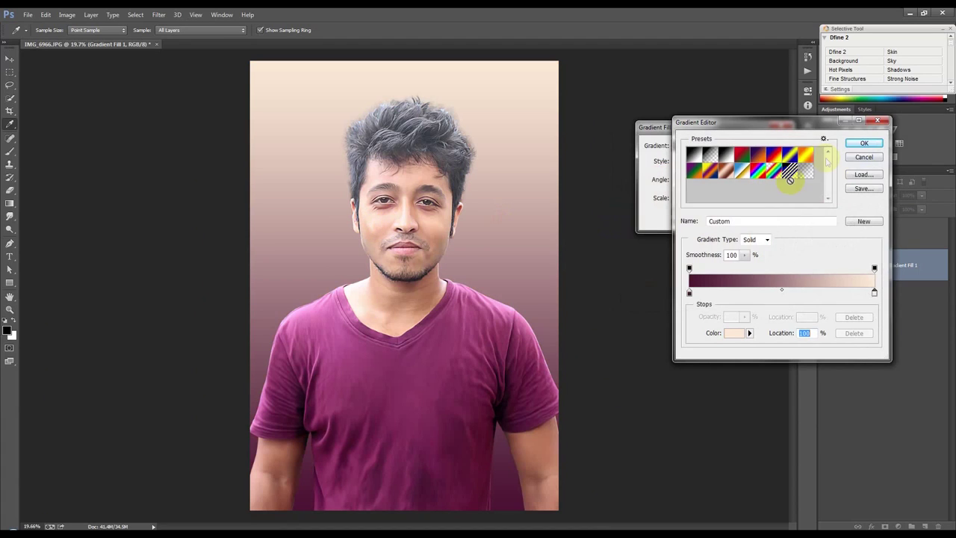
pyautogui.click(862, 143)
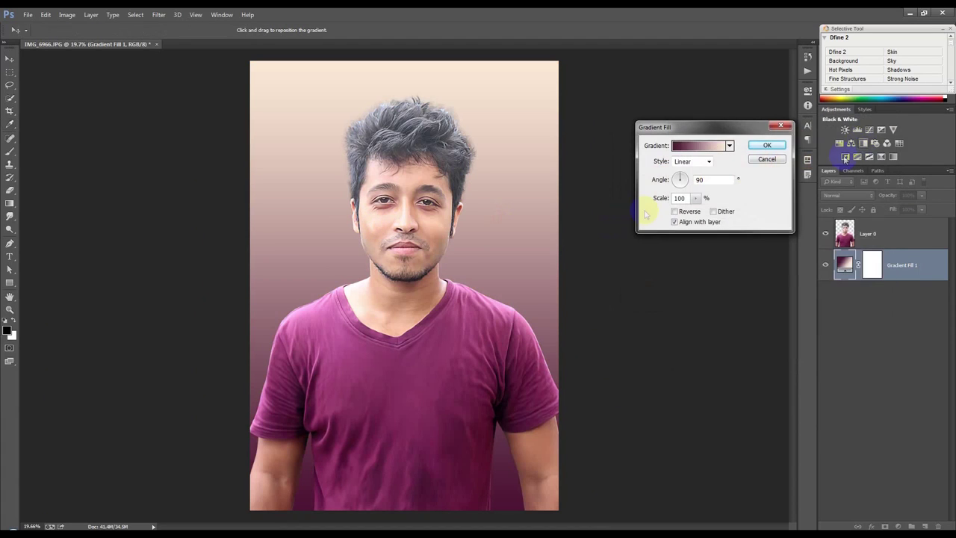
pyautogui.click(766, 144)
# Make the gradient fill radial and reversed, with its centre behind the head
pyautogui.click(6, 62)
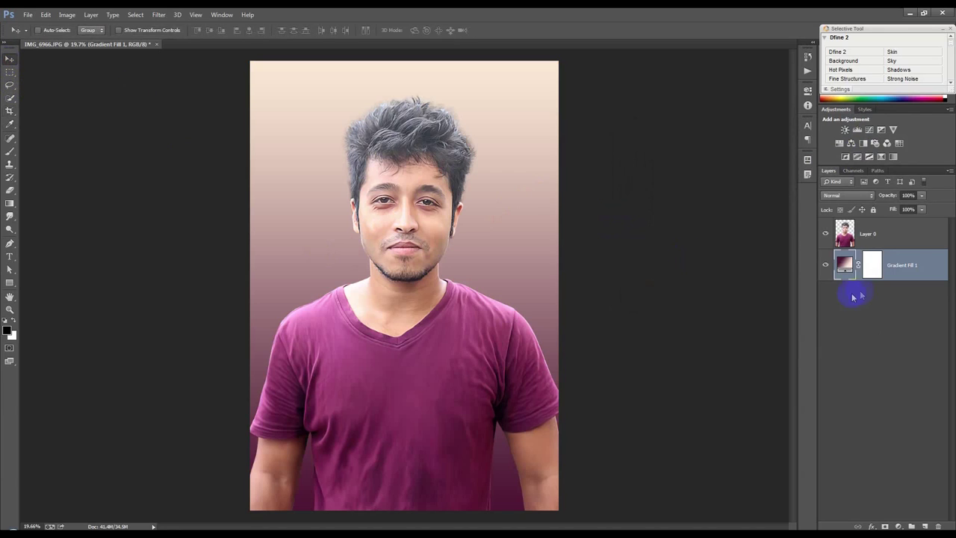
pyautogui.doubleClick(845, 262)
pyautogui.click(689, 161)
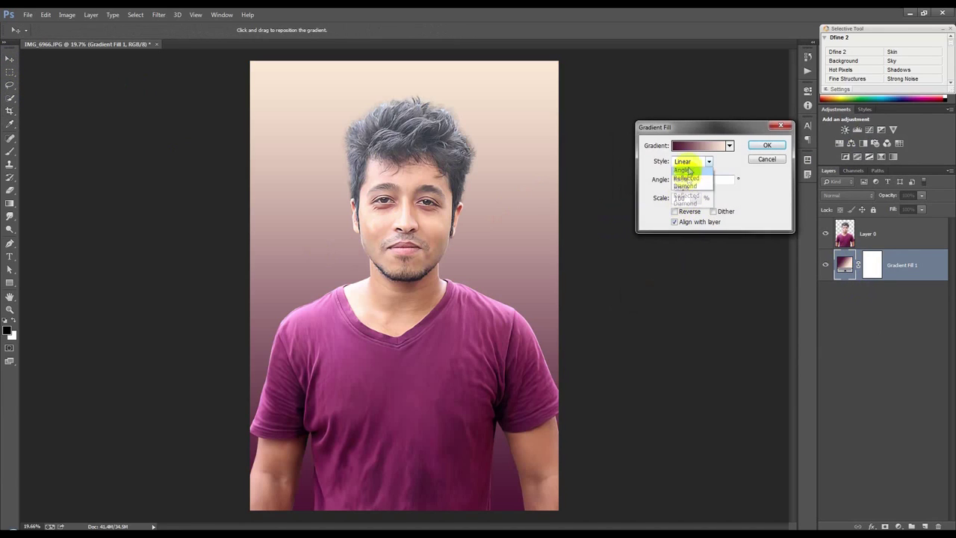
pyautogui.click(682, 180)
pyautogui.click(674, 211)
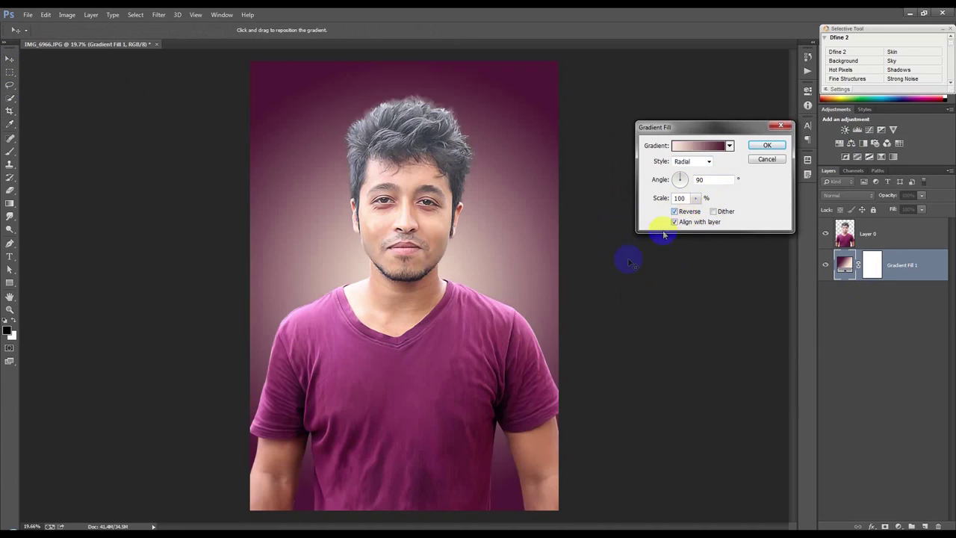
pyautogui.moveTo(520, 315); pyautogui.dragTo(518, 223)
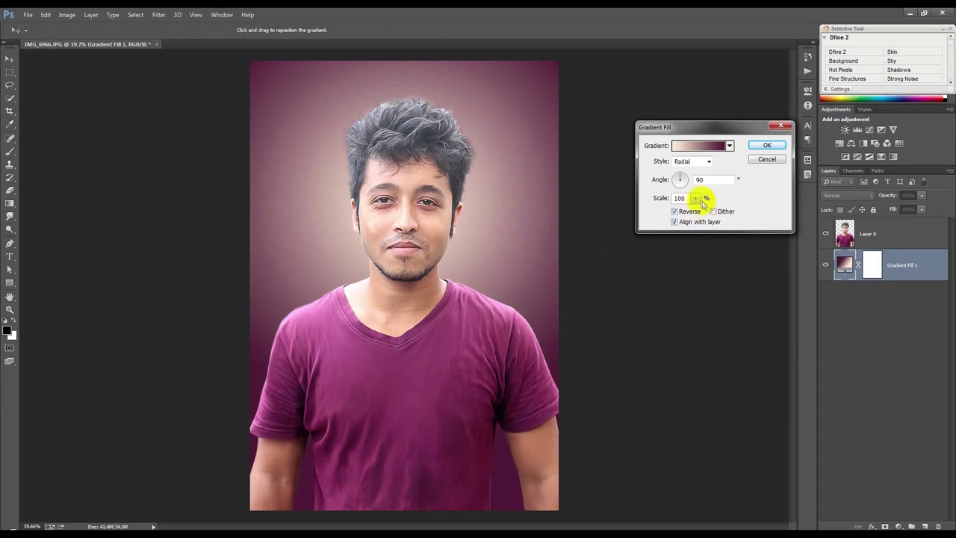
# Set the gradient angle to 70.56° and scale to 120%, then apply
pyautogui.moveTo(681, 180); pyautogui.dragTo(679, 176)
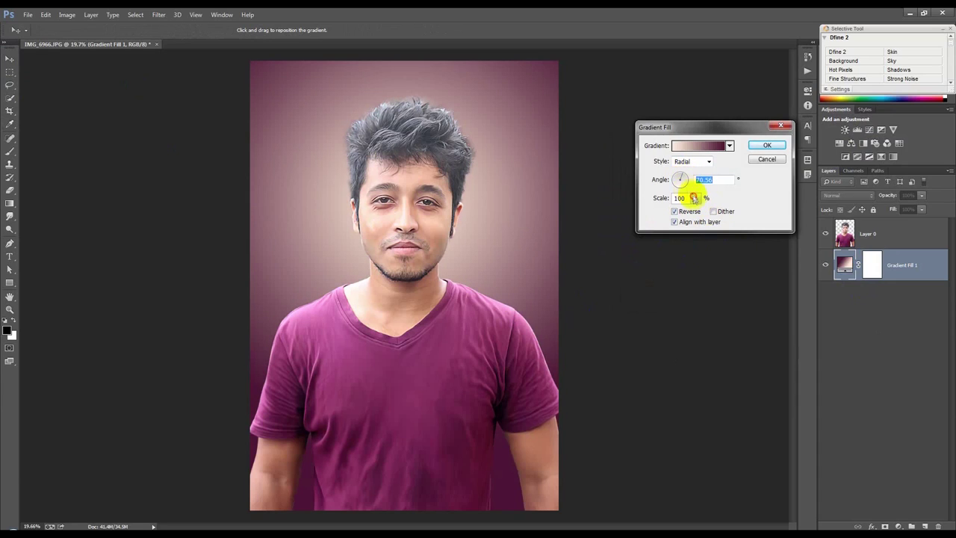
pyautogui.click(695, 198)
pyautogui.moveTo(695, 211); pyautogui.dragTo(698, 212)
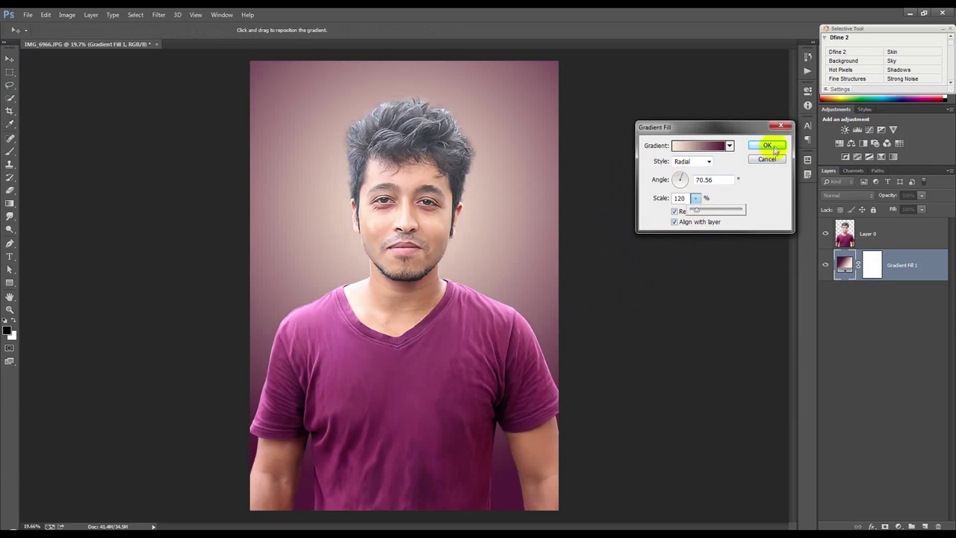
pyautogui.click(765, 144)
pyautogui.click(845, 233)
pyautogui.scroll(2, 373, 161)
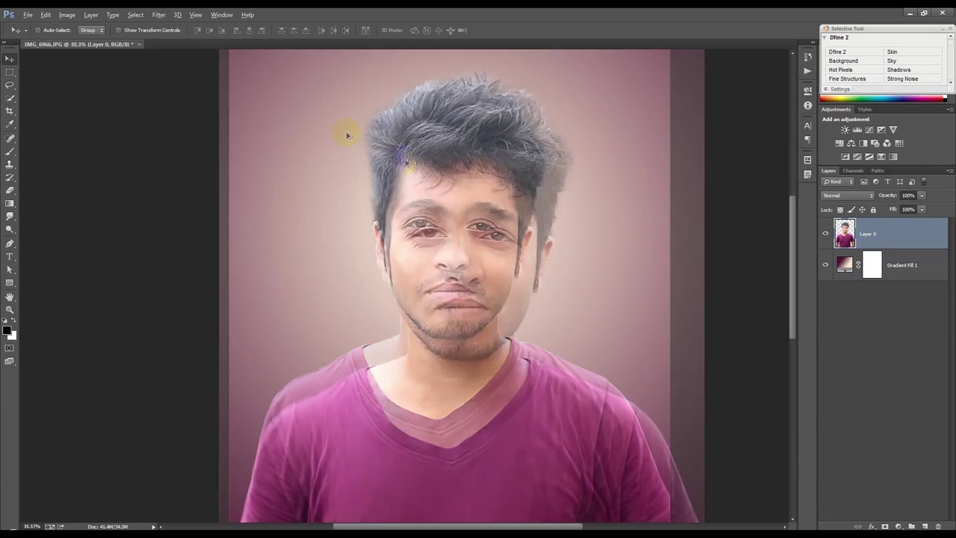
# Choose the Smudge tool with the soft 27 px brush preset
pyautogui.scroll(3, 346, 132)
pyautogui.scroll(2, 397, 156)
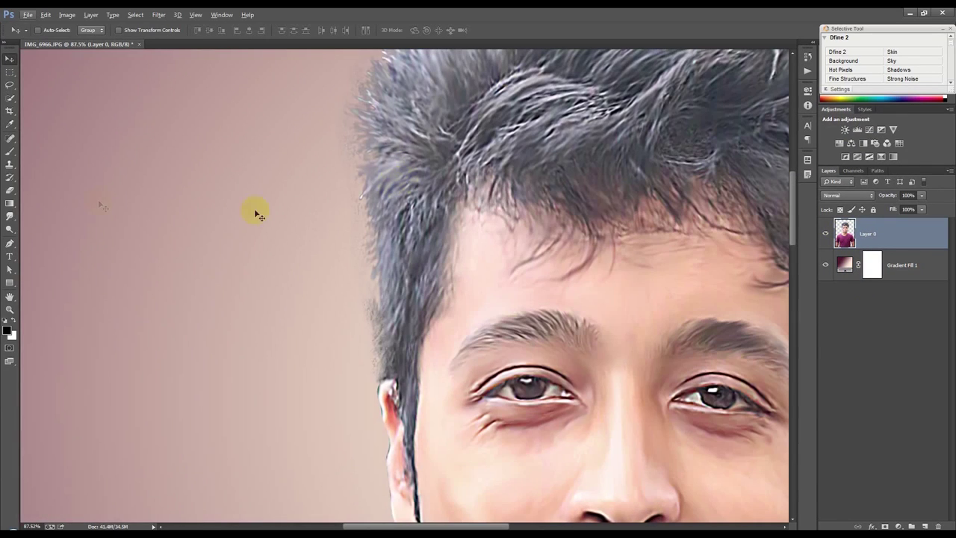
pyautogui.click(10, 216)
pyautogui.rightClick(283, 298)
pyautogui.click(437, 378)
pyautogui.moveTo(360, 305); pyautogui.dragTo(344, 263)
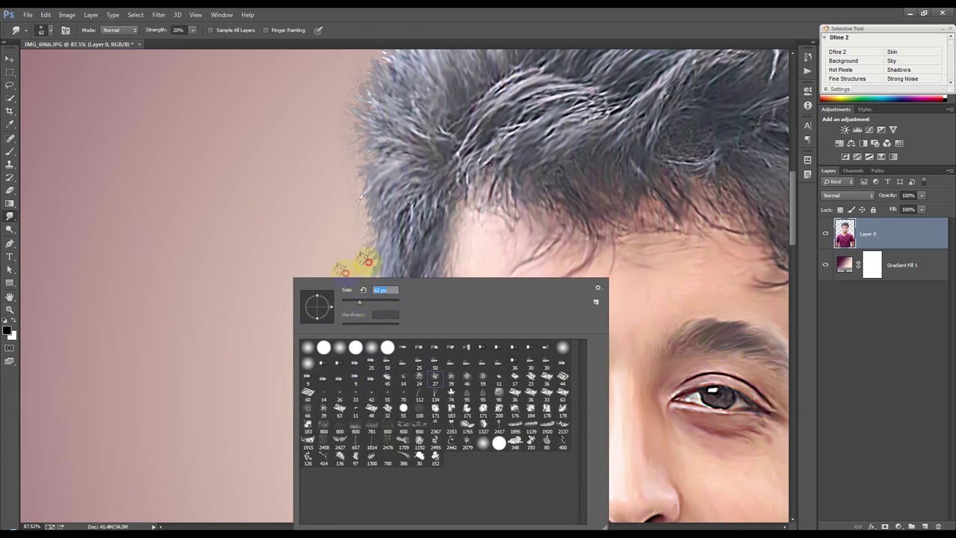
pyautogui.click(364, 259)
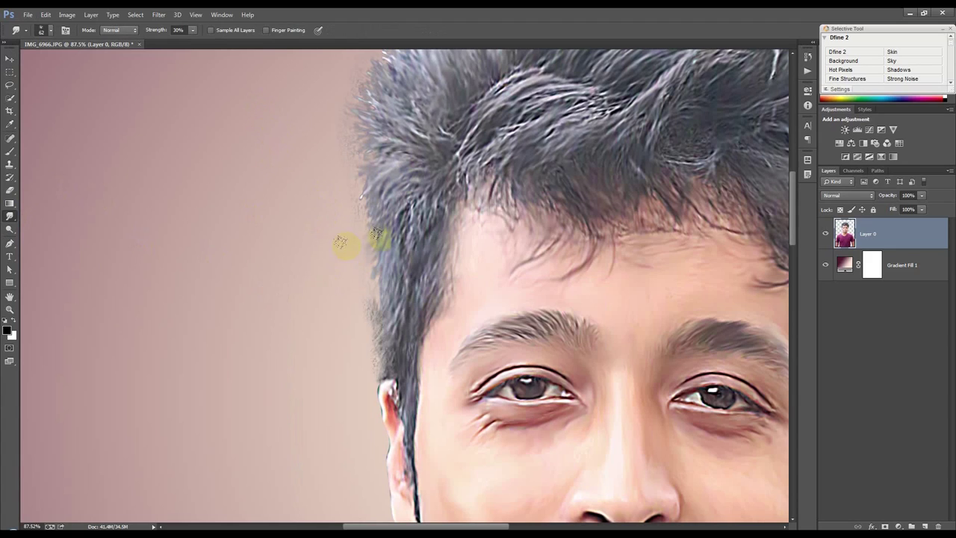
# Smudge the hair edge from the left temple to the ear and up the left side
pyautogui.moveTo(357, 319)
pyautogui.mouseDown()
pyautogui.moveTo(389, 300)
pyautogui.moveTo(351, 330)
pyautogui.mouseUp()
pyautogui.moveTo(372, 290)
pyautogui.mouseDown()
pyautogui.moveTo(369, 365)
pyautogui.moveTo(379, 378)
pyautogui.mouseUp()
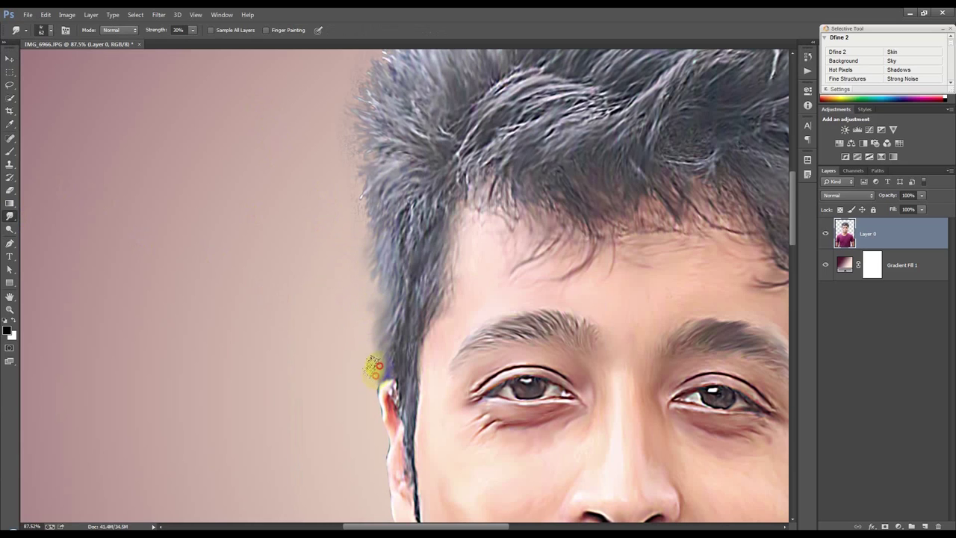
pyautogui.scroll(2, 366, 321)
pyautogui.moveTo(364, 245); pyautogui.dragTo(359, 233)
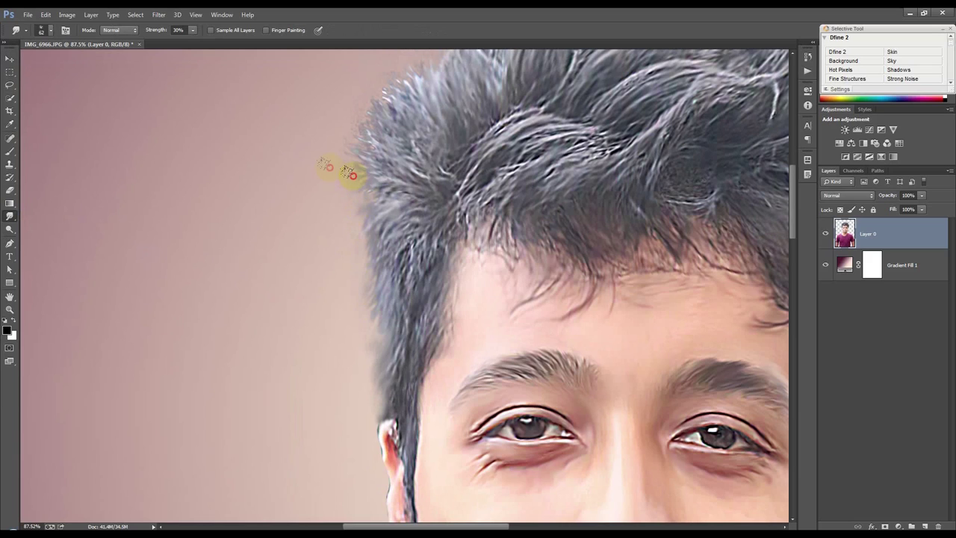
pyautogui.moveTo(326, 144); pyautogui.dragTo(340, 111)
pyautogui.scroll(1, 370, 131)
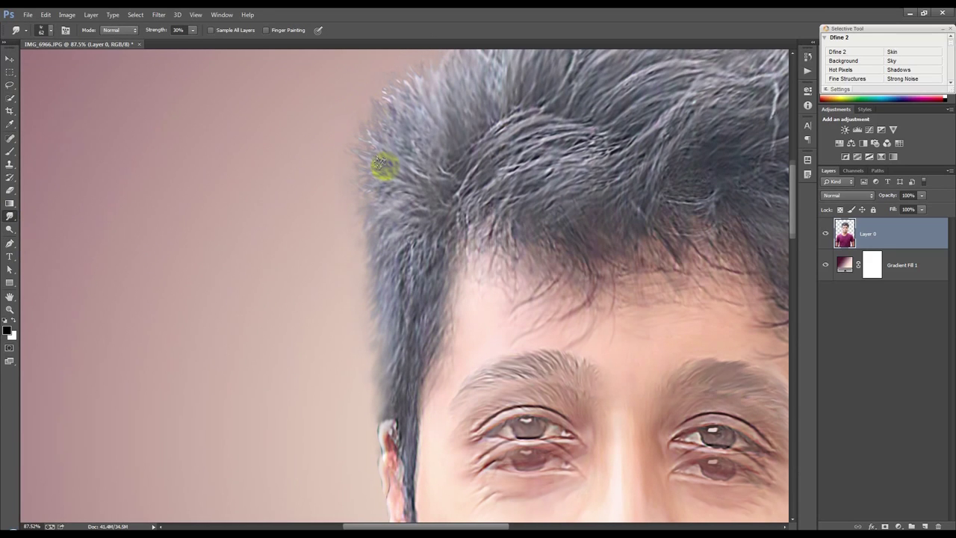
pyautogui.scroll(2, 366, 247)
pyautogui.moveTo(371, 145)
pyautogui.mouseDown()
pyautogui.moveTo(416, 133)
pyautogui.moveTo(354, 166)
pyautogui.mouseUp()
# Smudge the stray hair tips across the top of the head toward the right
pyautogui.scroll(1, 420, 170)
pyautogui.click(439, 137)
pyautogui.moveTo(458, 121); pyautogui.dragTo(488, 129)
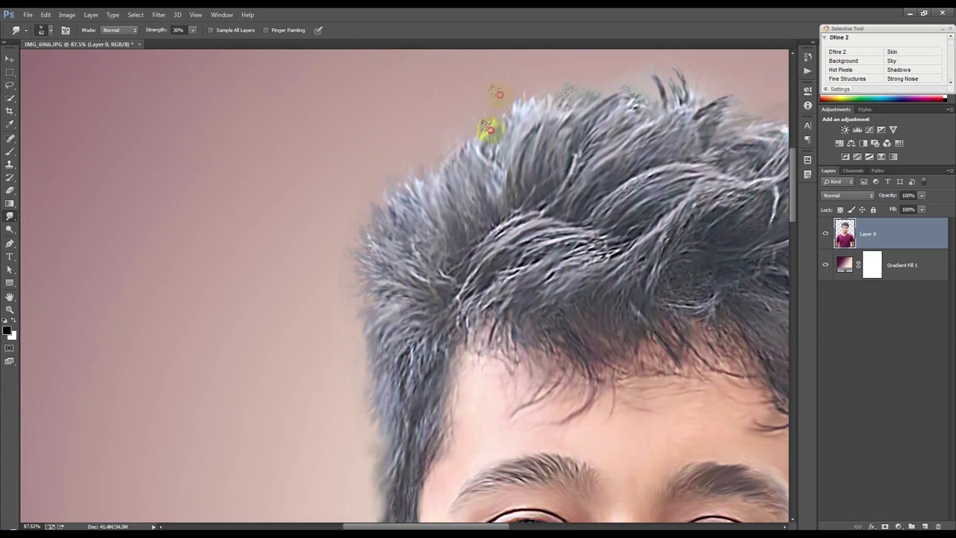
pyautogui.moveTo(587, 72)
pyautogui.mouseDown()
pyautogui.moveTo(647, 122)
pyautogui.moveTo(706, 117)
pyautogui.mouseUp()
pyautogui.scroll(1, 635, 126)
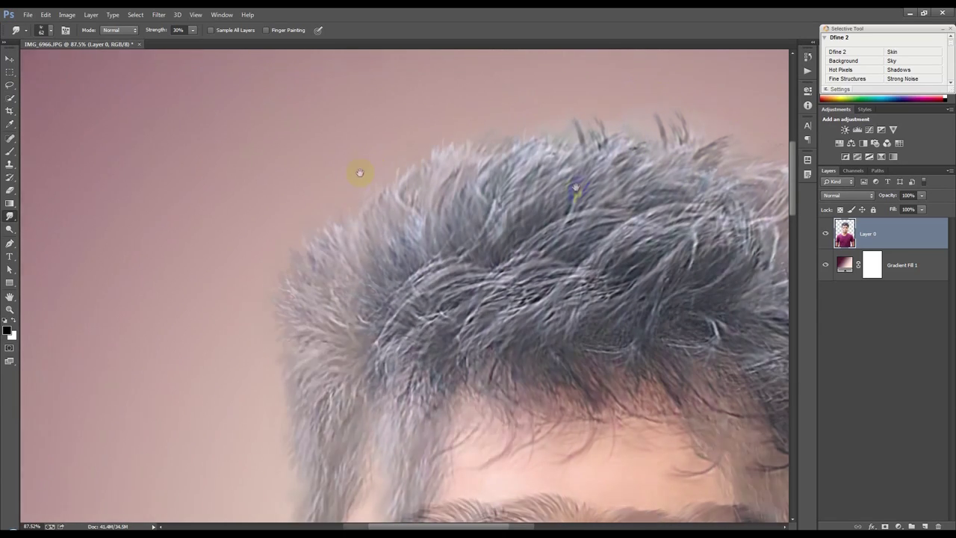
pyautogui.hscroll(5, 655, 82)
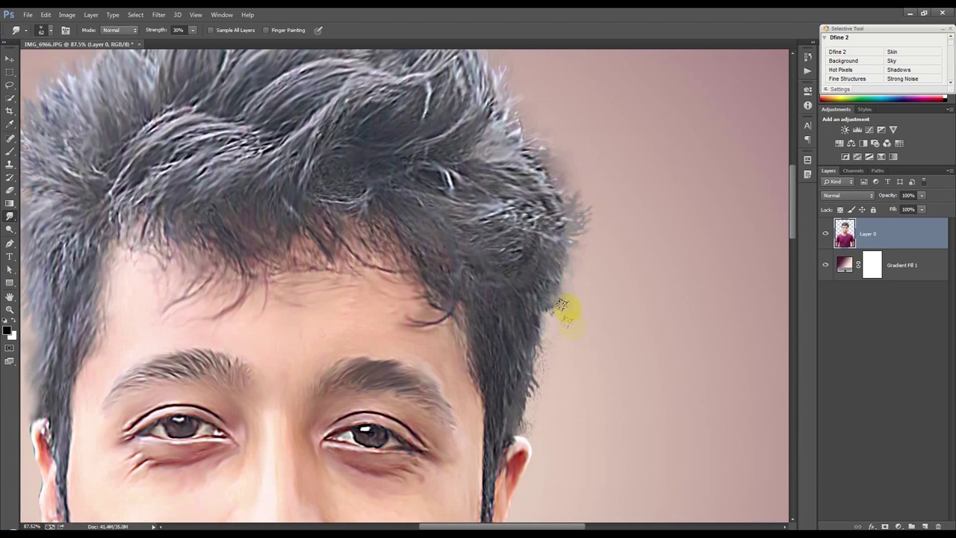
# Smudge the right hair outline into the pink background
pyautogui.moveTo(551, 332); pyautogui.dragTo(533, 432)
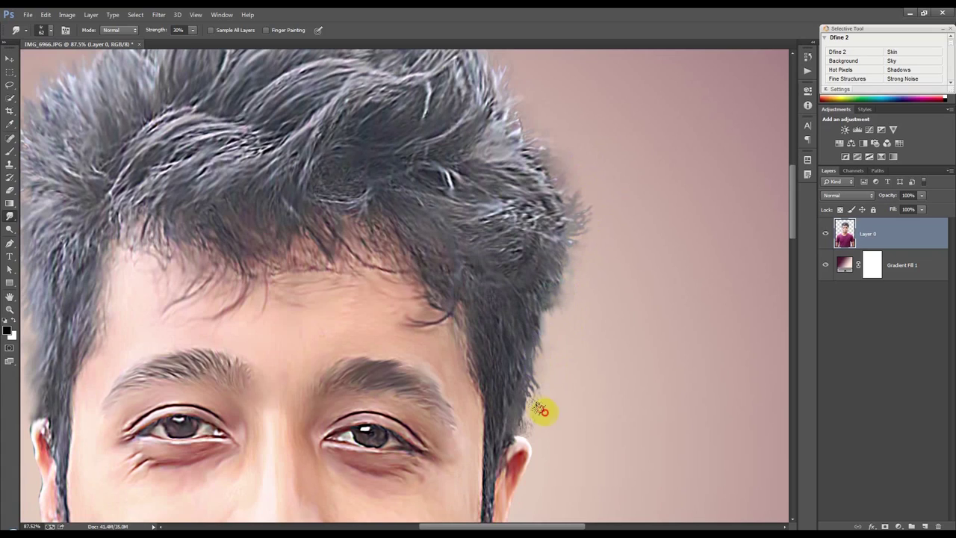
pyautogui.moveTo(526, 422)
pyautogui.mouseDown()
pyautogui.moveTo(548, 391)
pyautogui.moveTo(574, 276)
pyautogui.mouseUp()
pyautogui.moveTo(567, 212); pyautogui.dragTo(562, 237)
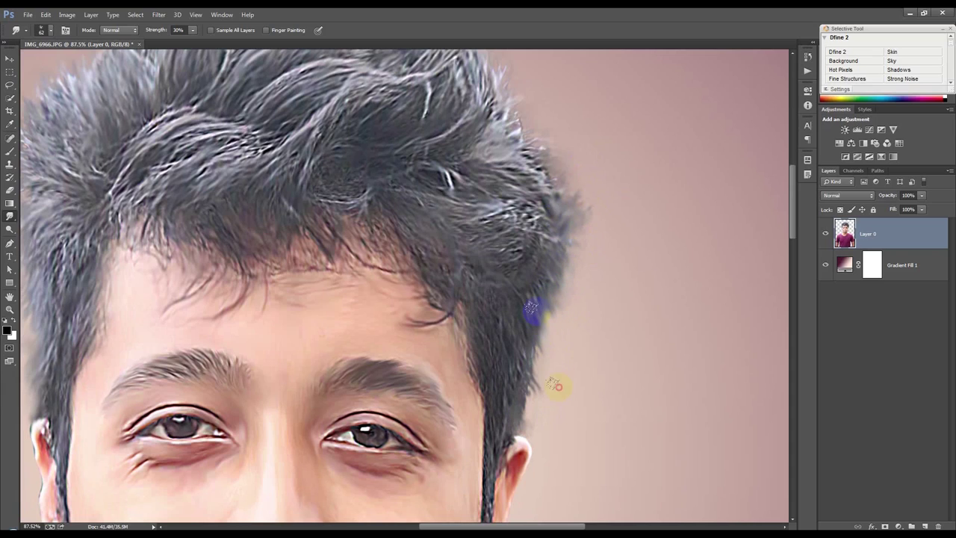
pyautogui.moveTo(540, 399)
pyautogui.mouseDown()
pyautogui.moveTo(538, 387)
pyautogui.moveTo(548, 436)
pyautogui.mouseUp()
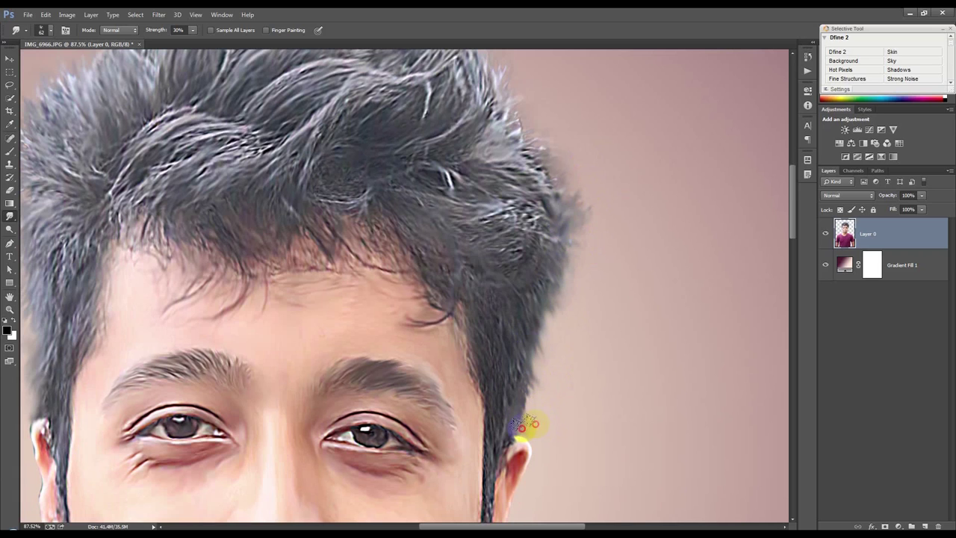
pyautogui.scroll(5, 542, 261)
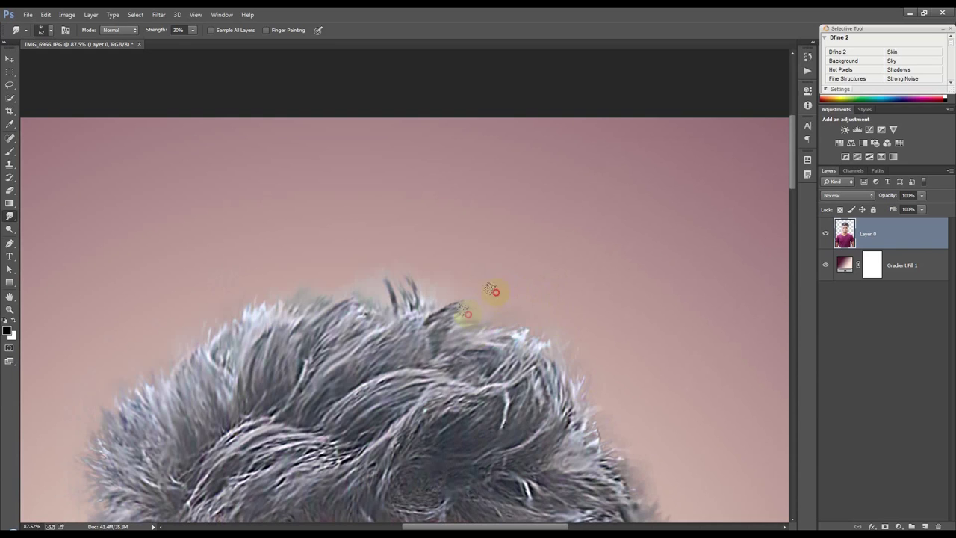
# Smudge the top and left hair edges above the forehead into the background
pyautogui.click(374, 295)
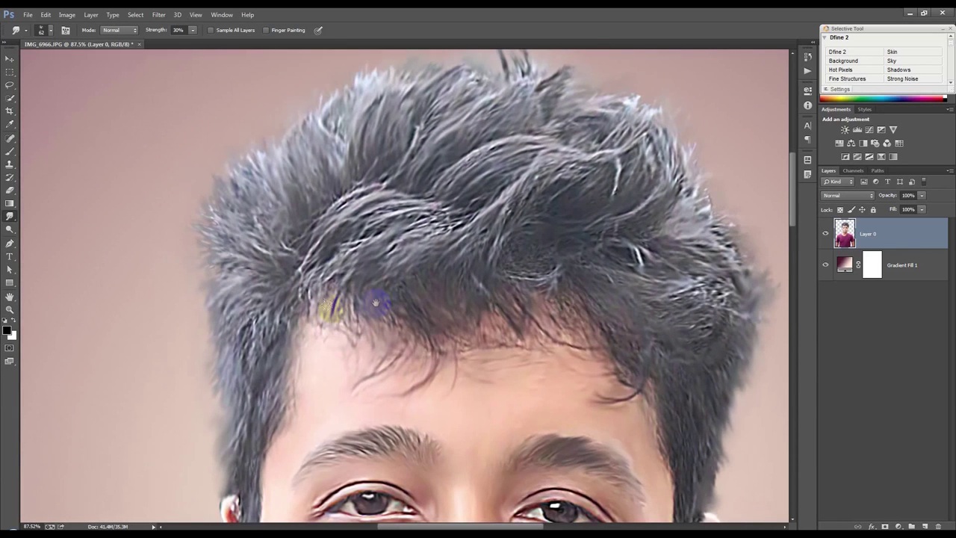
pyautogui.moveTo(201, 489); pyautogui.dragTo(224, 467)
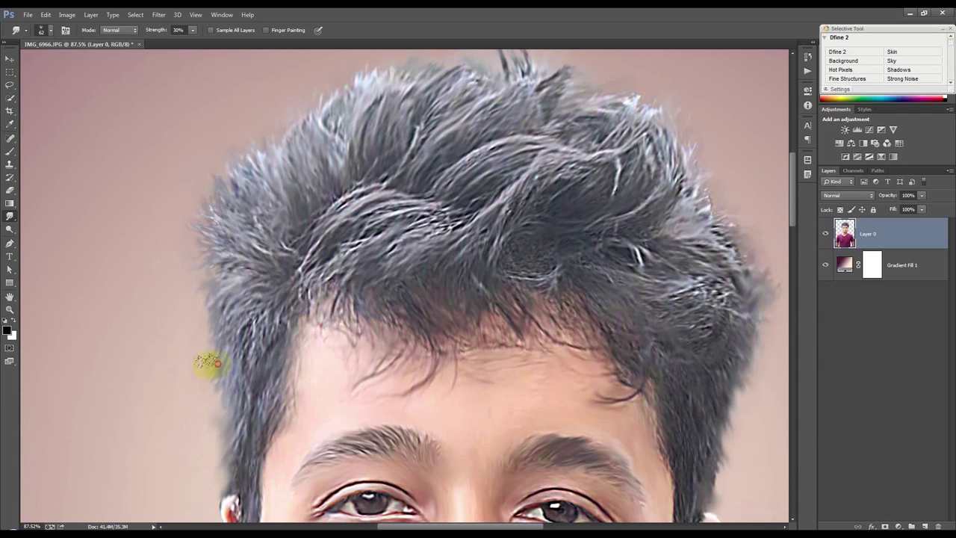
pyautogui.moveTo(207, 406); pyautogui.dragTo(205, 427)
pyautogui.scroll(-5, 187, 418)
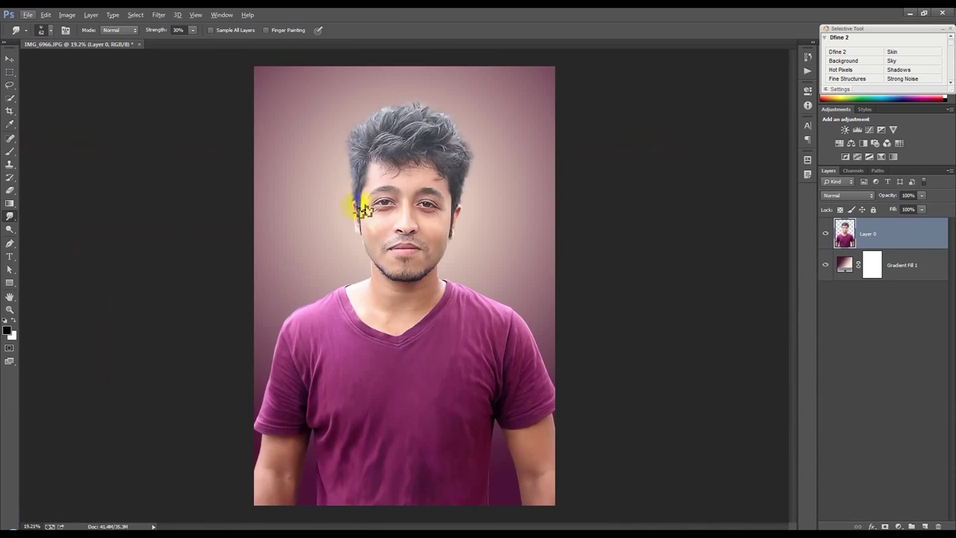
pyautogui.scroll(2, 397, 162)
pyautogui.scroll(2, 398, 162)
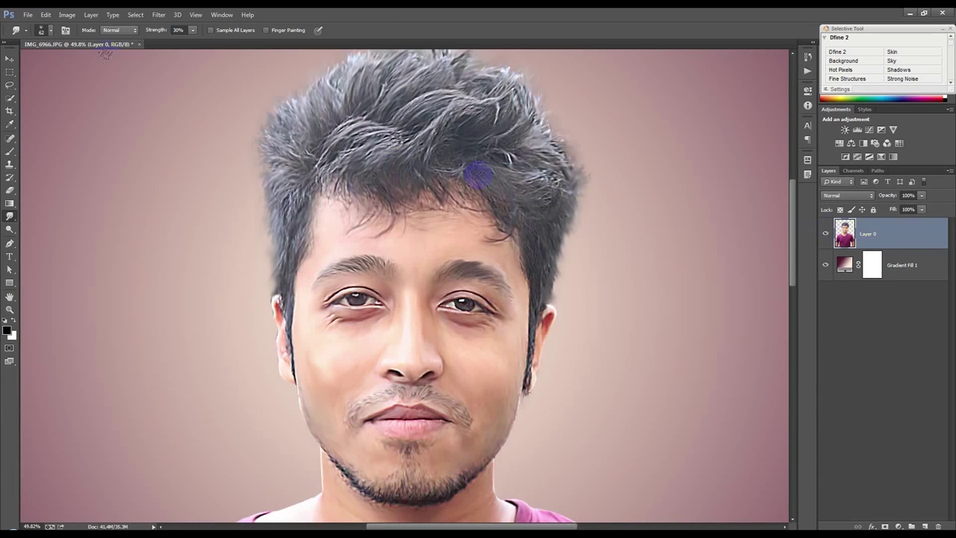
# Run Unsharp Mask on the portrait at Amount 201%, Radius 3.0 px, Threshold 0
pyautogui.click(166, 20)
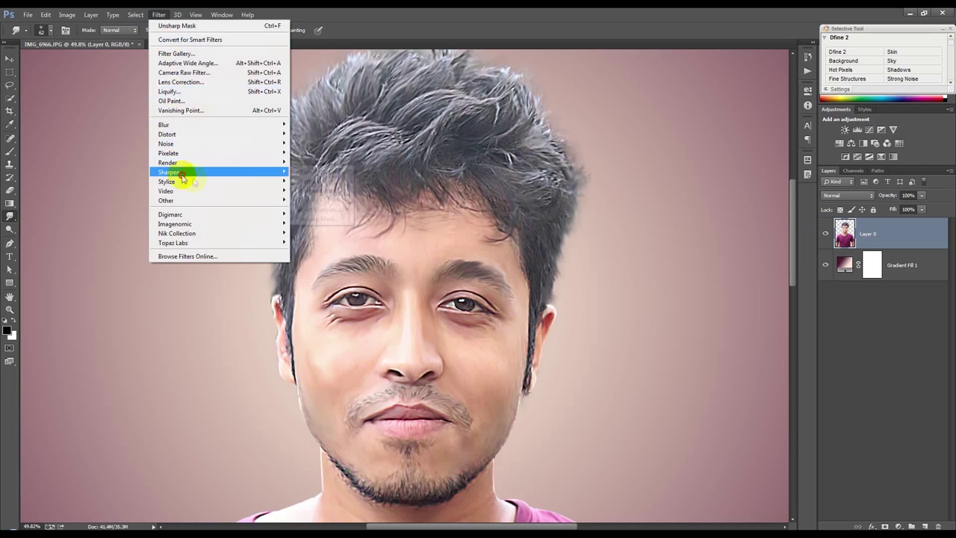
pyautogui.moveTo(168, 172)
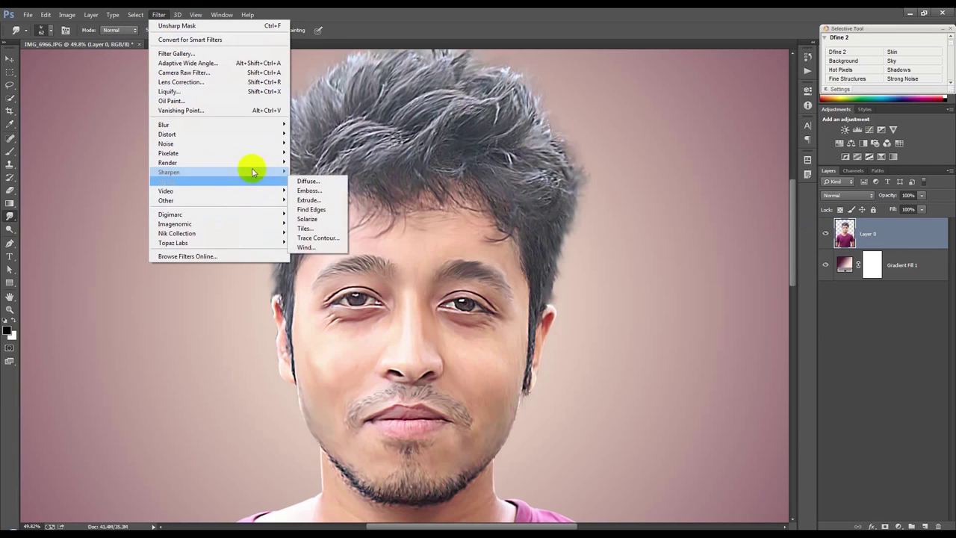
pyautogui.click(327, 224)
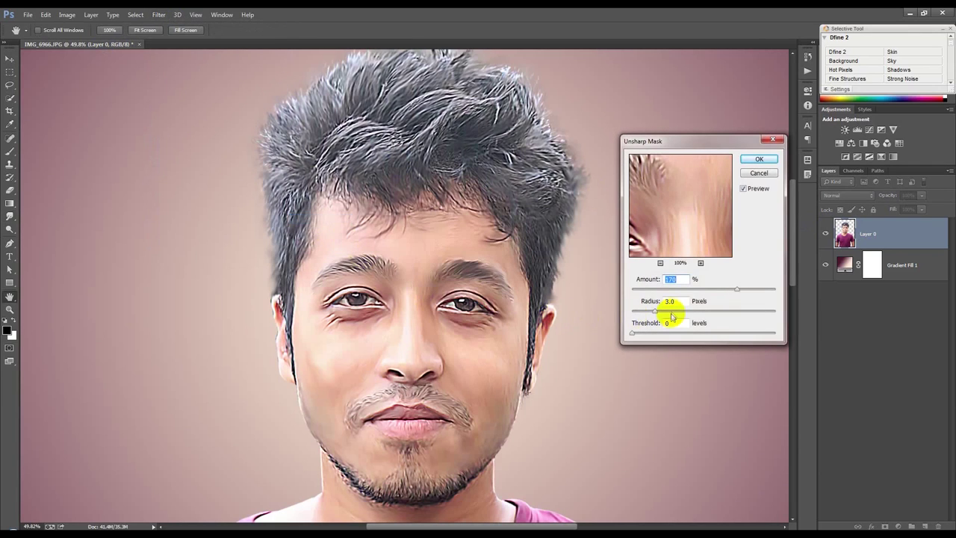
pyautogui.moveTo(737, 288); pyautogui.dragTo(749, 289)
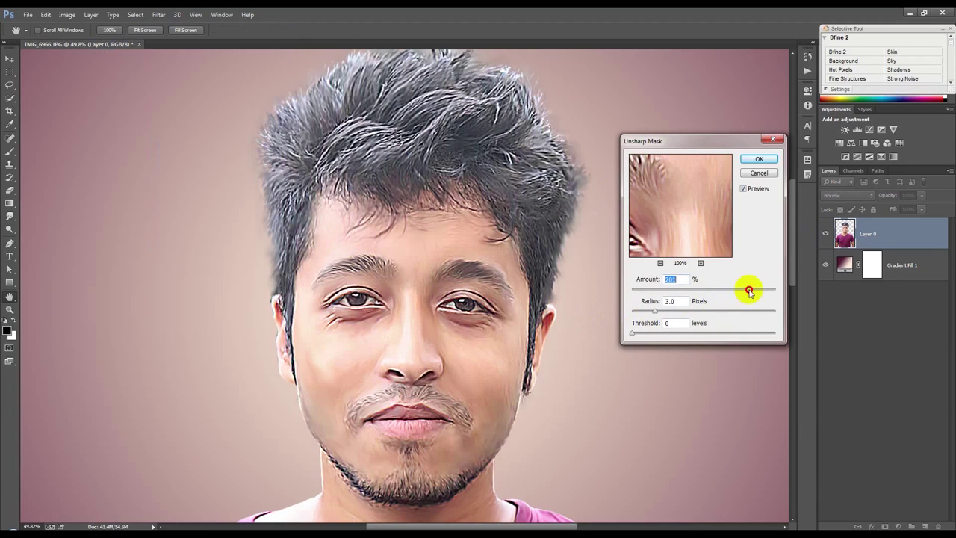
pyautogui.click(759, 159)
# Smudge the cheek under the left eye and down along the left ear
pyautogui.press('r')
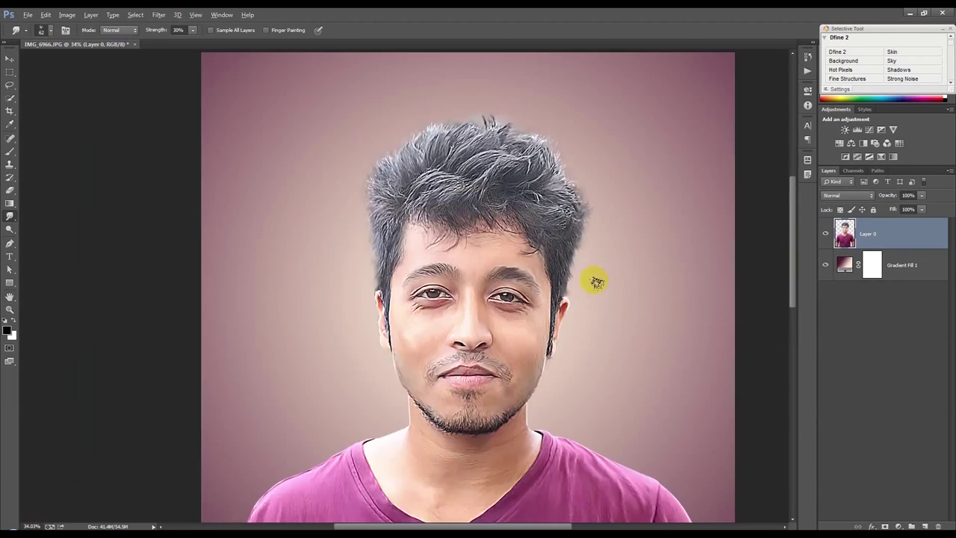
pyautogui.scroll(-5, 590, 284)
pyautogui.scroll(5, 416, 288)
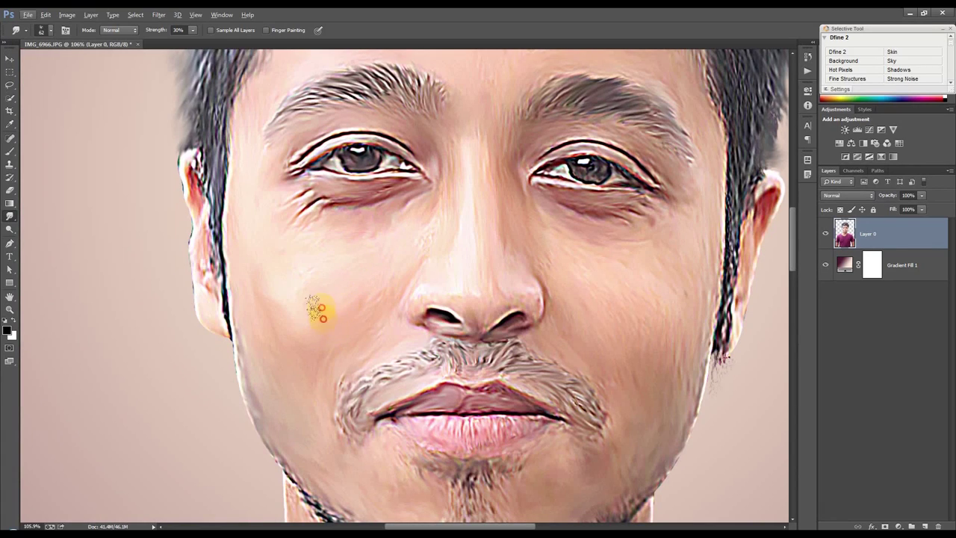
pyautogui.moveTo(308, 324)
pyautogui.mouseDown()
pyautogui.moveTo(305, 292)
pyautogui.moveTo(299, 324)
pyautogui.moveTo(299, 281)
pyautogui.moveTo(316, 299)
pyautogui.moveTo(297, 292)
pyautogui.moveTo(325, 280)
pyautogui.mouseUp()
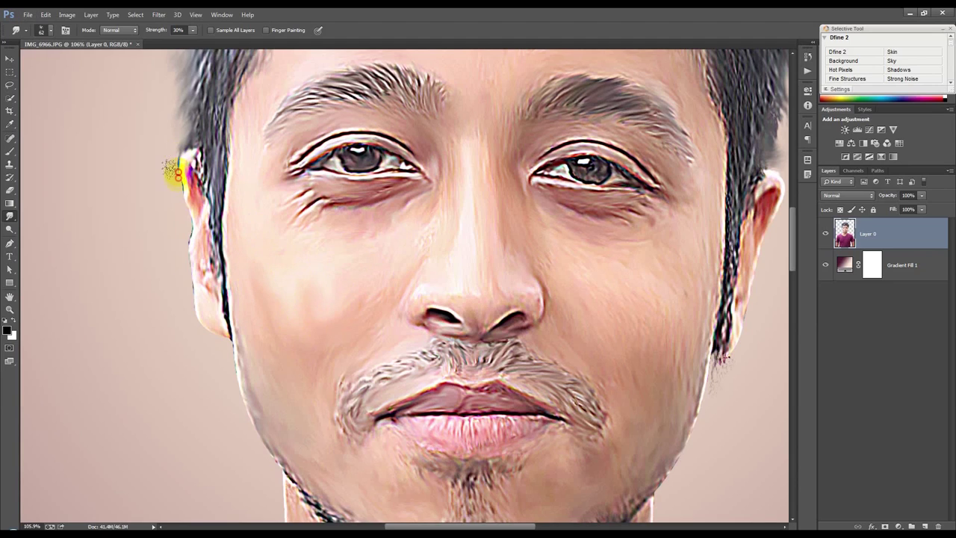
pyautogui.moveTo(177, 176)
pyautogui.mouseDown()
pyautogui.moveTo(191, 299)
pyautogui.moveTo(260, 422)
pyautogui.mouseUp()
pyautogui.scroll(-2, 251, 320)
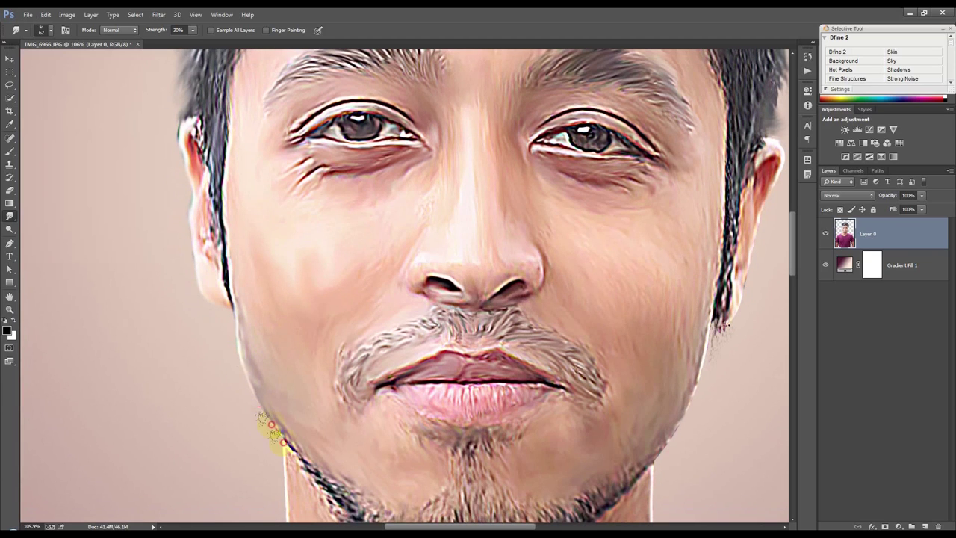
# Switch to a soft brush preset and smudge the left jaw, chin and lips
pyautogui.rightClick(306, 316)
pyautogui.click(398, 351)
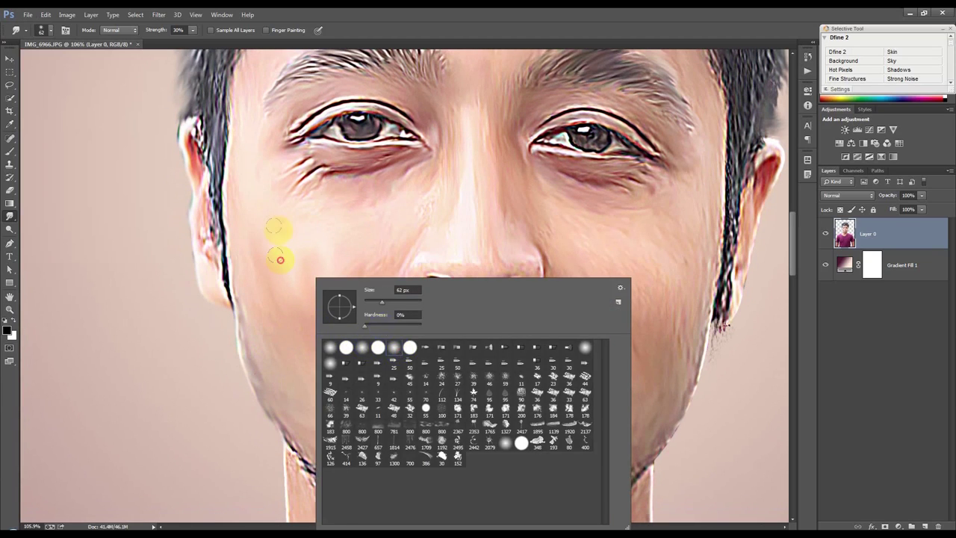
pyautogui.click(257, 239)
pyautogui.moveTo(254, 297); pyautogui.dragTo(252, 338)
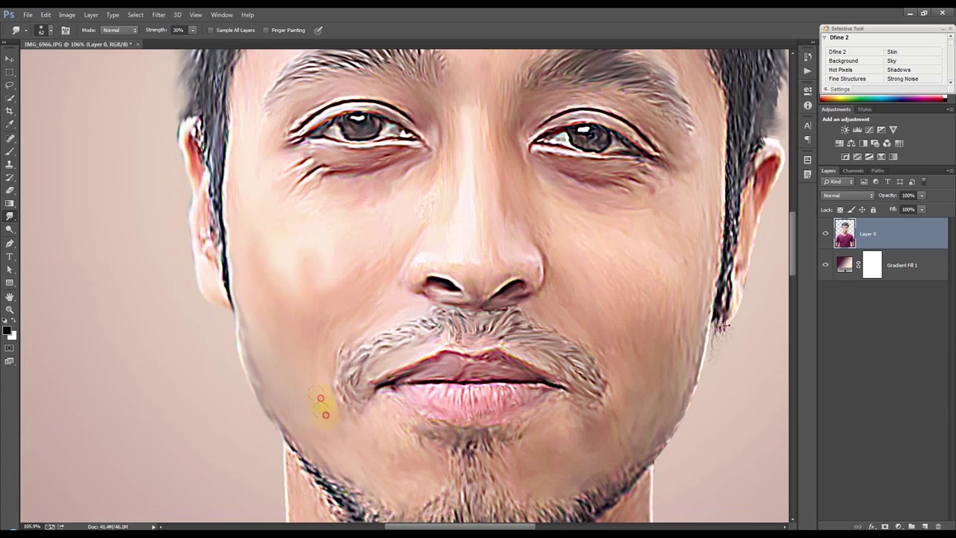
pyautogui.moveTo(371, 419); pyautogui.dragTo(347, 432)
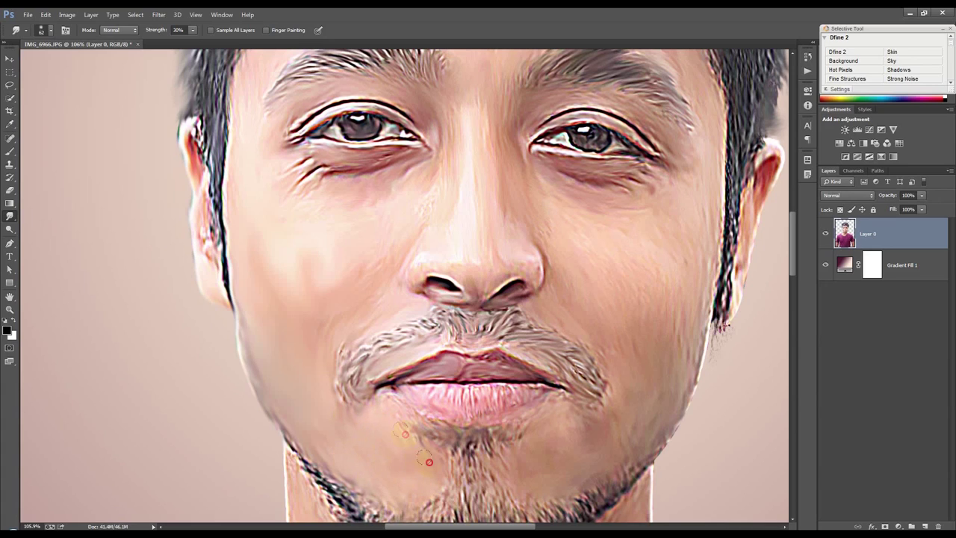
pyautogui.moveTo(408, 421)
pyautogui.mouseDown()
pyautogui.moveTo(401, 413)
pyautogui.moveTo(418, 390)
pyautogui.moveTo(516, 395)
pyautogui.moveTo(487, 390)
pyautogui.moveTo(454, 366)
pyautogui.moveTo(418, 370)
pyautogui.moveTo(439, 371)
pyautogui.mouseUp()
pyautogui.moveTo(504, 375); pyautogui.dragTo(513, 371)
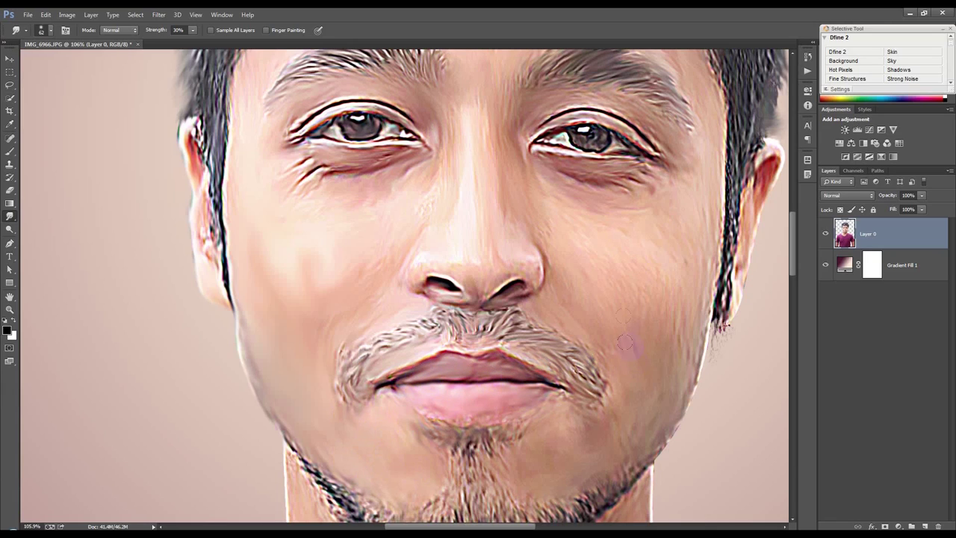
# Smudge the right cheek, nose, mustache corner and the hair around the right ear
pyautogui.moveTo(602, 282); pyautogui.dragTo(586, 244)
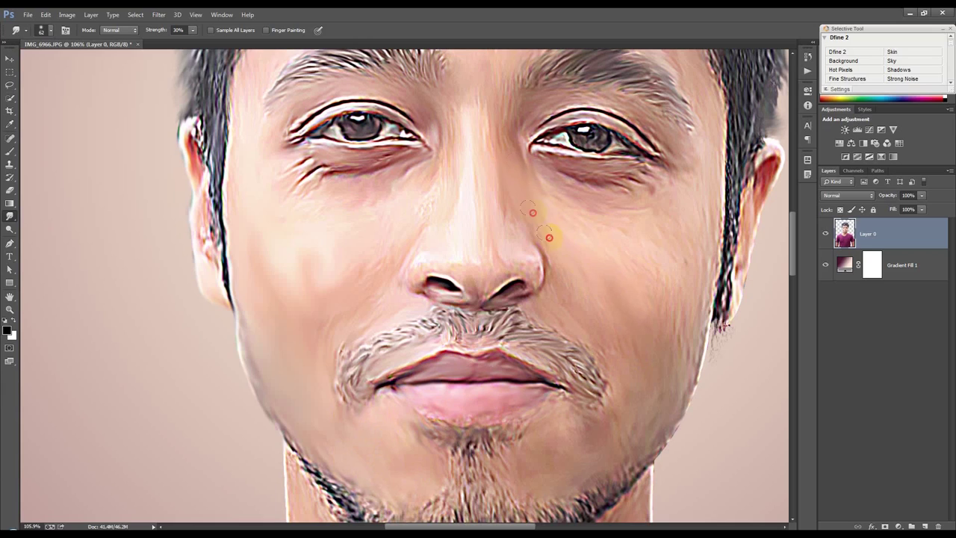
pyautogui.moveTo(515, 249); pyautogui.dragTo(509, 221)
pyautogui.moveTo(507, 260)
pyautogui.mouseDown()
pyautogui.moveTo(531, 261)
pyautogui.moveTo(495, 266)
pyautogui.moveTo(467, 251)
pyautogui.moveTo(484, 165)
pyautogui.moveTo(467, 144)
pyautogui.moveTo(451, 256)
pyautogui.moveTo(425, 264)
pyautogui.moveTo(457, 269)
pyautogui.moveTo(429, 212)
pyautogui.moveTo(452, 139)
pyautogui.moveTo(390, 224)
pyautogui.moveTo(335, 209)
pyautogui.moveTo(322, 194)
pyautogui.moveTo(411, 177)
pyautogui.moveTo(341, 221)
pyautogui.moveTo(309, 277)
pyautogui.moveTo(303, 245)
pyautogui.moveTo(311, 284)
pyautogui.moveTo(303, 274)
pyautogui.moveTo(268, 274)
pyautogui.moveTo(398, 236)
pyautogui.mouseUp()
pyautogui.moveTo(327, 375)
pyautogui.mouseDown()
pyautogui.moveTo(368, 326)
pyautogui.moveTo(443, 286)
pyautogui.mouseUp()
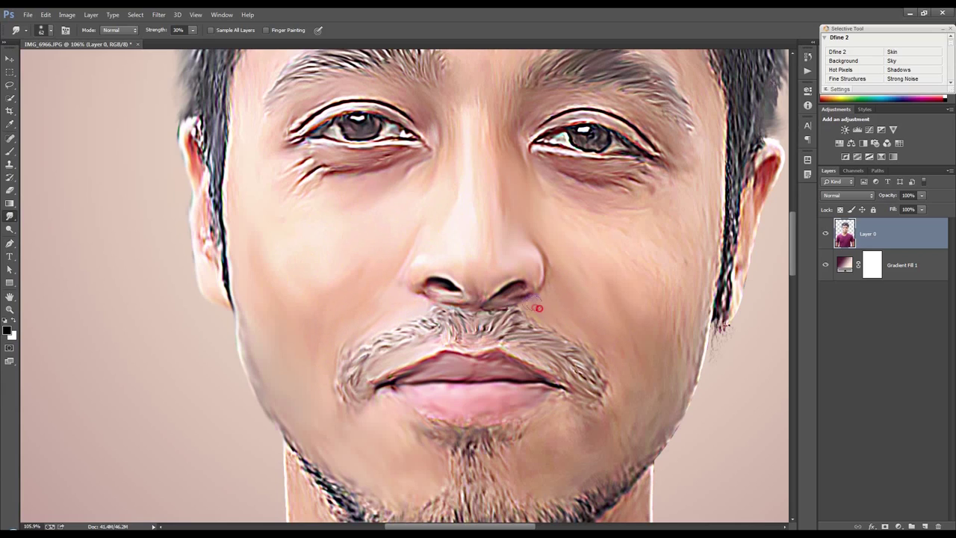
pyautogui.moveTo(564, 321); pyautogui.dragTo(603, 367)
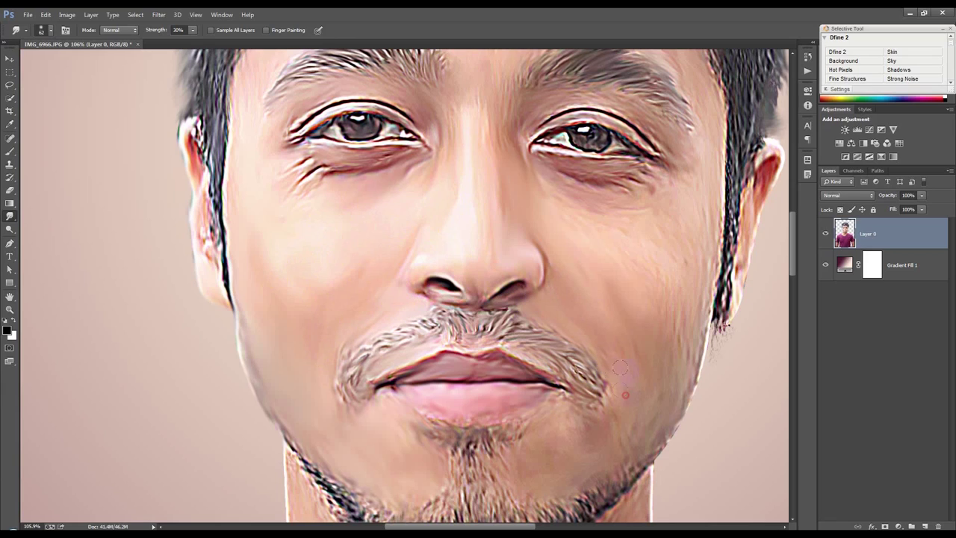
pyautogui.moveTo(658, 444)
pyautogui.mouseDown()
pyautogui.moveTo(694, 390)
pyautogui.moveTo(719, 309)
pyautogui.moveTo(722, 369)
pyautogui.moveTo(729, 351)
pyautogui.moveTo(725, 335)
pyautogui.moveTo(767, 207)
pyautogui.moveTo(752, 145)
pyautogui.mouseUp()
pyautogui.moveTo(691, 194)
pyautogui.mouseDown()
pyautogui.moveTo(692, 219)
pyautogui.moveTo(710, 239)
pyautogui.moveTo(698, 306)
pyautogui.moveTo(678, 341)
pyautogui.mouseUp()
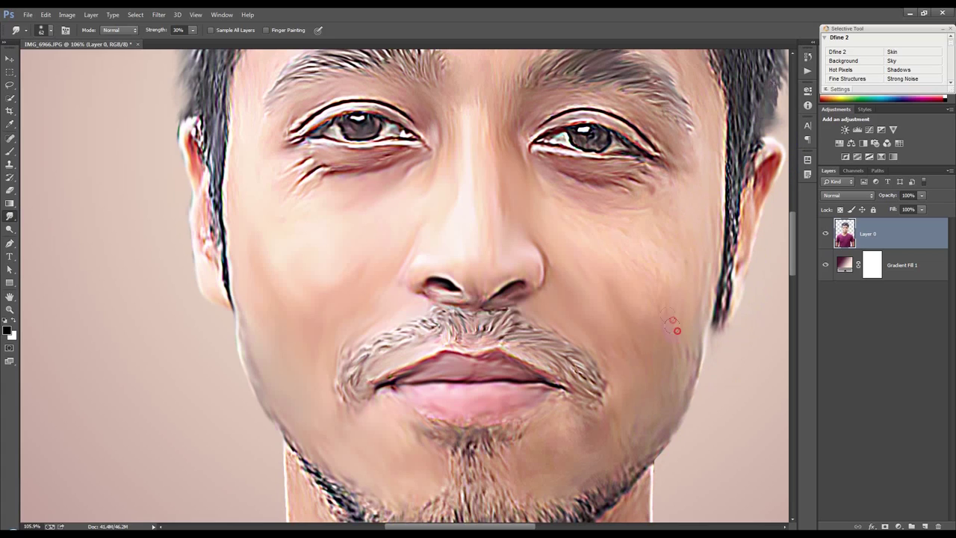
pyautogui.moveTo(611, 219)
pyautogui.mouseDown()
pyautogui.moveTo(593, 244)
pyautogui.moveTo(603, 272)
pyautogui.mouseUp()
# Smooth the under-eye wrinkles, temple, brow lines and the forehead between the brows
pyautogui.scroll(1, 660, 255)
pyautogui.scroll(2, 529, 235)
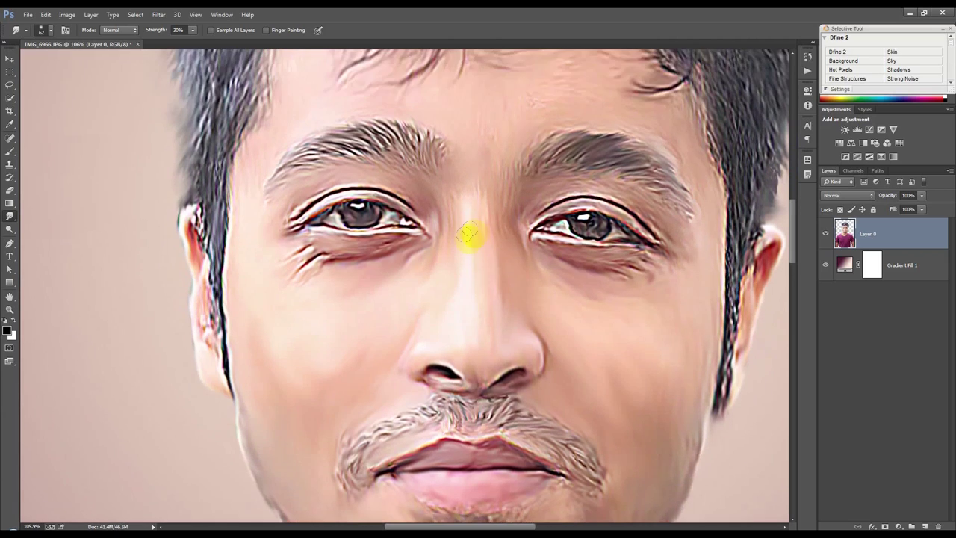
pyautogui.scroll(2, 469, 230)
pyautogui.moveTo(409, 206)
pyautogui.mouseDown()
pyautogui.moveTo(348, 209)
pyautogui.moveTo(267, 247)
pyautogui.moveTo(279, 304)
pyautogui.moveTo(298, 273)
pyautogui.moveTo(291, 322)
pyautogui.moveTo(273, 329)
pyautogui.mouseUp()
pyautogui.moveTo(336, 310)
pyautogui.mouseDown()
pyautogui.moveTo(320, 272)
pyautogui.moveTo(380, 273)
pyautogui.moveTo(331, 273)
pyautogui.moveTo(273, 291)
pyautogui.moveTo(254, 265)
pyautogui.mouseUp()
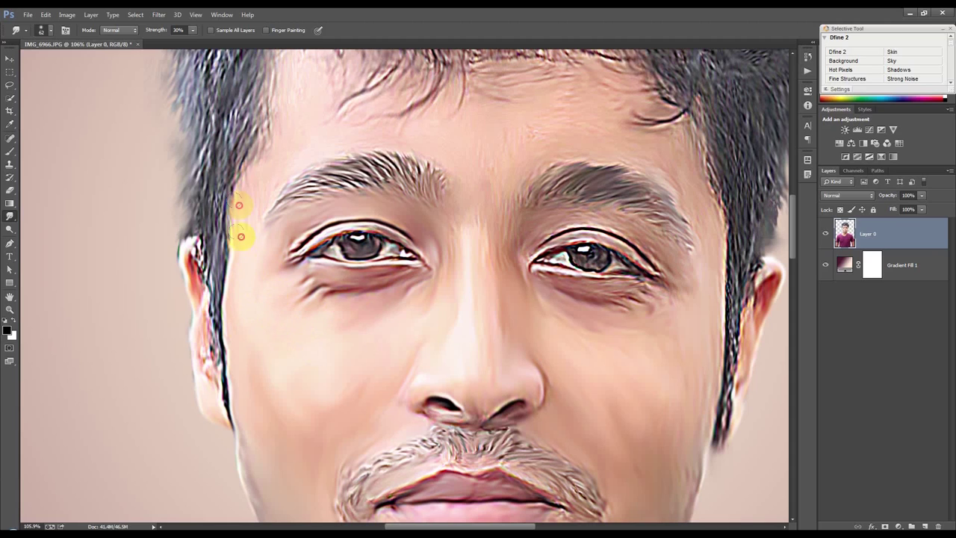
pyautogui.moveTo(281, 134); pyautogui.dragTo(285, 163)
pyautogui.scroll(3, 295, 165)
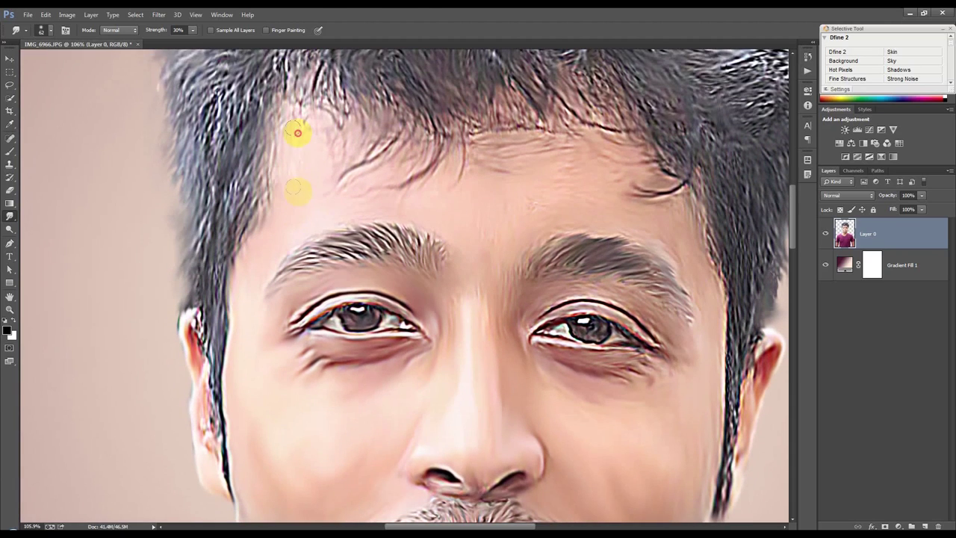
pyautogui.moveTo(335, 203)
pyautogui.mouseDown()
pyautogui.moveTo(440, 194)
pyautogui.moveTo(420, 195)
pyautogui.moveTo(468, 230)
pyautogui.moveTo(454, 290)
pyautogui.moveTo(508, 214)
pyautogui.moveTo(486, 196)
pyautogui.moveTo(560, 164)
pyautogui.moveTo(546, 204)
pyautogui.mouseUp()
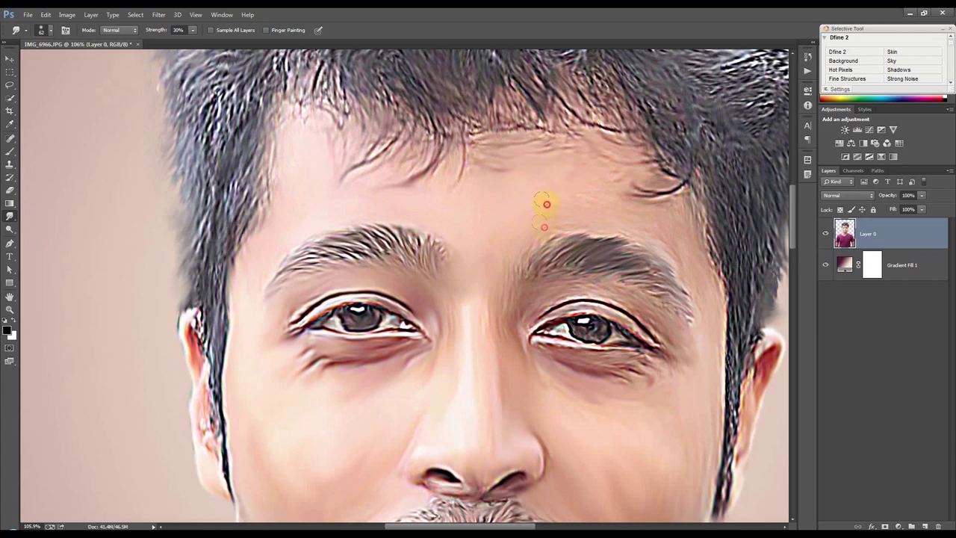
pyautogui.moveTo(629, 197)
pyautogui.mouseDown()
pyautogui.moveTo(674, 224)
pyautogui.moveTo(697, 299)
pyautogui.moveTo(723, 311)
pyautogui.mouseUp()
pyautogui.moveTo(665, 317)
pyautogui.mouseDown()
pyautogui.moveTo(640, 320)
pyautogui.moveTo(627, 299)
pyautogui.moveTo(557, 278)
pyautogui.moveTo(520, 303)
pyautogui.mouseUp()
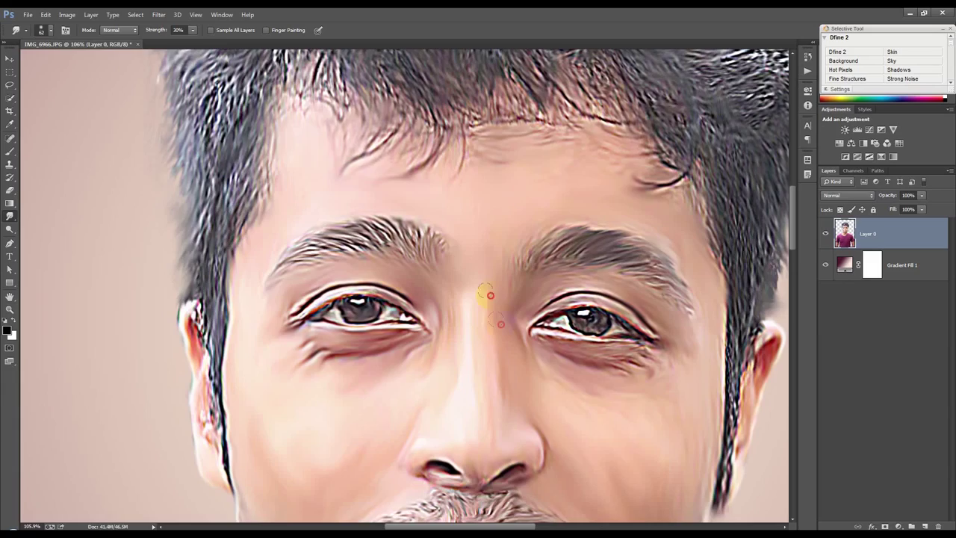
pyautogui.scroll(-5, 490, 295)
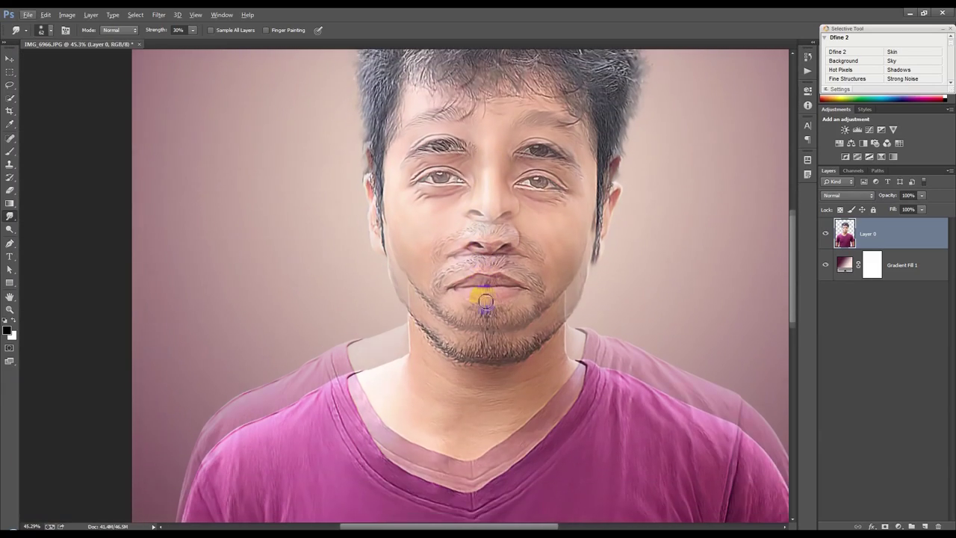
# Smudge the neck and collar edges, jawline and chin, then fit the portrait on screen
pyautogui.scroll(2, 487, 313)
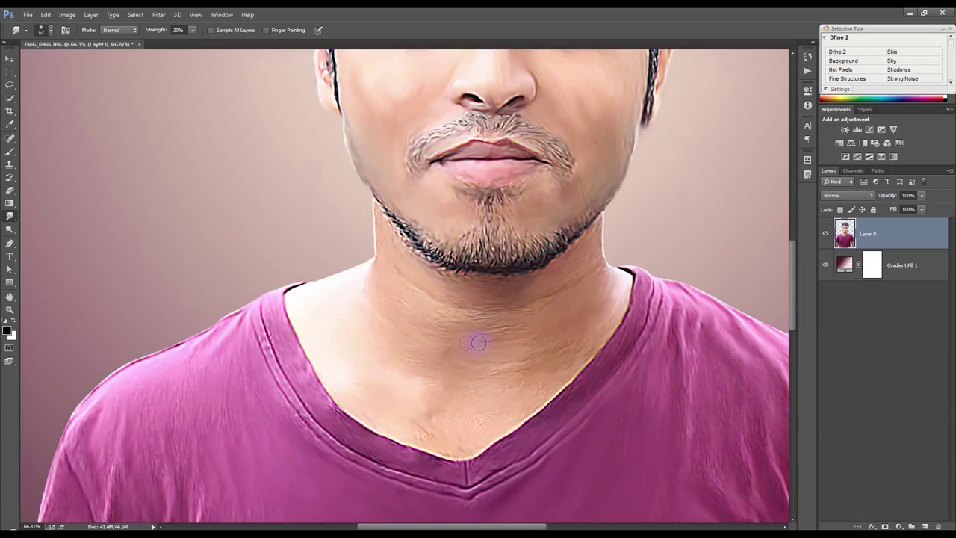
pyautogui.moveTo(386, 426)
pyautogui.mouseDown()
pyautogui.moveTo(330, 385)
pyautogui.moveTo(309, 324)
pyautogui.mouseUp()
pyautogui.moveTo(352, 363)
pyautogui.mouseDown()
pyautogui.moveTo(315, 277)
pyautogui.moveTo(366, 256)
pyautogui.moveTo(366, 199)
pyautogui.mouseUp()
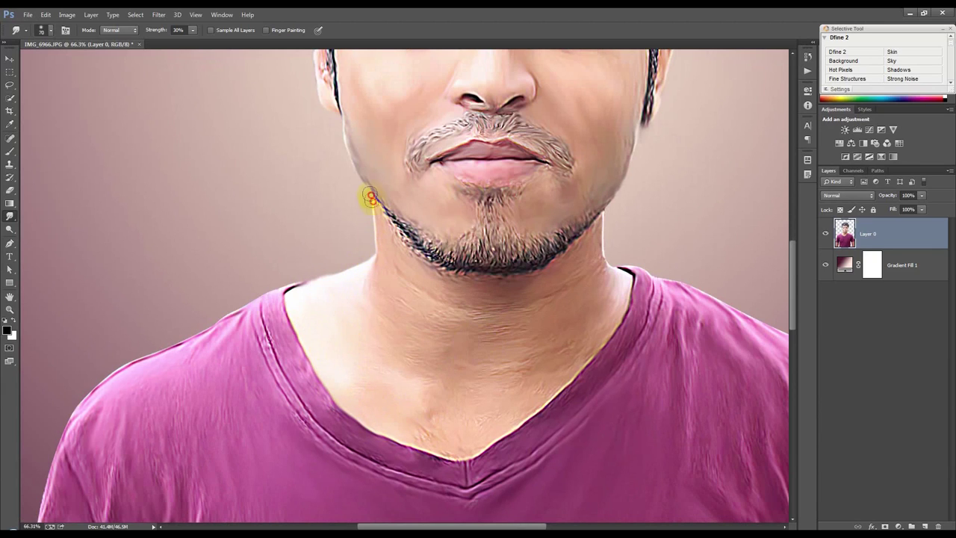
pyautogui.moveTo(605, 258)
pyautogui.mouseDown()
pyautogui.moveTo(605, 218)
pyautogui.moveTo(584, 253)
pyautogui.mouseUp()
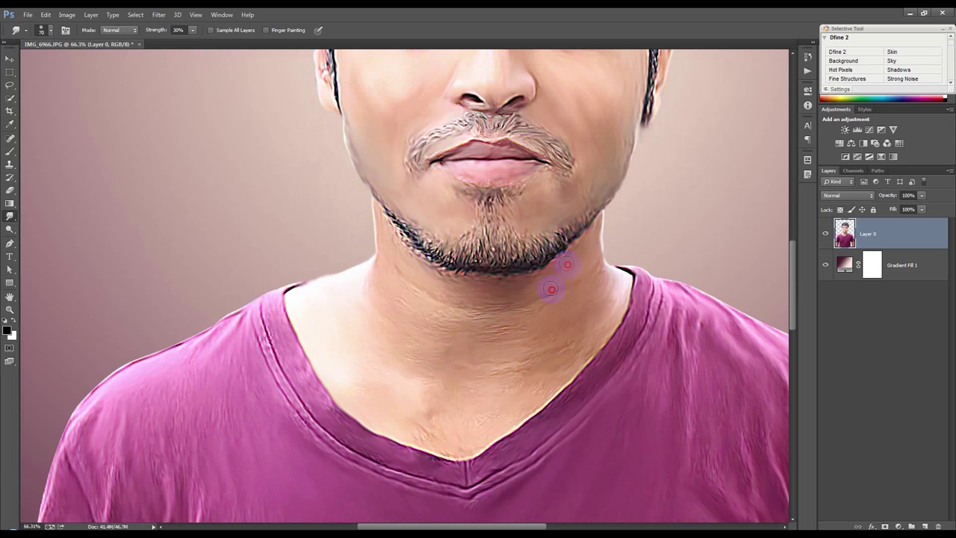
pyautogui.moveTo(592, 281)
pyautogui.mouseDown()
pyautogui.moveTo(615, 277)
pyautogui.moveTo(609, 340)
pyautogui.moveTo(594, 322)
pyautogui.moveTo(603, 336)
pyautogui.moveTo(563, 331)
pyautogui.moveTo(551, 382)
pyautogui.moveTo(566, 369)
pyautogui.moveTo(465, 443)
pyautogui.moveTo(423, 437)
pyautogui.moveTo(437, 415)
pyautogui.moveTo(421, 431)
pyautogui.moveTo(473, 420)
pyautogui.moveTo(498, 401)
pyautogui.moveTo(488, 395)
pyautogui.moveTo(448, 401)
pyautogui.moveTo(403, 371)
pyautogui.moveTo(347, 377)
pyautogui.moveTo(352, 306)
pyautogui.moveTo(369, 276)
pyautogui.moveTo(412, 362)
pyautogui.moveTo(397, 324)
pyautogui.moveTo(438, 314)
pyautogui.moveTo(431, 333)
pyautogui.moveTo(471, 368)
pyautogui.moveTo(512, 332)
pyautogui.moveTo(498, 364)
pyautogui.moveTo(517, 329)
pyautogui.moveTo(438, 294)
pyautogui.mouseUp()
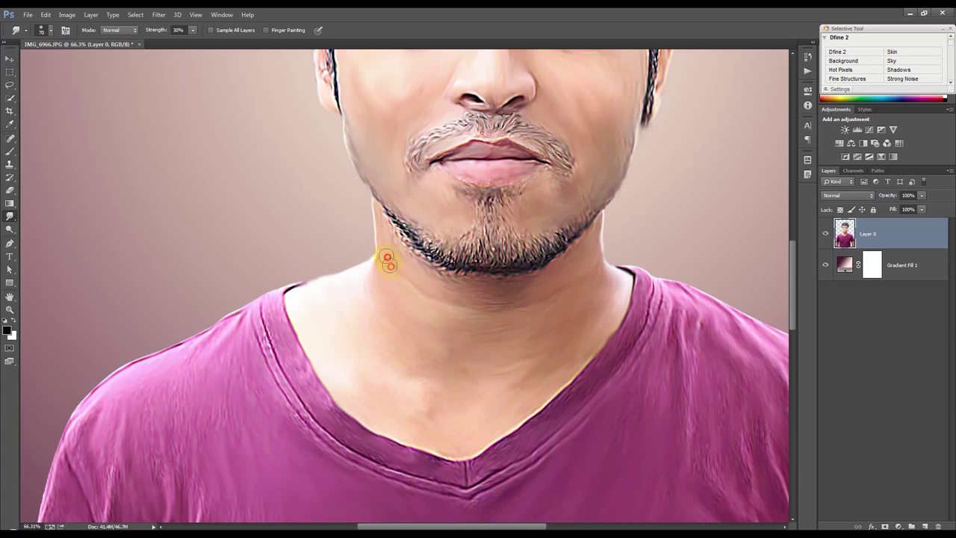
pyautogui.moveTo(394, 242)
pyautogui.mouseDown()
pyautogui.moveTo(460, 288)
pyautogui.moveTo(516, 277)
pyautogui.mouseUp()
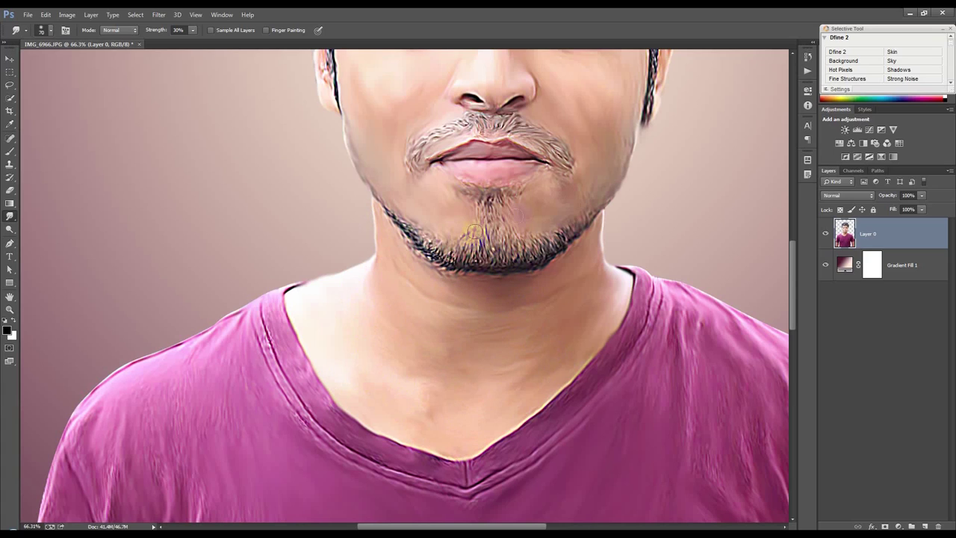
pyautogui.moveTo(549, 187); pyautogui.dragTo(548, 206)
pyautogui.hotkey('ctrl', '0')
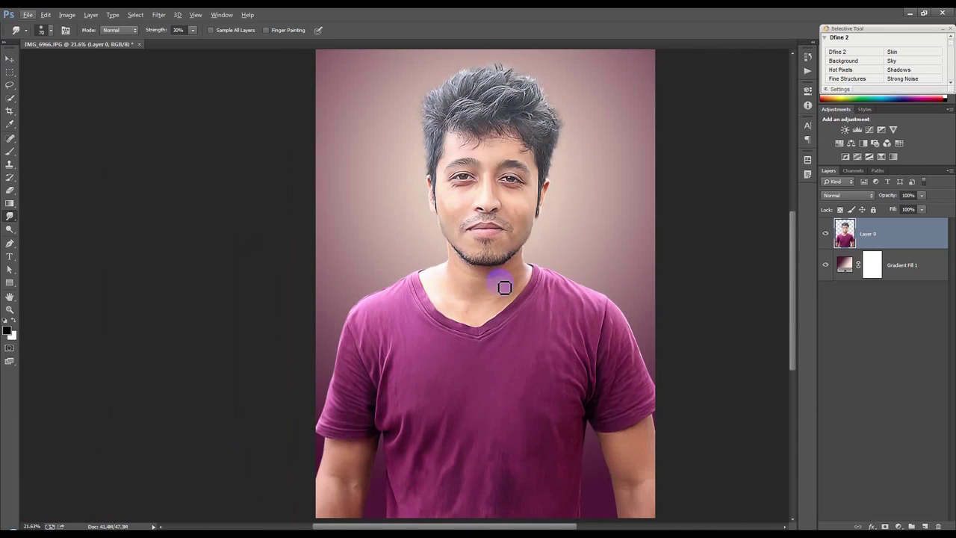
# Smudge down both arms with a 250 px brush
pyautogui.scroll(-1, 504, 287)
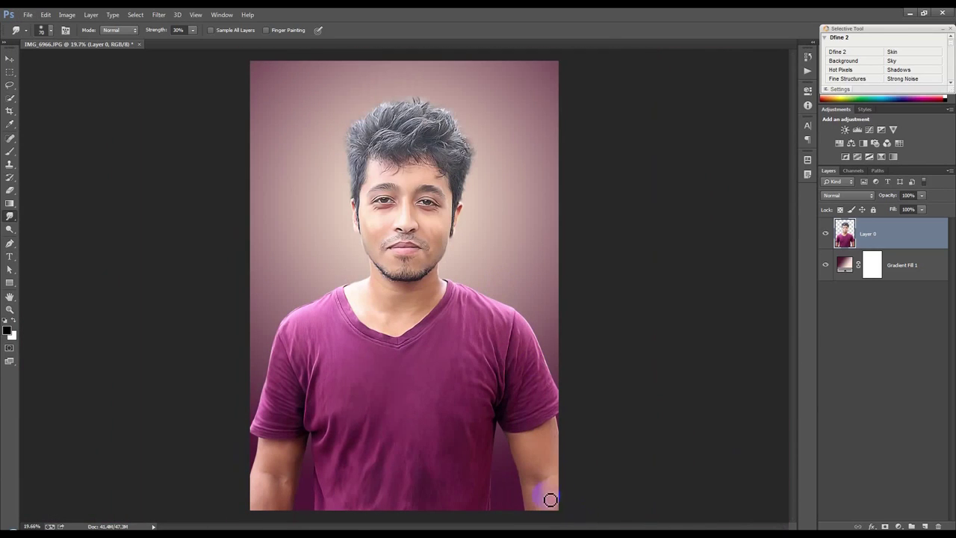
pyautogui.moveTo(522, 502)
pyautogui.mouseDown()
pyautogui.moveTo(507, 448)
pyautogui.moveTo(542, 494)
pyautogui.moveTo(541, 449)
pyautogui.mouseUp()
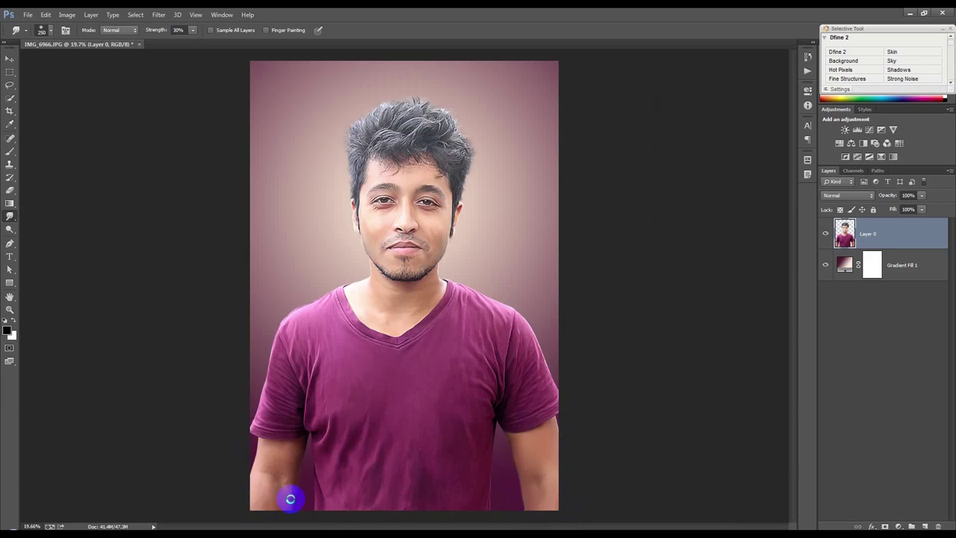
pyautogui.moveTo(290, 499)
pyautogui.mouseDown()
pyautogui.moveTo(284, 511)
pyautogui.moveTo(301, 441)
pyautogui.moveTo(283, 454)
pyautogui.moveTo(251, 441)
pyautogui.moveTo(246, 478)
pyautogui.moveTo(277, 480)
pyautogui.moveTo(284, 507)
pyautogui.moveTo(250, 516)
pyautogui.mouseUp()
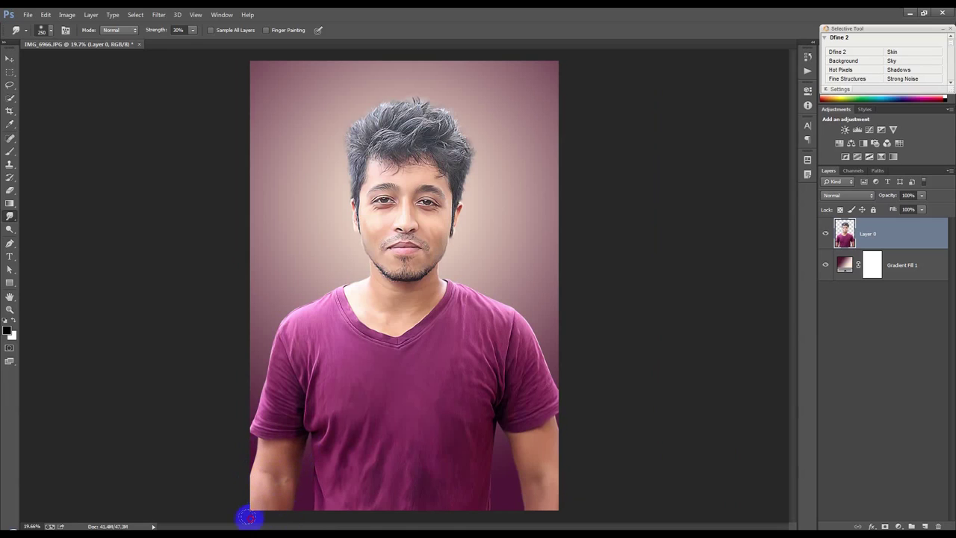
# Zoom in on the face around the forehead and eyes
pyautogui.click(384, 342)
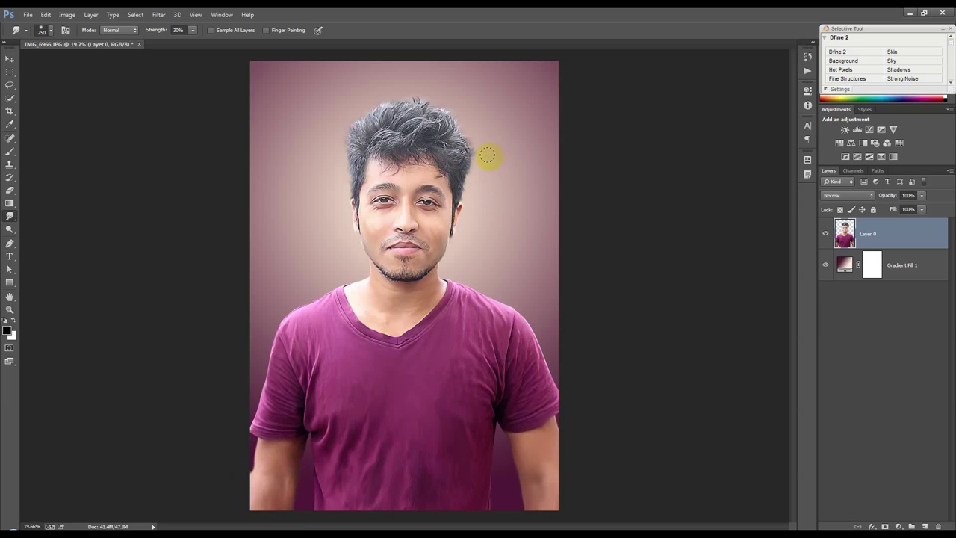
pyautogui.moveTo(395, 179); pyautogui.dragTo(396, 180)
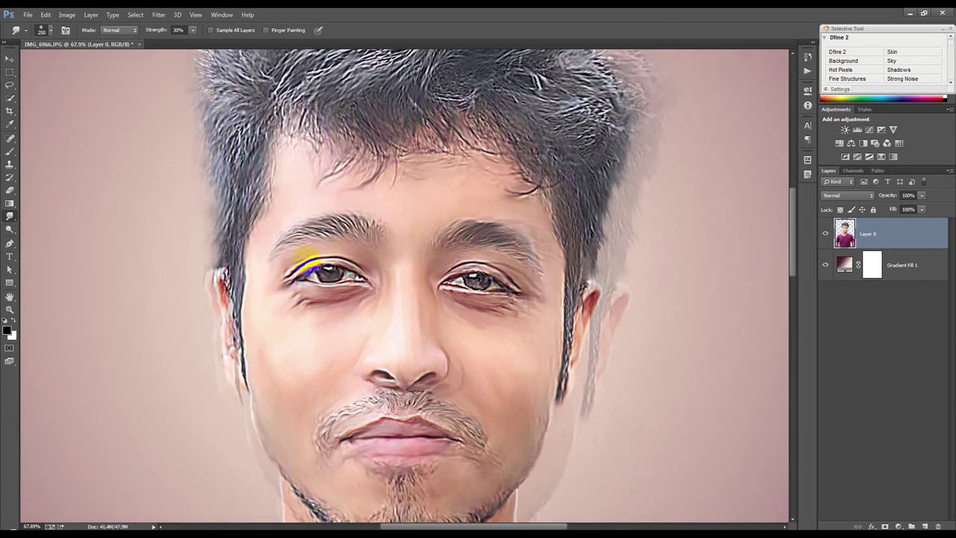
pyautogui.moveTo(302, 263); pyautogui.dragTo(308, 263)
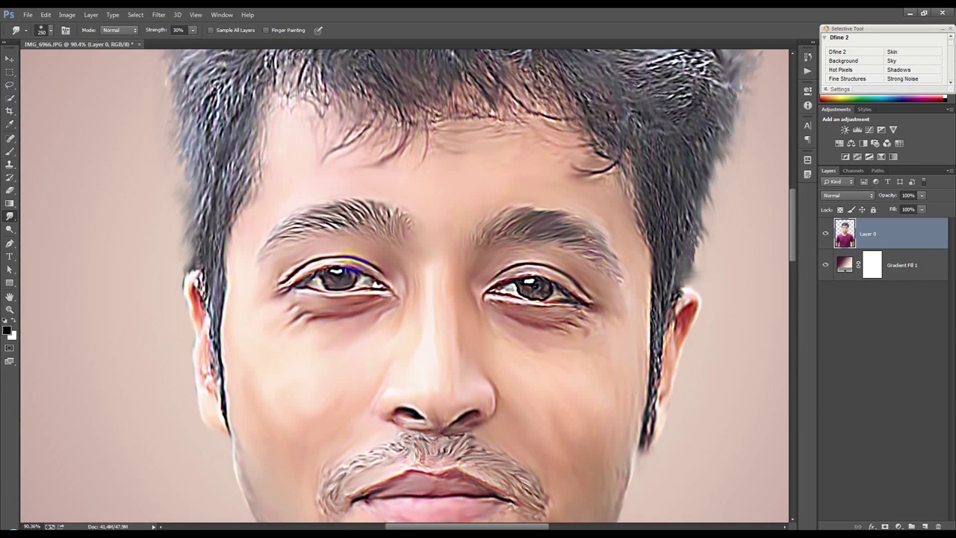
# Add a clipped Layer 1 and paint faint skin tone at 28% opacity on forehead and cheek
pyautogui.click(925, 526)
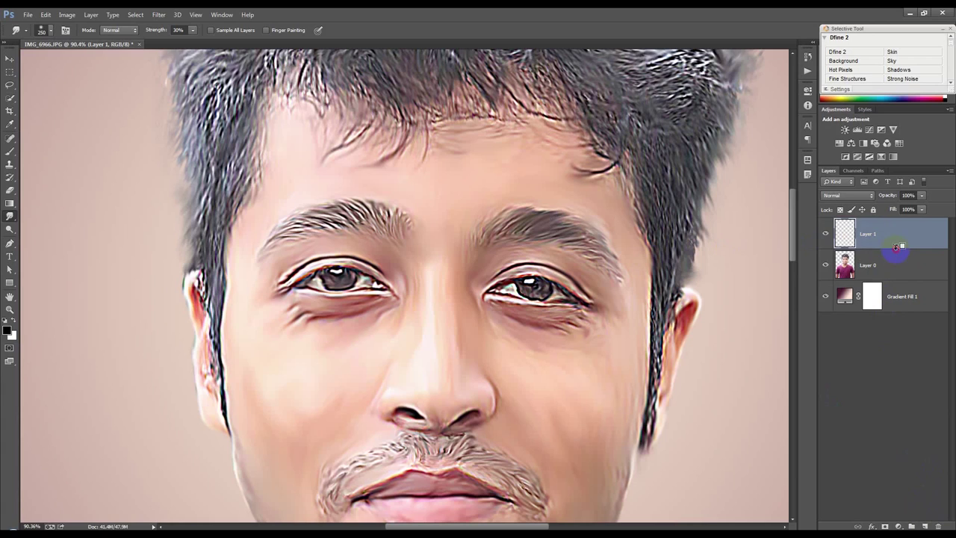
pyautogui.keyDown('alt'); pyautogui.click(896, 248); pyautogui.keyUp('alt')
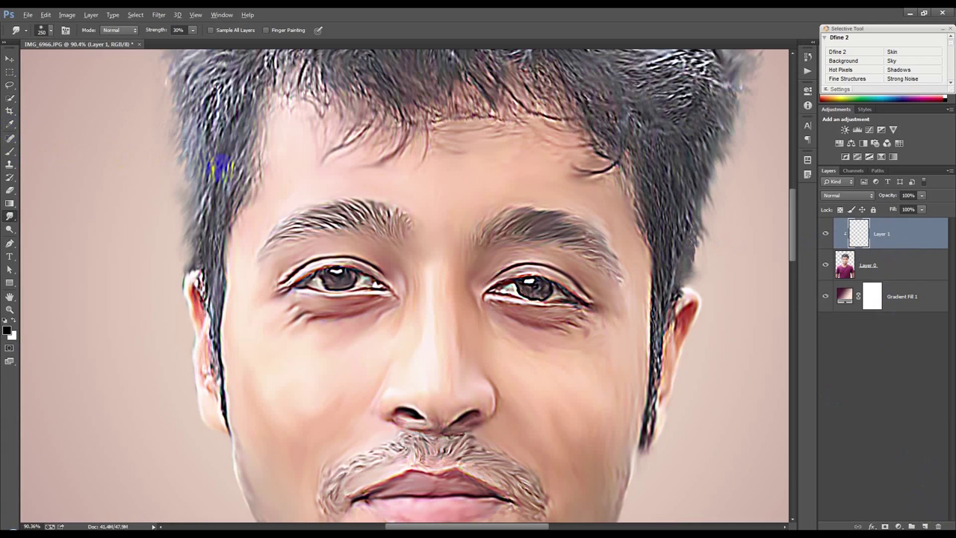
pyautogui.click(9, 151)
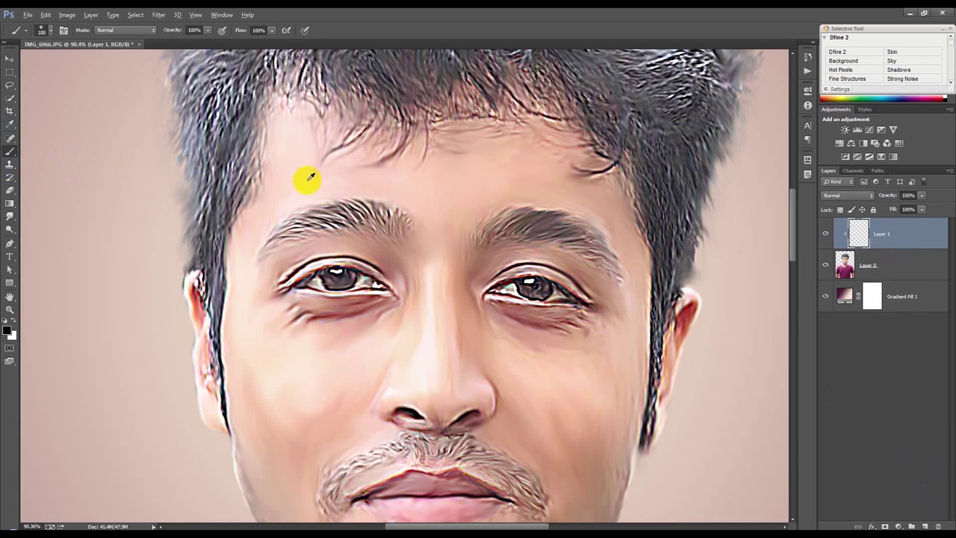
pyautogui.moveTo(288, 173); pyautogui.dragTo(208, 94)
pyautogui.click(209, 33)
pyautogui.click(277, 160)
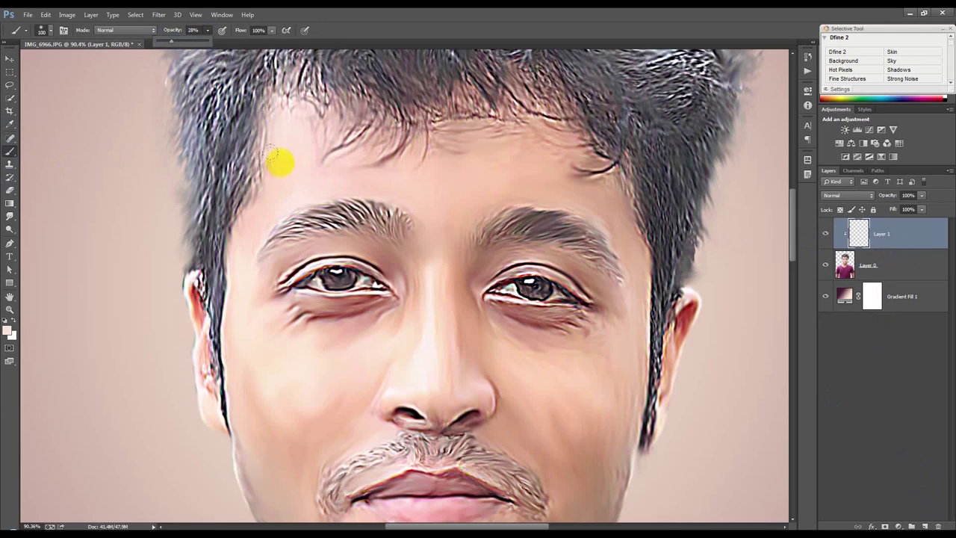
pyautogui.moveTo(291, 158)
pyautogui.mouseDown()
pyautogui.moveTo(309, 154)
pyautogui.moveTo(309, 143)
pyautogui.moveTo(350, 171)
pyautogui.moveTo(277, 182)
pyautogui.moveTo(241, 234)
pyautogui.moveTo(239, 264)
pyautogui.moveTo(254, 288)
pyautogui.moveTo(231, 254)
pyautogui.moveTo(251, 301)
pyautogui.mouseUp()
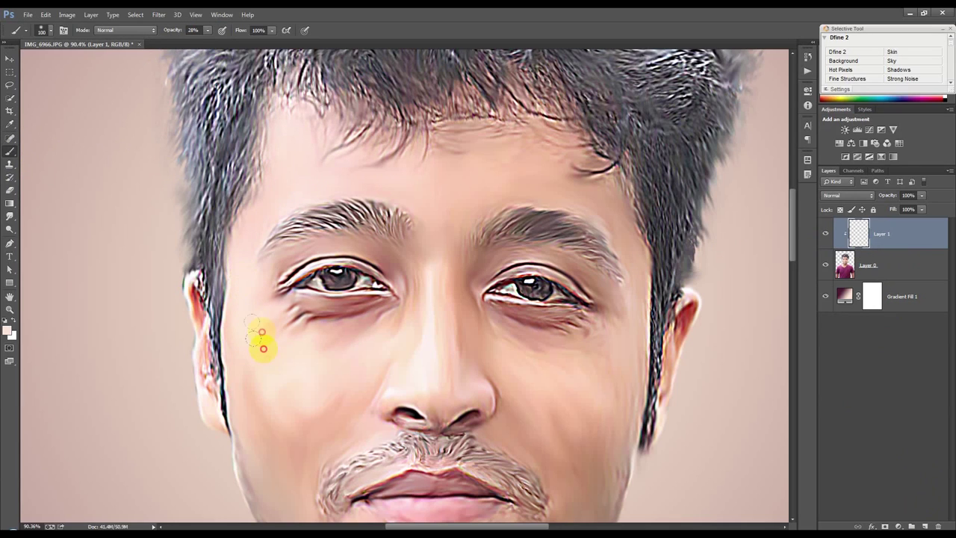
pyautogui.click(292, 368)
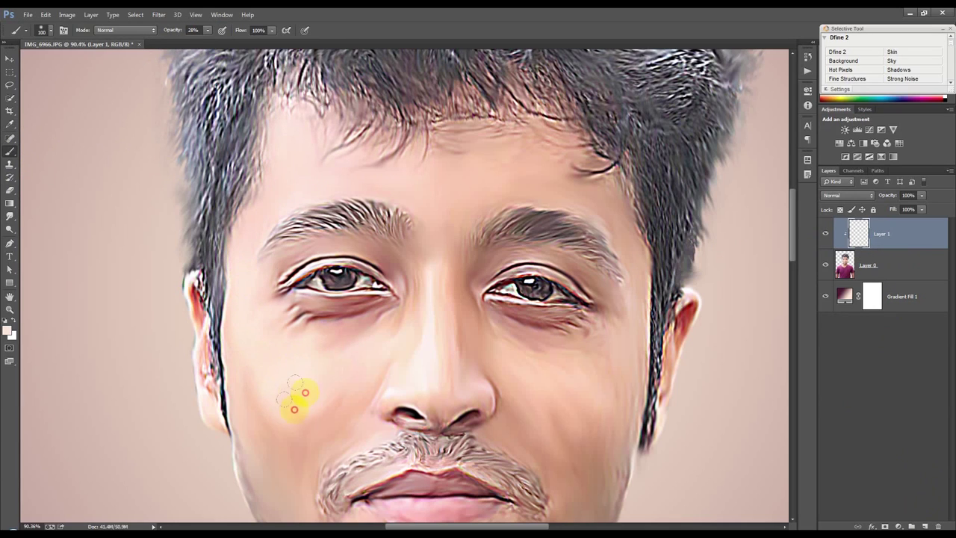
pyautogui.scroll(-2, 288, 365)
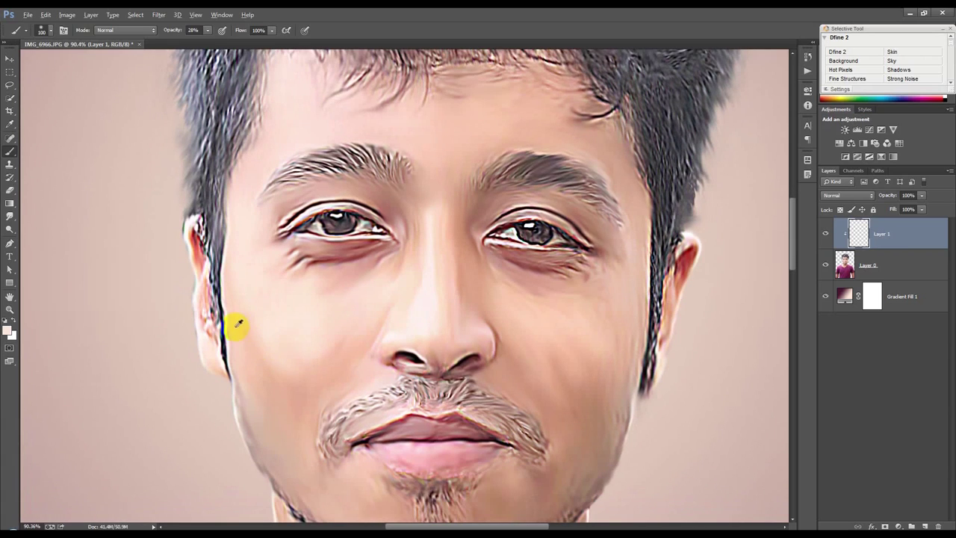
# Paint faint skin tone along the left cheek and jaw
pyautogui.click(256, 376)
pyautogui.moveTo(256, 376); pyautogui.dragTo(350, 341)
pyautogui.moveTo(305, 419)
pyautogui.mouseDown()
pyautogui.moveTo(292, 434)
pyautogui.moveTo(239, 348)
pyautogui.moveTo(278, 445)
pyautogui.mouseUp()
pyautogui.scroll(-1, 319, 418)
pyautogui.moveTo(423, 275)
pyautogui.mouseDown()
pyautogui.moveTo(434, 186)
pyautogui.moveTo(433, 294)
pyautogui.moveTo(414, 197)
pyautogui.mouseUp()
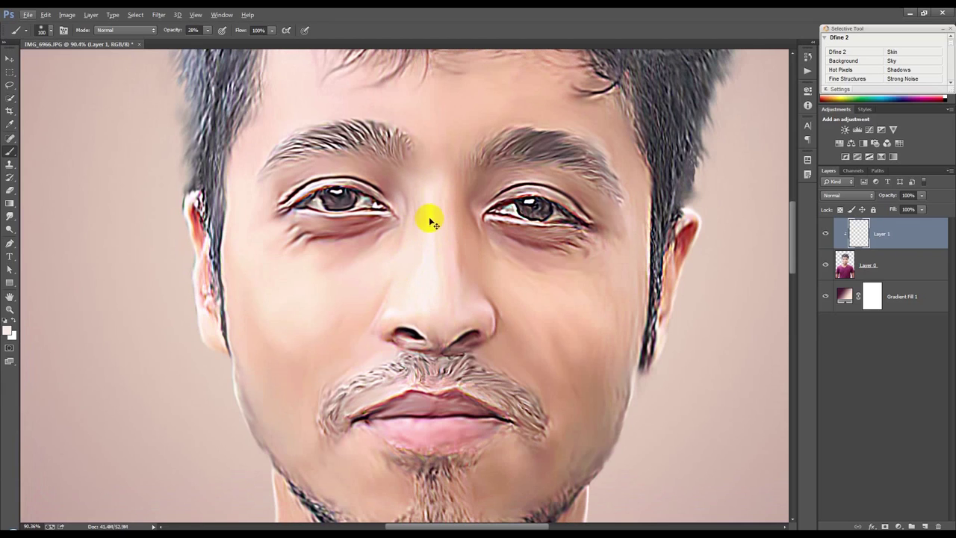
# Sample skin tones and paint both upper eyelids, under the right eye and right cheek
pyautogui.keyDown('alt'); pyautogui.click(424, 191); pyautogui.keyUp('alt')
pyautogui.keyDown('alt'); pyautogui.click(401, 192); pyautogui.keyUp('alt')
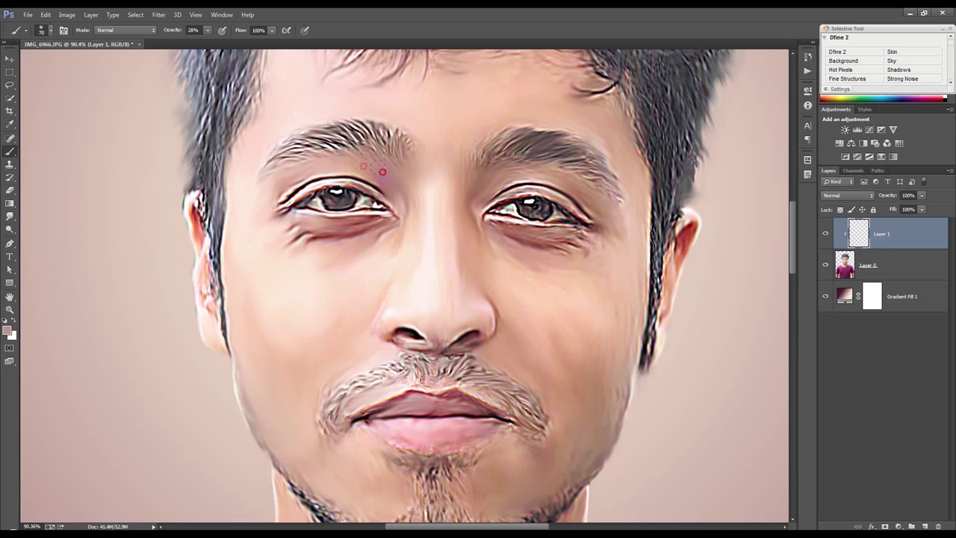
pyautogui.moveTo(277, 182)
pyautogui.mouseDown()
pyautogui.moveTo(363, 203)
pyautogui.moveTo(274, 192)
pyautogui.mouseUp()
pyautogui.keyDown('alt'); pyautogui.click(263, 198); pyautogui.keyUp('alt')
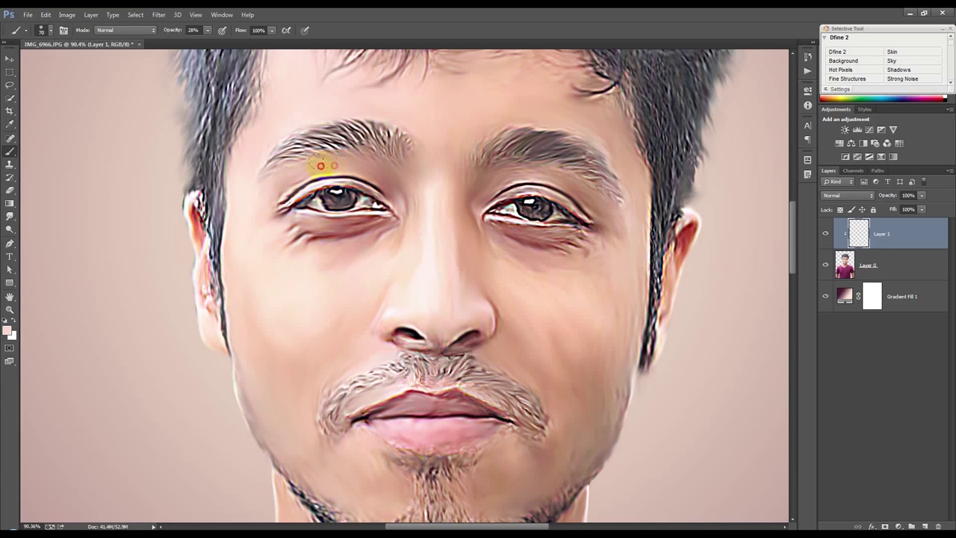
pyautogui.keyDown('alt'); pyautogui.click(490, 259); pyautogui.keyUp('alt')
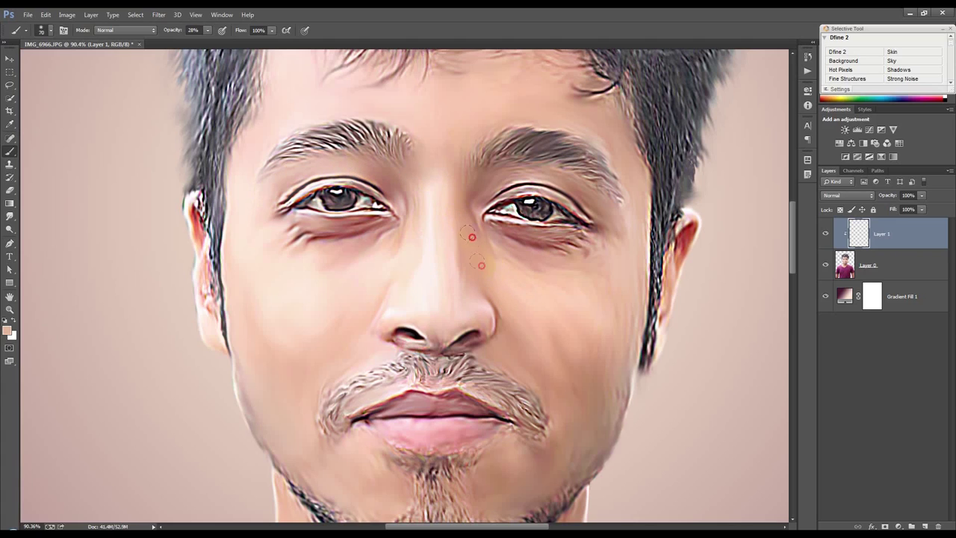
pyautogui.moveTo(523, 181)
pyautogui.mouseDown()
pyautogui.moveTo(488, 197)
pyautogui.moveTo(592, 203)
pyautogui.mouseUp()
pyautogui.moveTo(599, 281); pyautogui.dragTo(530, 278)
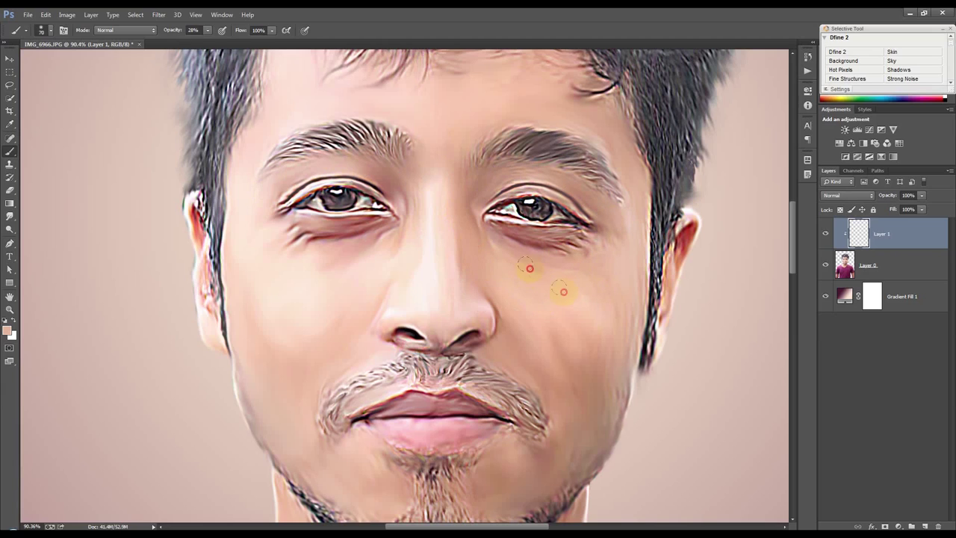
pyautogui.moveTo(552, 335); pyautogui.dragTo(610, 291)
pyautogui.moveTo(599, 420); pyautogui.dragTo(625, 405)
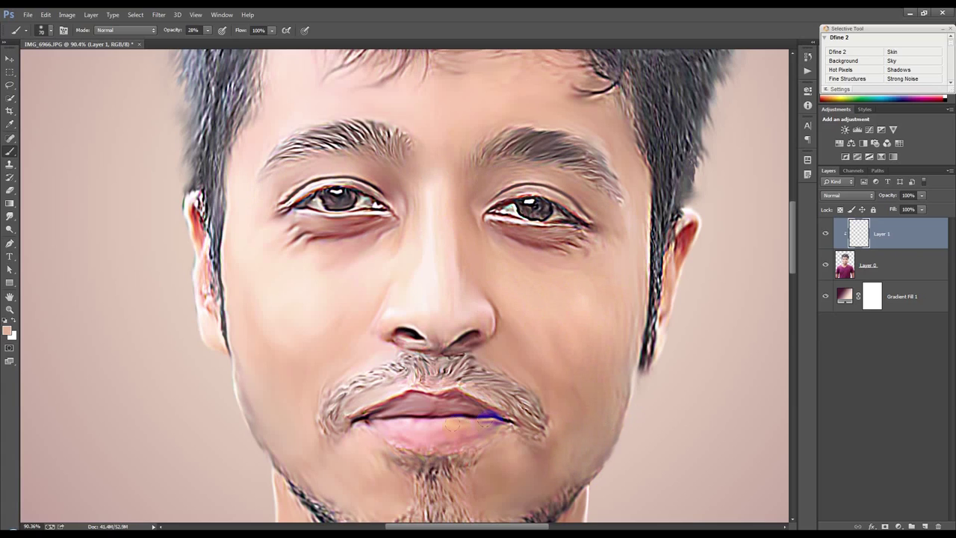
# Brush pink over the lips, undo the stroke, and zoom back out
pyautogui.moveTo(460, 434)
pyautogui.mouseDown()
pyautogui.moveTo(401, 426)
pyautogui.moveTo(459, 426)
pyautogui.moveTo(472, 407)
pyautogui.moveTo(399, 398)
pyautogui.mouseUp()
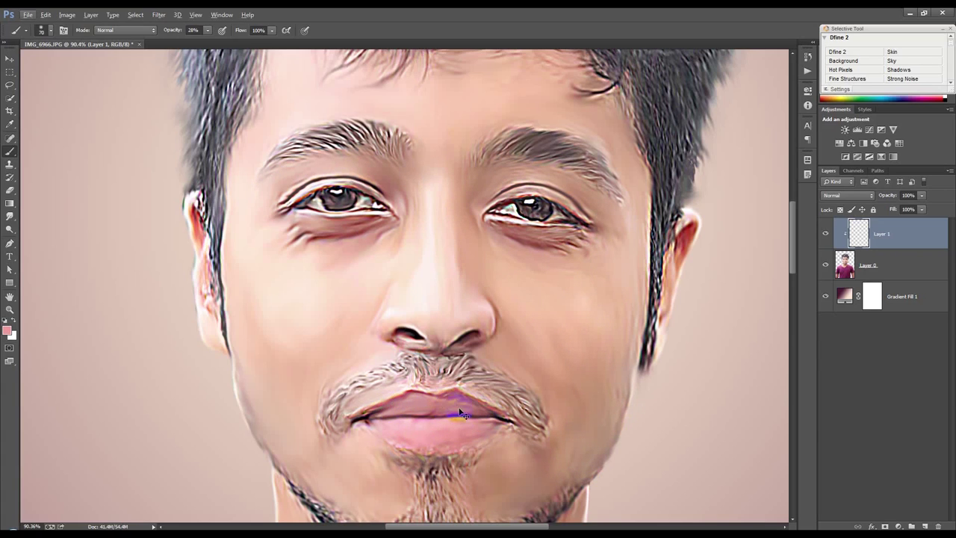
pyautogui.hotkey('ctrl', 'z')
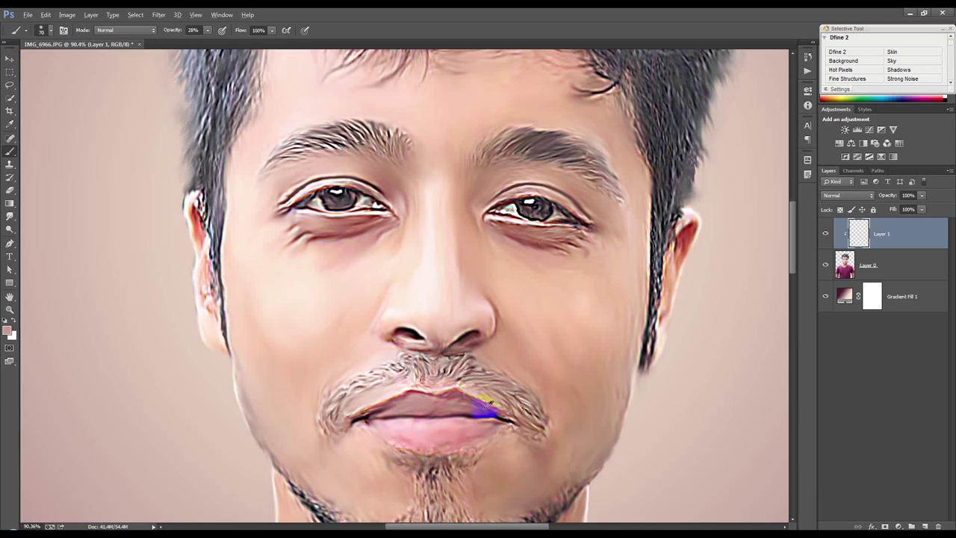
pyautogui.scroll(-2, 486, 377)
pyautogui.scroll(-1, 482, 344)
pyautogui.click(416, 305)
pyautogui.scroll(1, 416, 306)
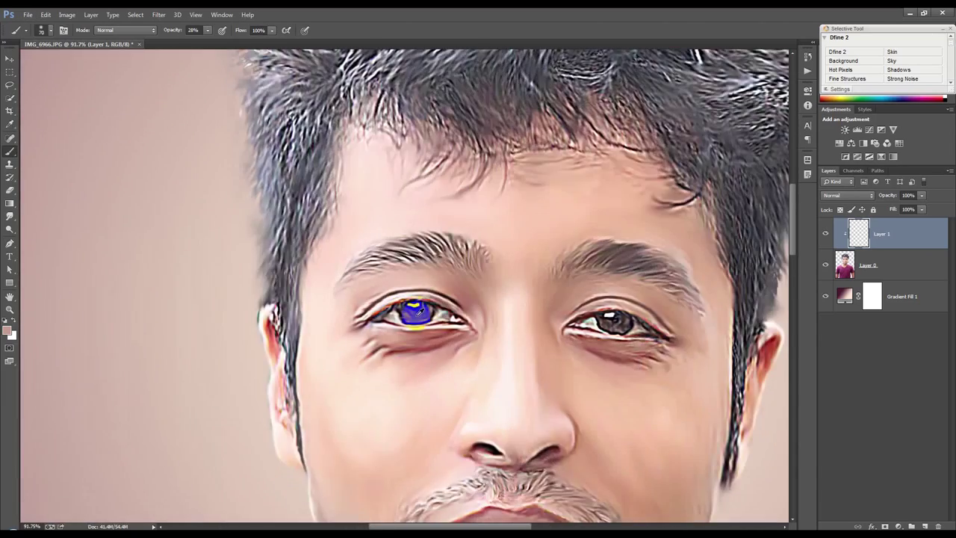
pyautogui.scroll(1, 418, 308)
pyautogui.hotkey('ctrl', 'z')
pyautogui.moveTo(611, 323); pyautogui.dragTo(672, 325)
pyautogui.scroll(-1, 655, 319)
pyautogui.scroll(-2, 655, 320)
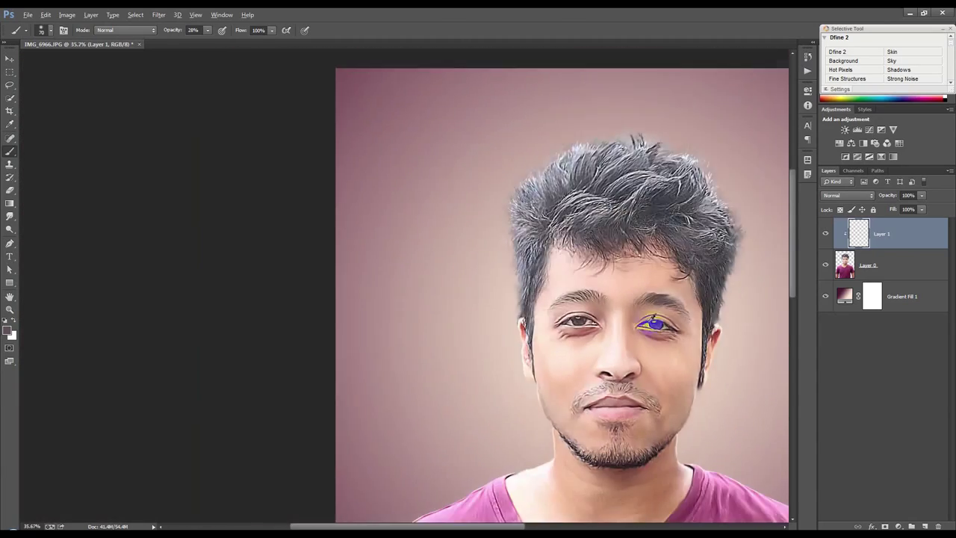
pyautogui.scroll(-1, 634, 324)
pyautogui.scroll(1, 433, 426)
pyautogui.scroll(-1, 423, 402)
pyautogui.scroll(1, 300, 218)
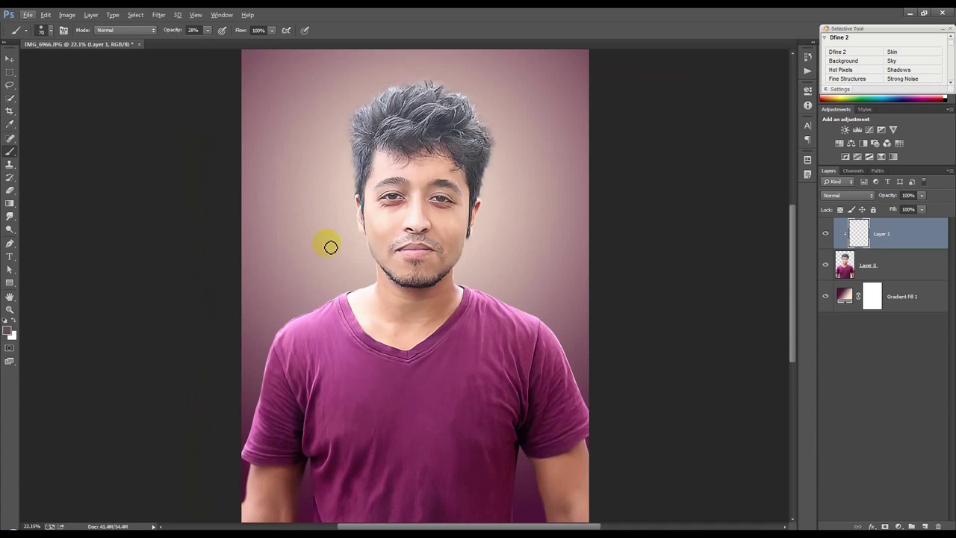
# Merge Layer 1 down into the portrait layer with Ctrl+E
pyautogui.click(166, 15)
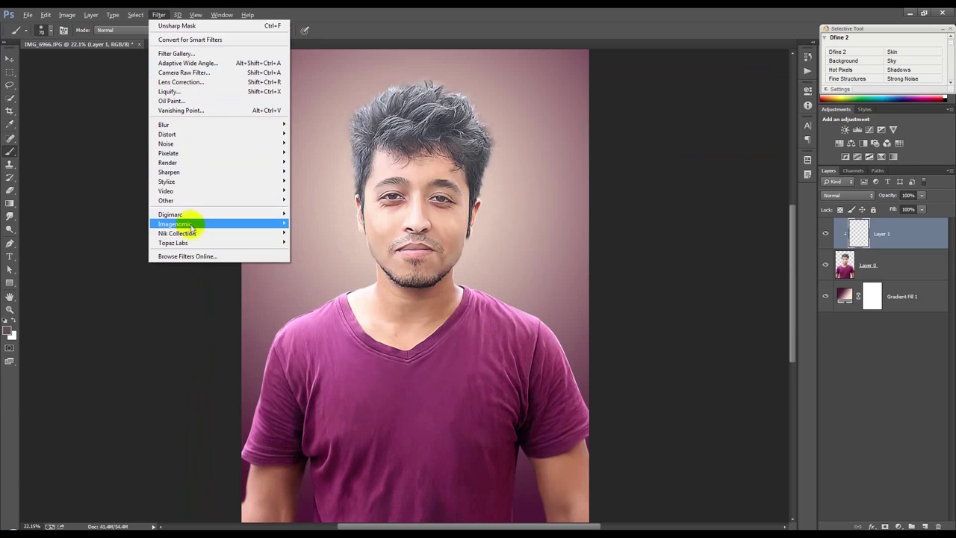
pyautogui.moveTo(177, 223)
pyautogui.click(308, 232)
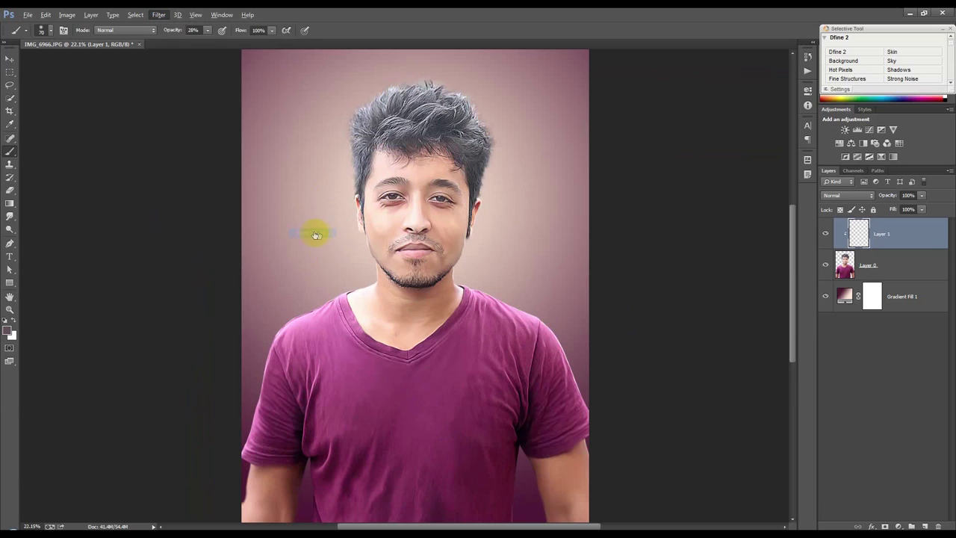
pyautogui.click(893, 62)
pyautogui.hotkey('ctrl', 'e')
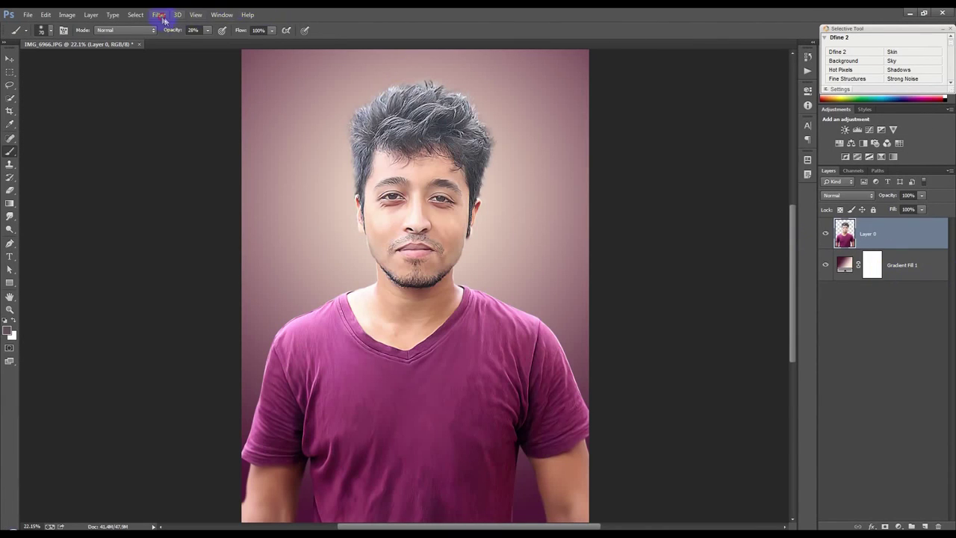
# Apply Imagenomic Portraiture at the Smoothing: High preset and zoom into the face
pyautogui.click(159, 15)
pyautogui.click(311, 232)
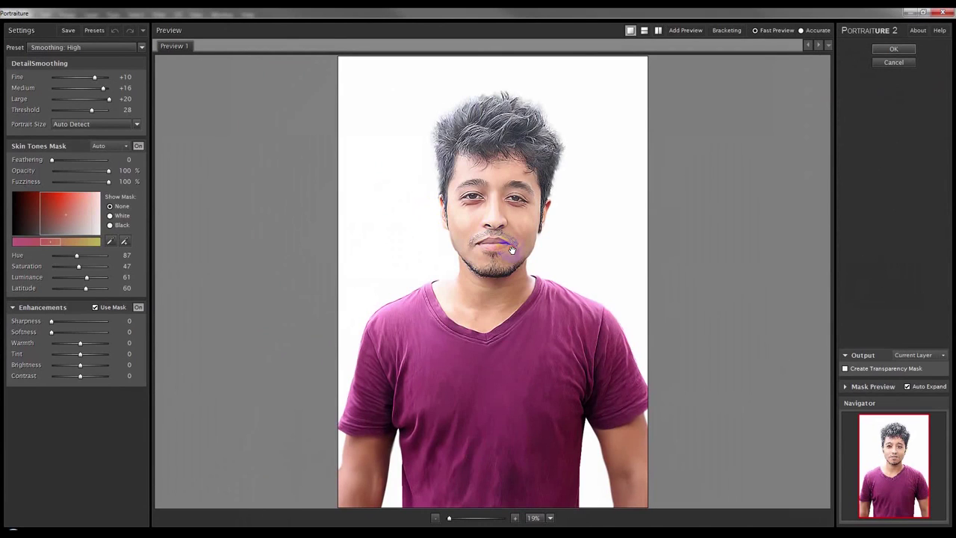
pyautogui.click(893, 49)
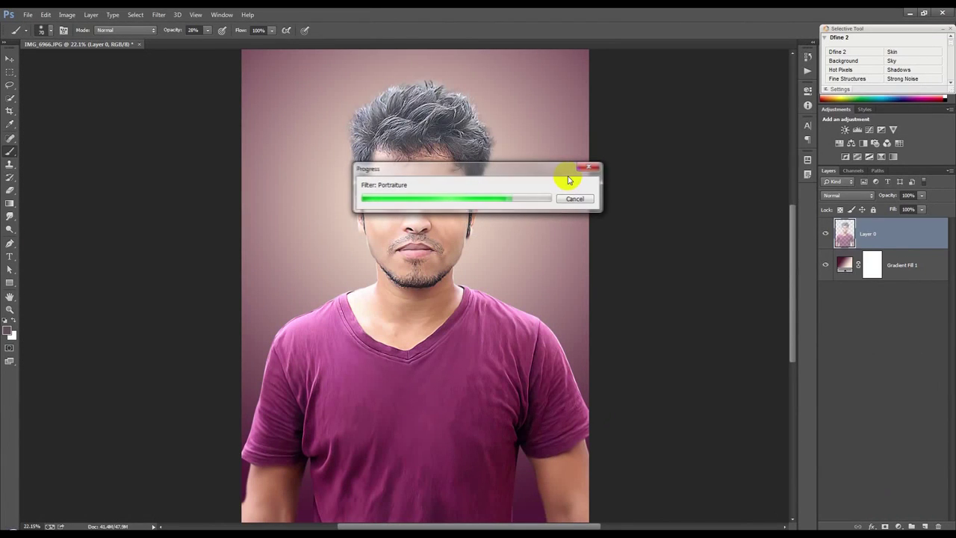
pyautogui.scroll(3, 416, 224)
pyautogui.scroll(3, 416, 221)
pyautogui.scroll(2, 456, 209)
pyautogui.moveTo(472, 203); pyautogui.dragTo(457, 250)
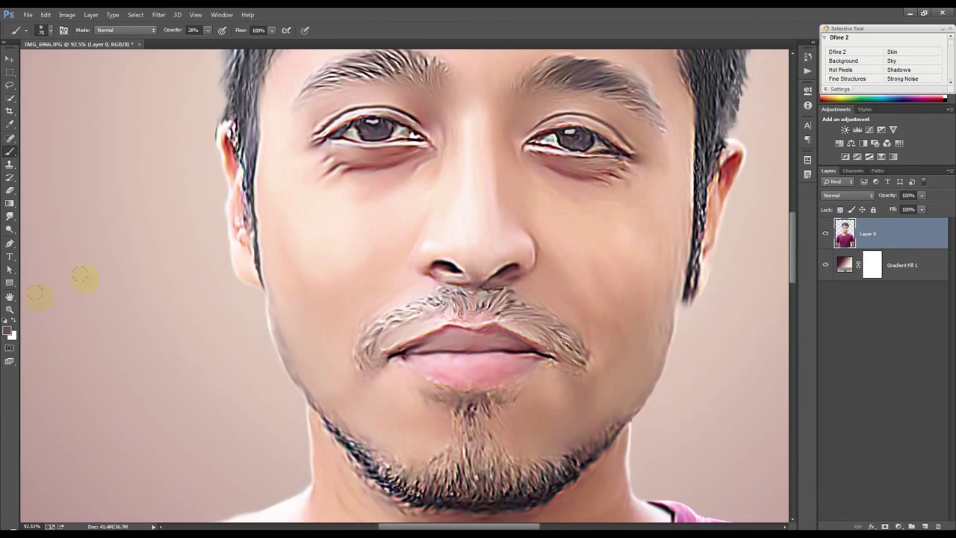
# Saturate the lower lip with the Sponge tool at 16% flow
pyautogui.click(11, 217)
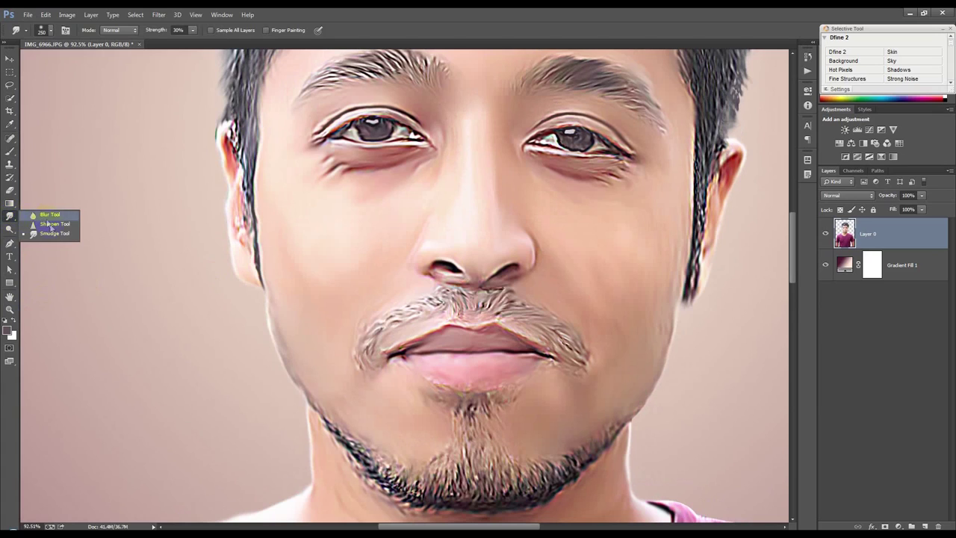
pyautogui.click(11, 243)
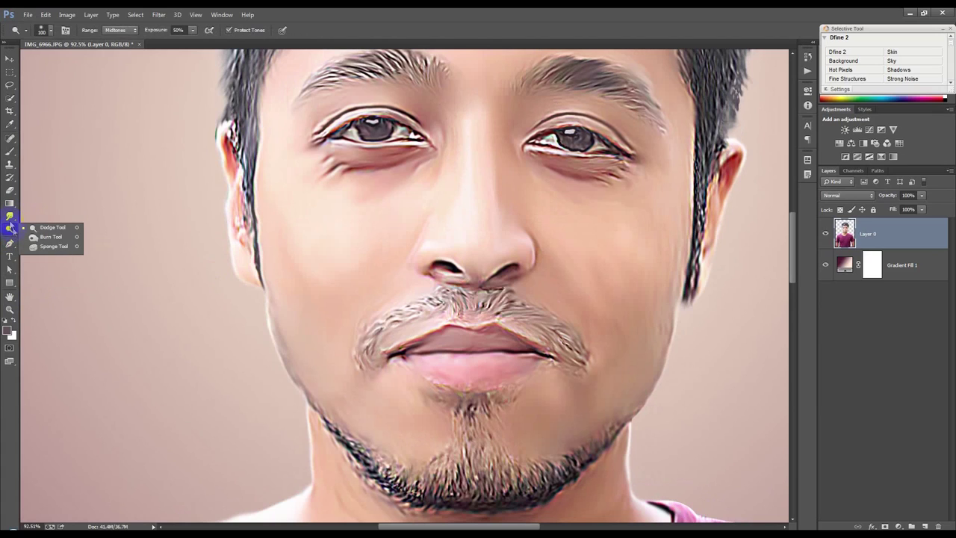
pyautogui.click(9, 217)
pyautogui.click(52, 233)
pyautogui.click(52, 246)
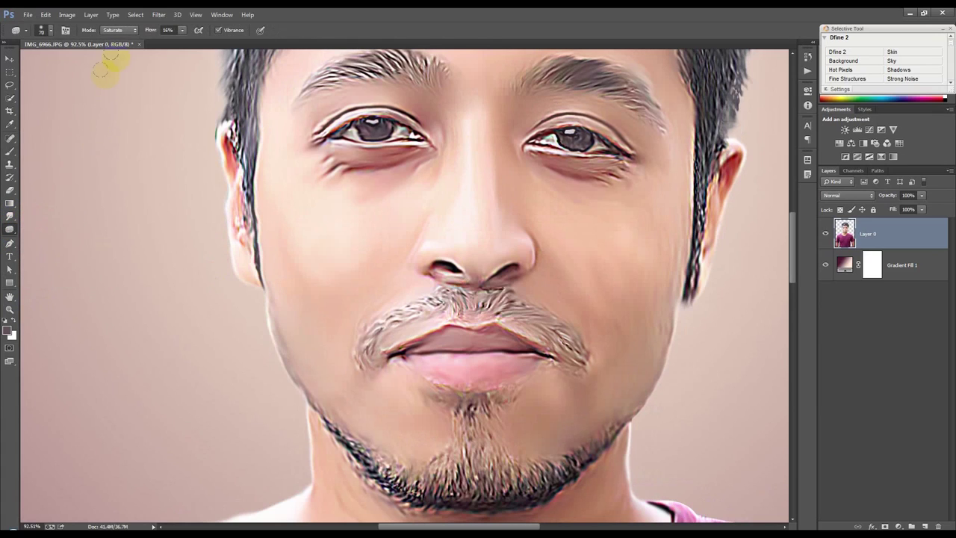
pyautogui.moveTo(508, 357)
pyautogui.mouseDown()
pyautogui.moveTo(453, 367)
pyautogui.moveTo(434, 355)
pyautogui.mouseUp()
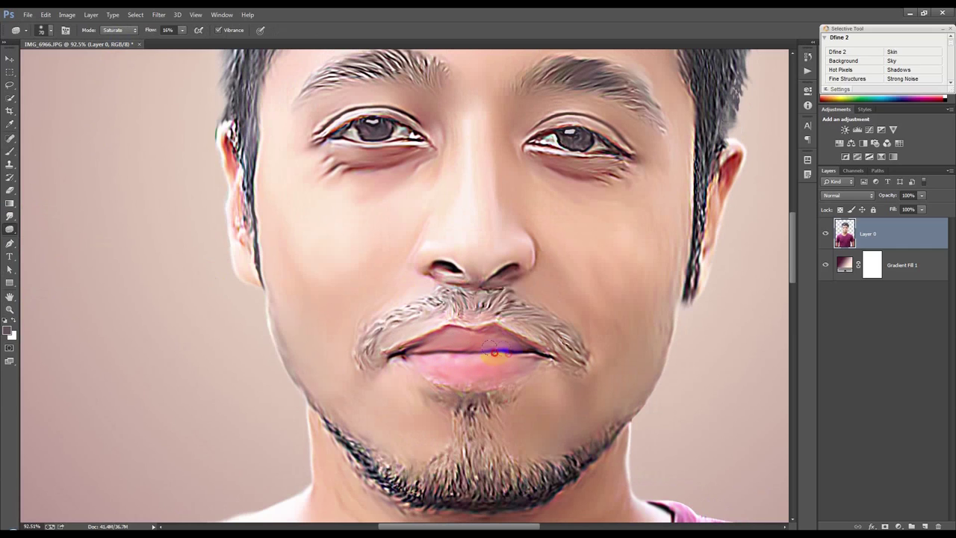
# Zoom out and add a layer mask to Layer 0
pyautogui.hotkey('ctrl', '-')
pyautogui.hotkey('ctrl', '-')
pyautogui.hotkey('ctrl', '-')
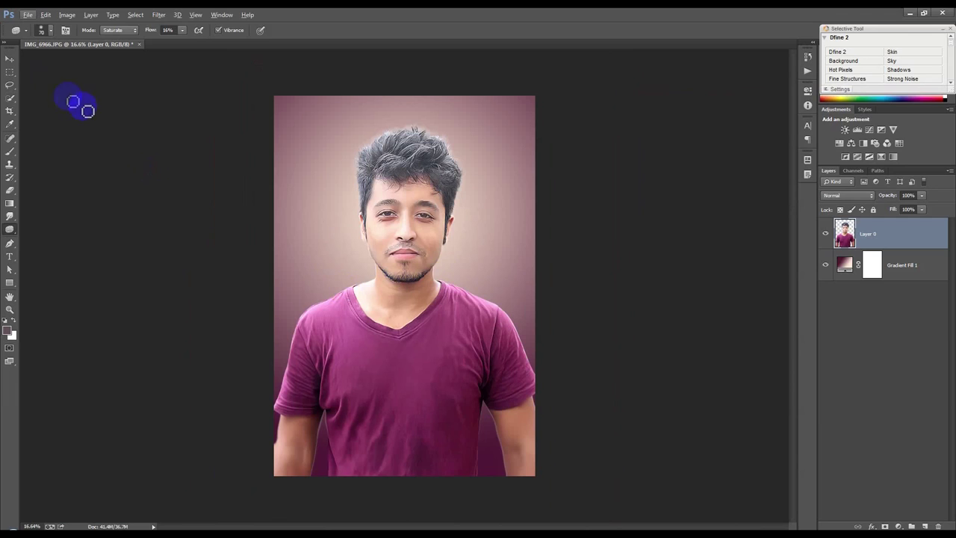
pyautogui.click(10, 58)
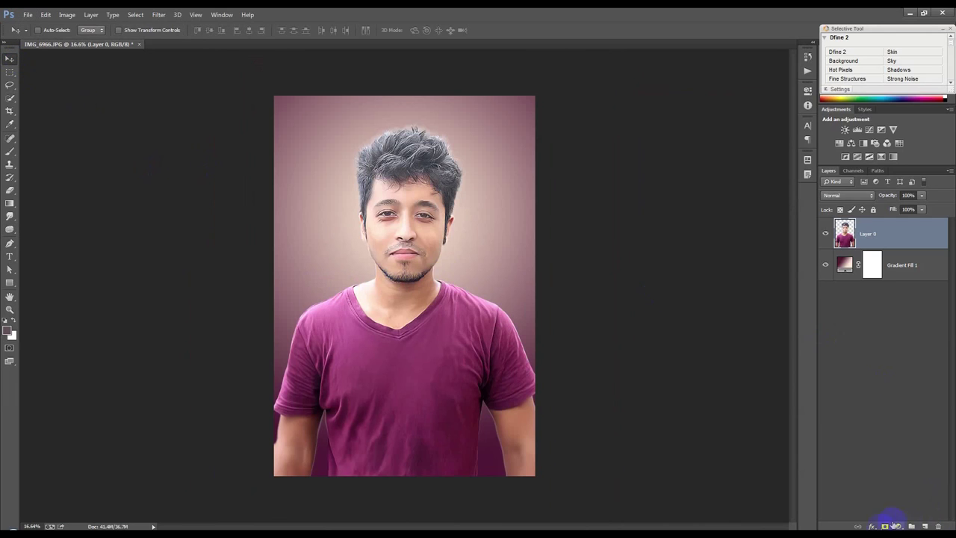
pyautogui.click(884, 526)
# Set up the 386 textured brush at 100% opacity and 111 px
pyautogui.click(9, 151)
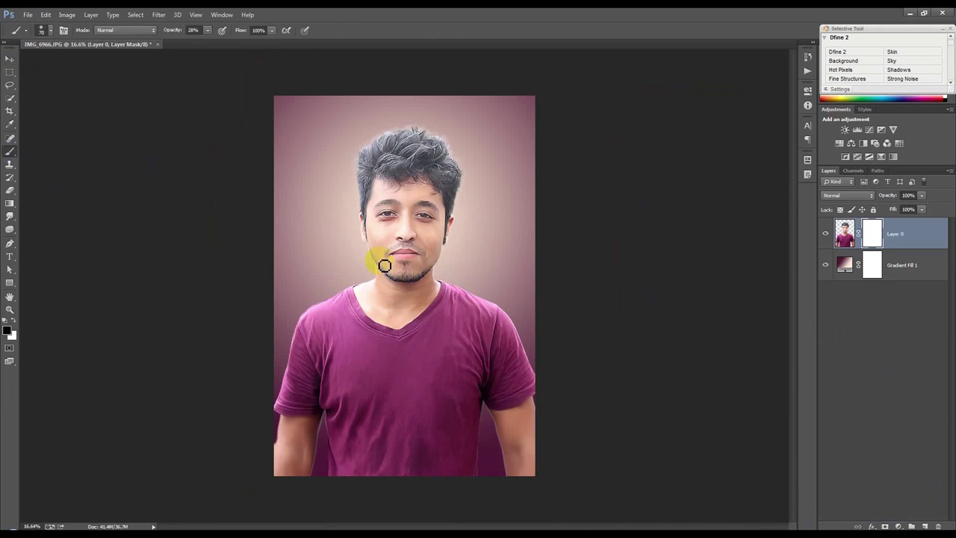
pyautogui.rightClick(384, 262)
pyautogui.click(499, 441)
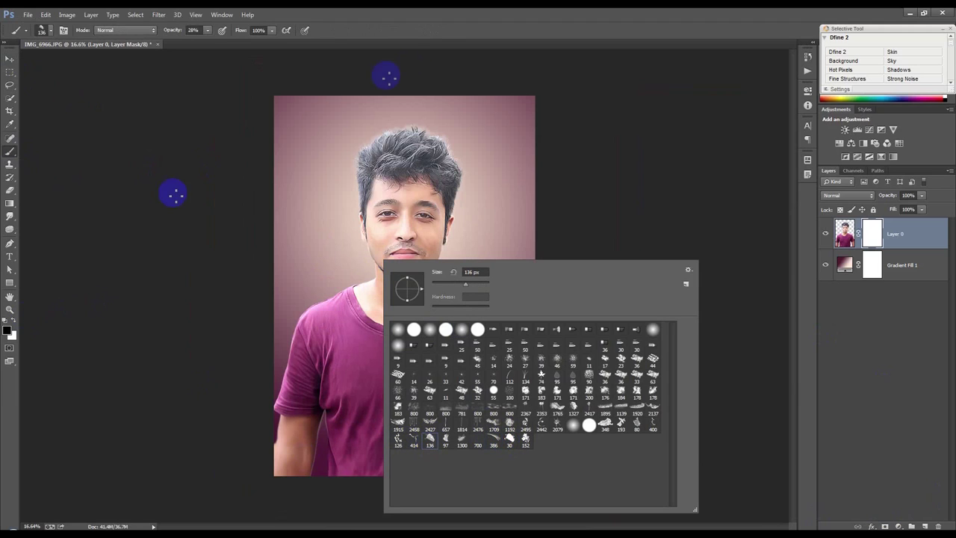
pyautogui.click(424, 25)
pyautogui.moveTo(171, 31); pyautogui.dragTo(421, 39)
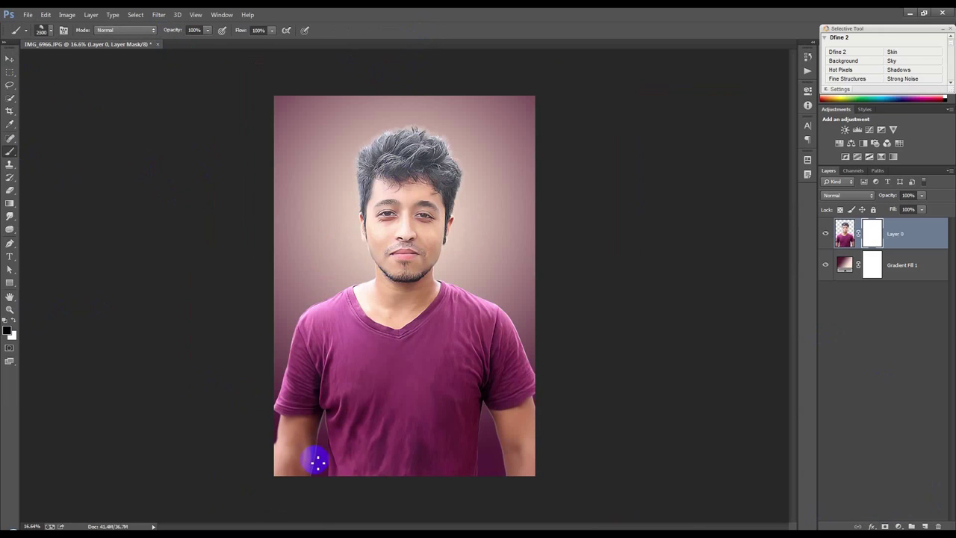
pyautogui.rightClick(375, 396)
pyautogui.moveTo(457, 302); pyautogui.dragTo(452, 224)
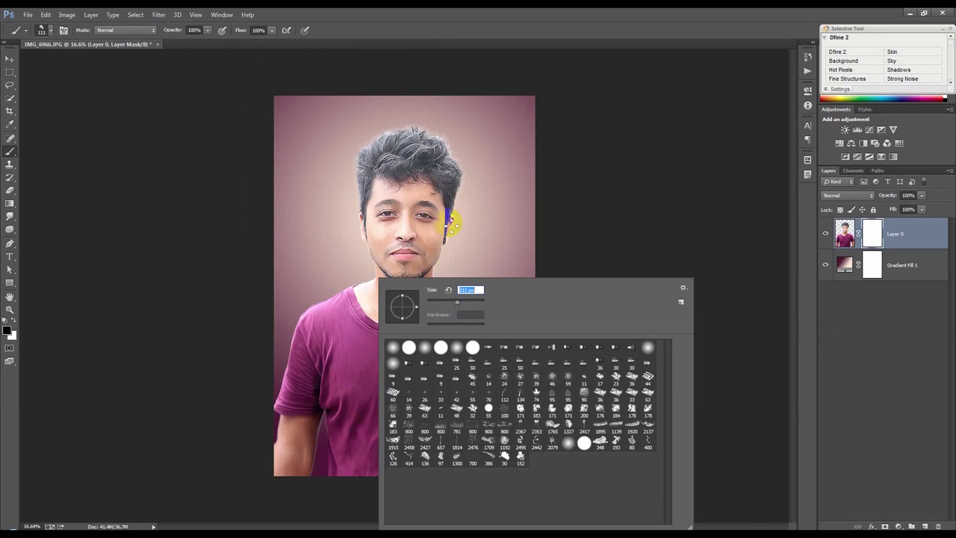
pyautogui.click(320, 486)
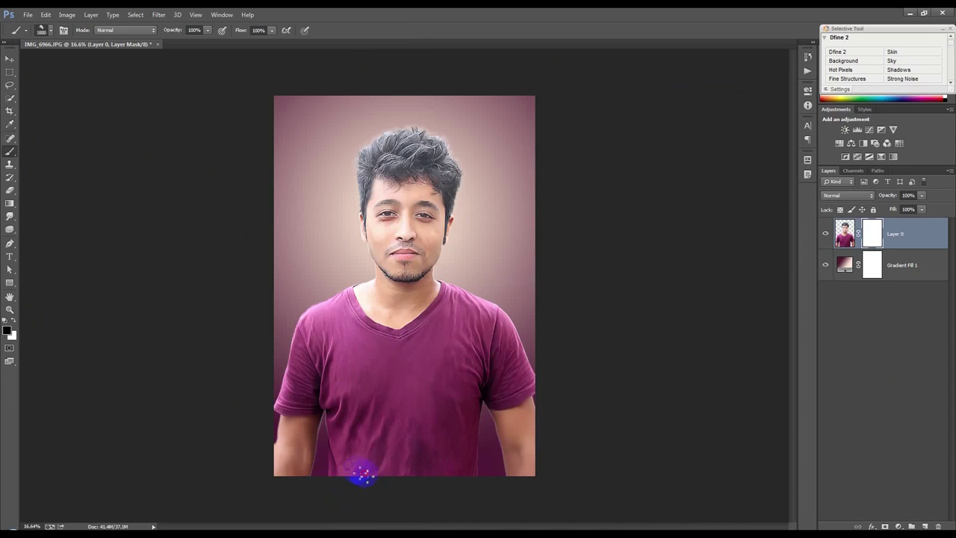
# Paint splatters into the mask over the lower shirt, both forearms and chest
pyautogui.moveTo(341, 473)
pyautogui.mouseDown()
pyautogui.moveTo(267, 438)
pyautogui.moveTo(475, 472)
pyautogui.moveTo(530, 427)
pyautogui.moveTo(540, 431)
pyautogui.moveTo(431, 470)
pyautogui.mouseUp()
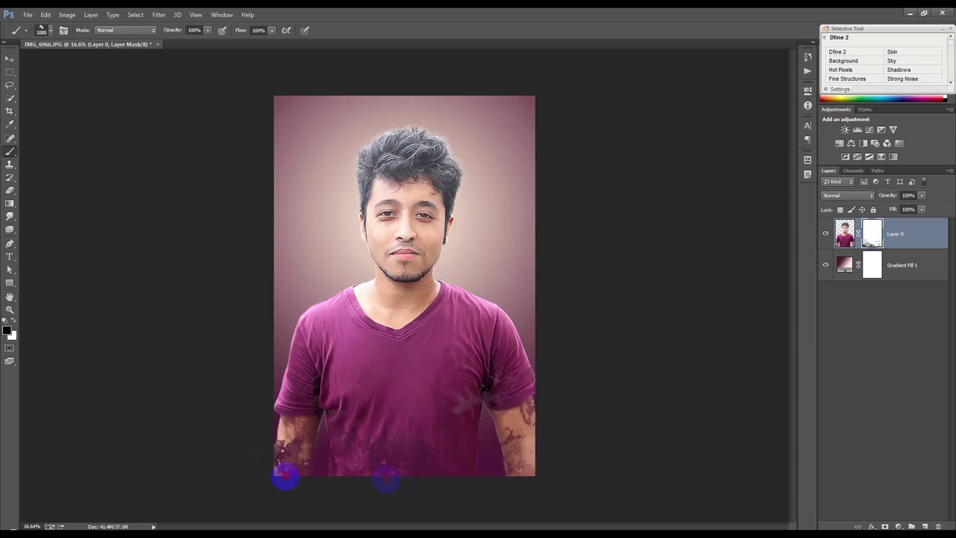
pyautogui.moveTo(313, 461); pyautogui.dragTo(321, 454)
pyautogui.moveTo(513, 484)
pyautogui.mouseDown()
pyautogui.moveTo(550, 448)
pyautogui.moveTo(519, 469)
pyautogui.moveTo(533, 441)
pyautogui.moveTo(529, 391)
pyautogui.moveTo(386, 423)
pyautogui.mouseUp()
pyautogui.press(']')
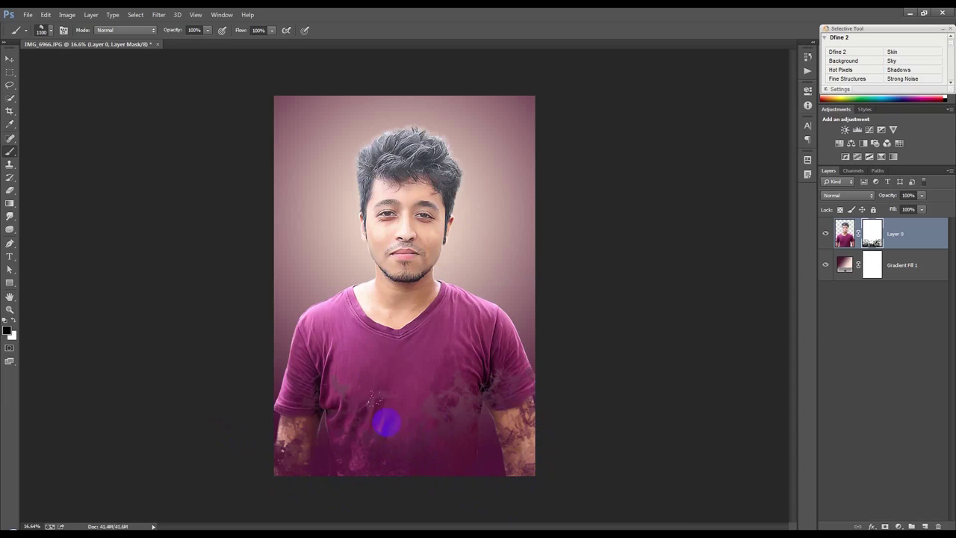
pyautogui.moveTo(452, 402); pyautogui.dragTo(484, 384)
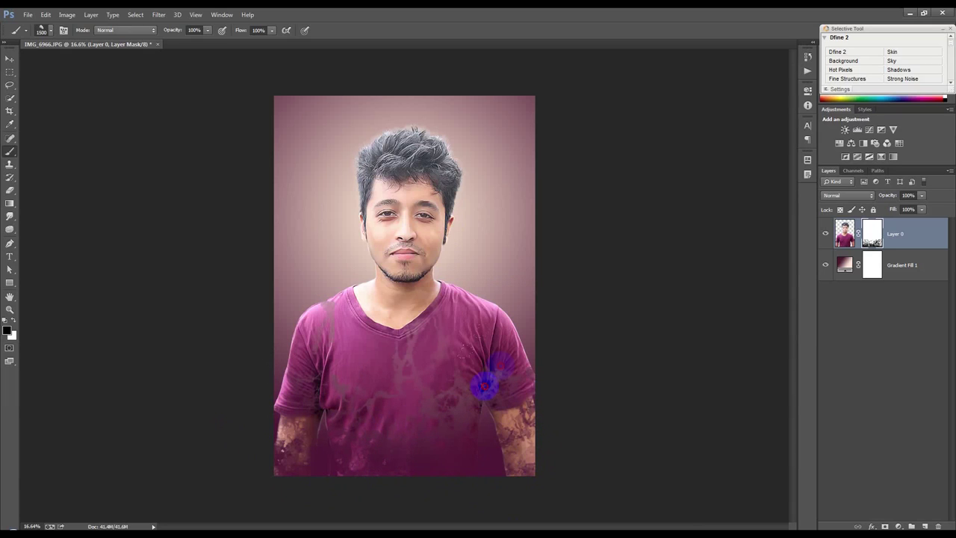
# Paint the lower-left and lower-right arm areas of the mask with the 152 splatter brush
pyautogui.rightClick(434, 415)
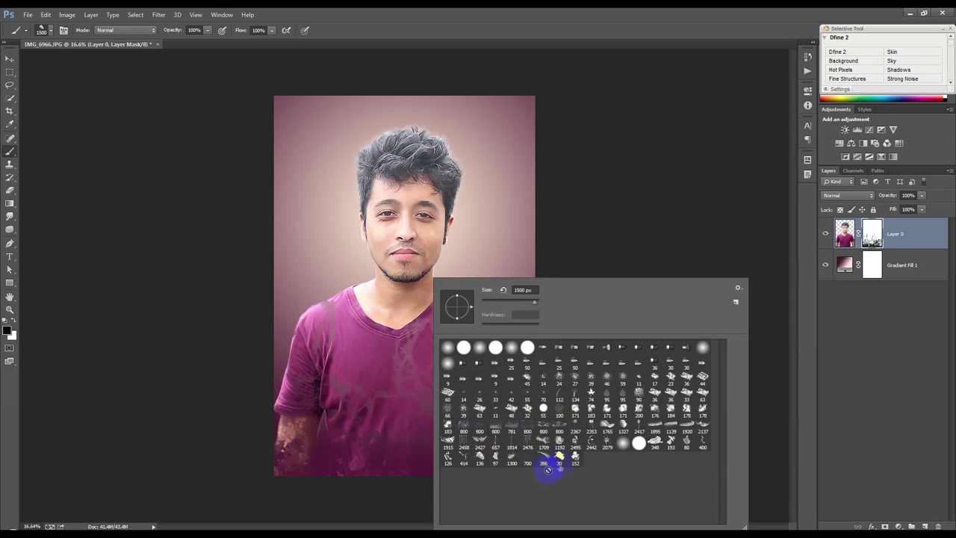
pyautogui.click(389, 471)
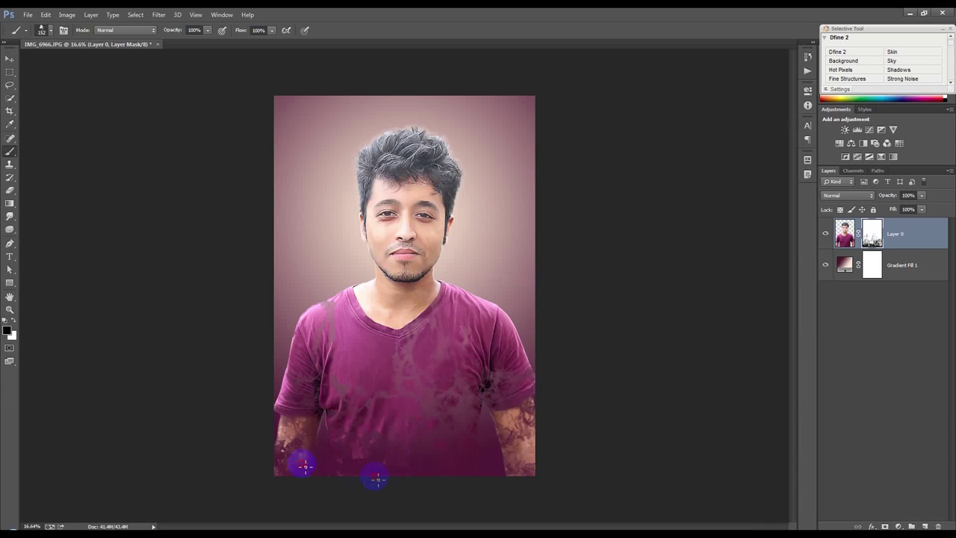
pyautogui.moveTo(299, 474); pyautogui.dragTo(336, 452)
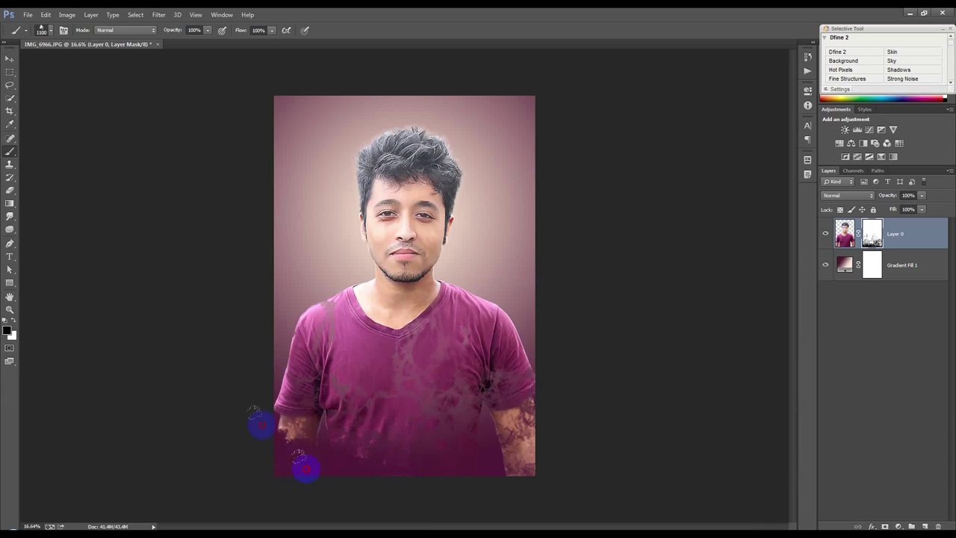
pyautogui.moveTo(442, 475)
pyautogui.mouseDown()
pyautogui.moveTo(527, 457)
pyautogui.moveTo(493, 458)
pyautogui.moveTo(527, 406)
pyautogui.moveTo(493, 422)
pyautogui.mouseUp()
# Pick the 97 brush preset and enlarge it to maximum size
pyautogui.rightClick(499, 431)
pyautogui.click(567, 457)
pyautogui.moveTo(581, 301); pyautogui.dragTo(609, 301)
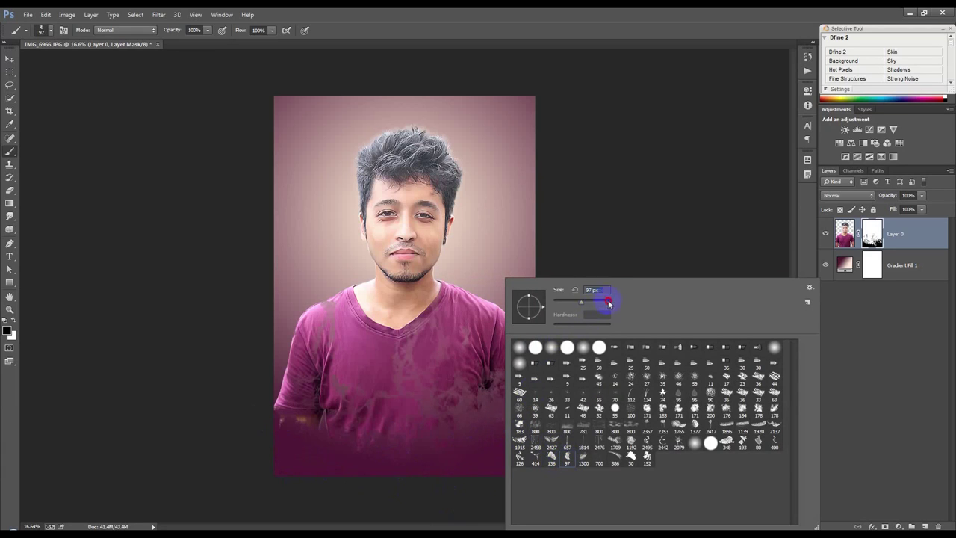
# Dismiss the out-of-memory alerts, shrink the brush to 3100 and fade the lower shirt
pyautogui.click(474, 463)
pyautogui.click(458, 208)
pyautogui.click(471, 406)
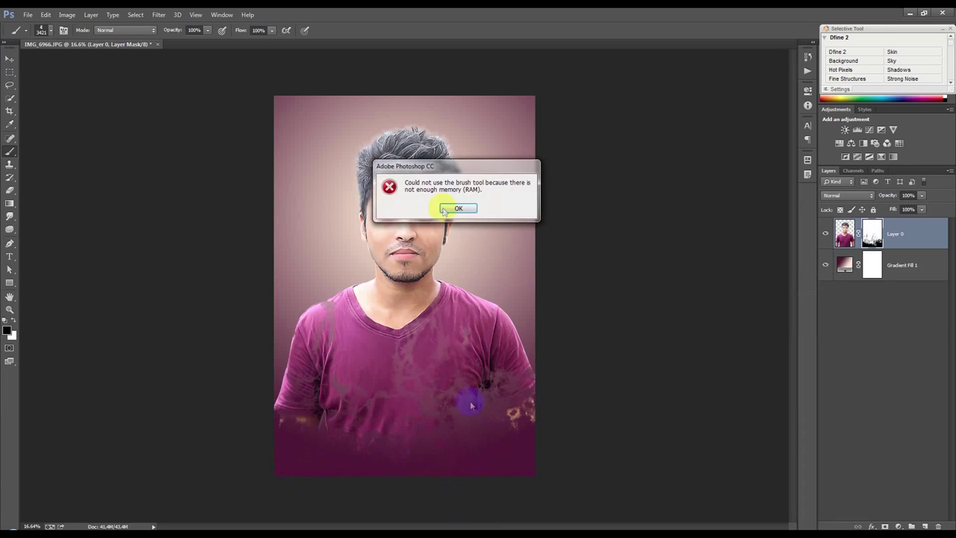
pyautogui.click(458, 209)
pyautogui.press('[')
pyautogui.press('[')
pyautogui.press('[')
pyautogui.moveTo(335, 474)
pyautogui.mouseDown()
pyautogui.moveTo(214, 399)
pyautogui.moveTo(548, 441)
pyautogui.moveTo(537, 426)
pyautogui.moveTo(541, 408)
pyautogui.moveTo(331, 466)
pyautogui.moveTo(277, 442)
pyautogui.moveTo(276, 410)
pyautogui.moveTo(228, 406)
pyautogui.moveTo(297, 401)
pyautogui.moveTo(256, 393)
pyautogui.moveTo(267, 391)
pyautogui.moveTo(298, 411)
pyautogui.moveTo(256, 401)
pyautogui.moveTo(316, 412)
pyautogui.mouseUp()
# Mask away more of the lower shirt, then switch to white and a 1400 brush
pyautogui.rightClick(441, 396)
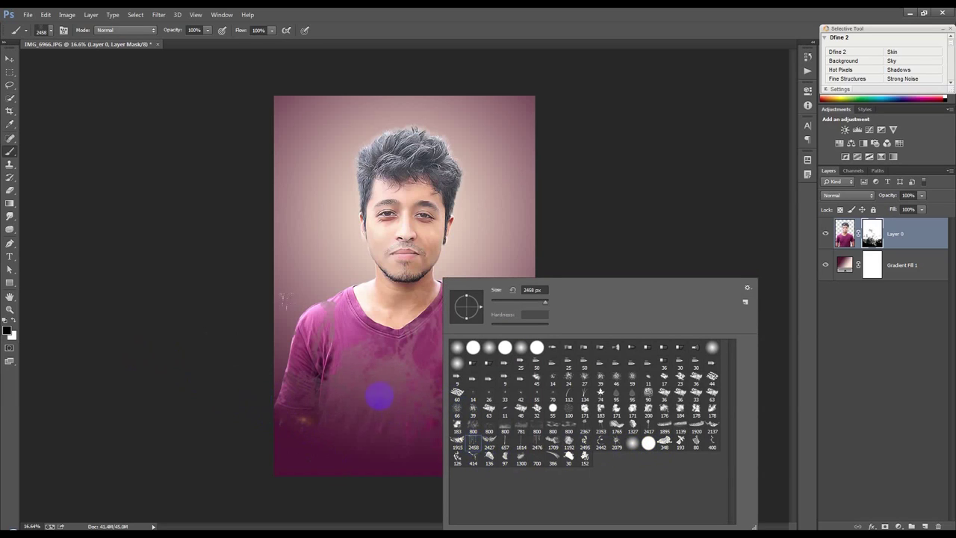
pyautogui.click(496, 32)
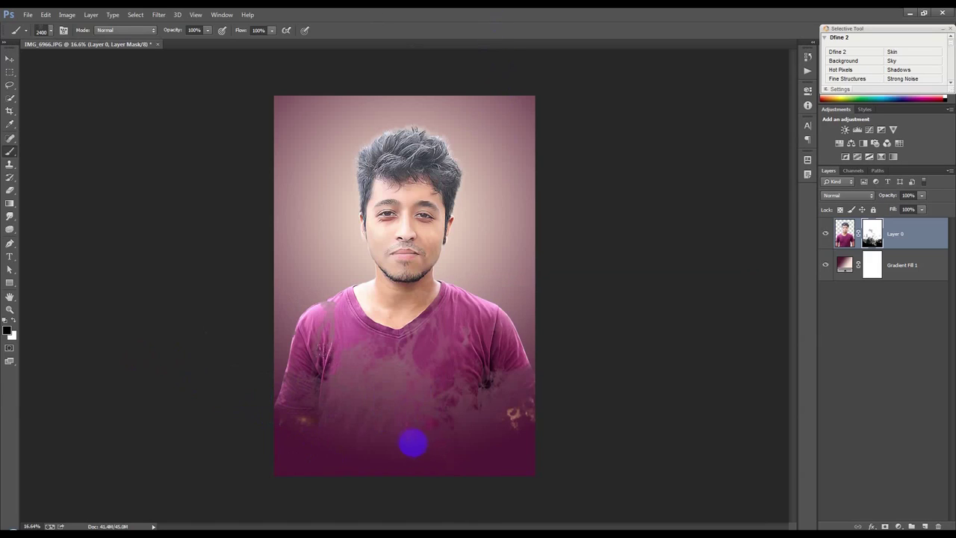
pyautogui.moveTo(404, 407); pyautogui.dragTo(404, 401)
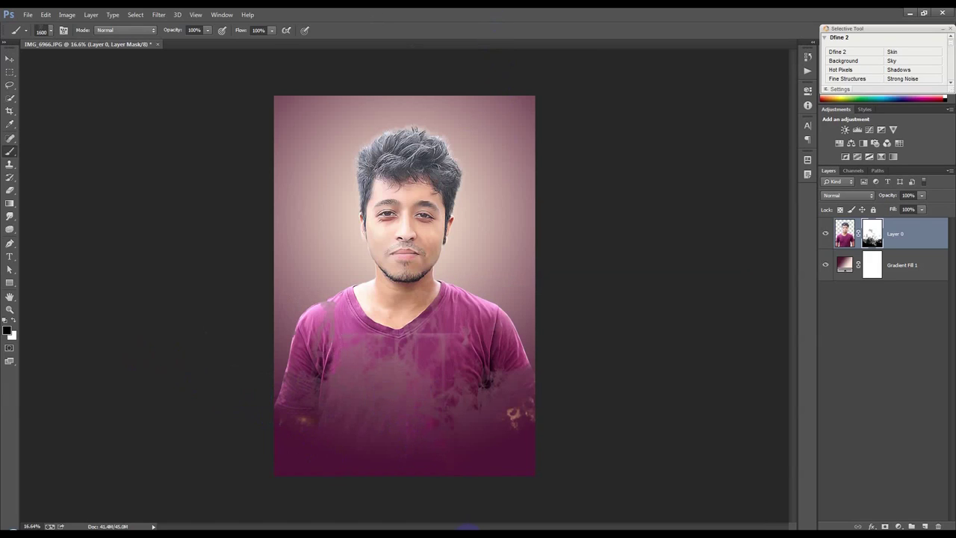
pyautogui.click(13, 319)
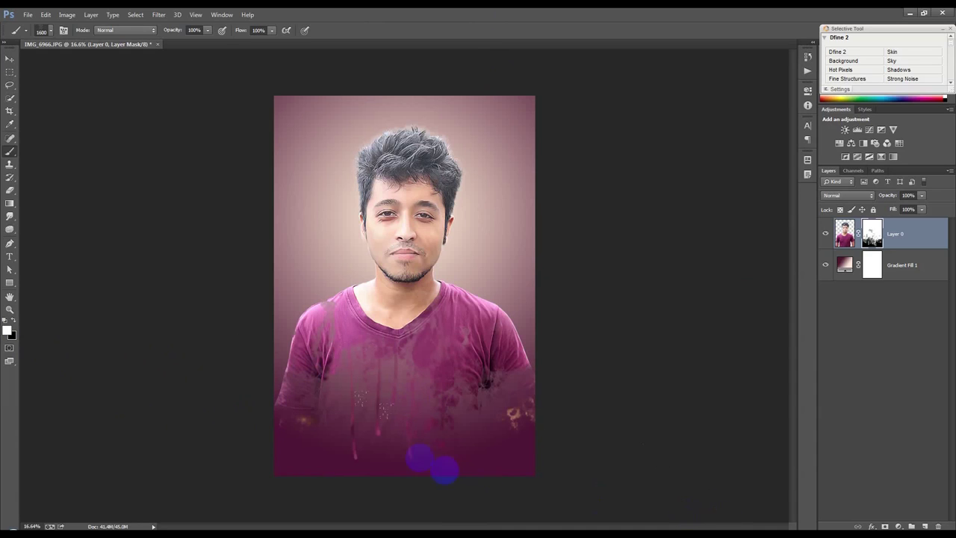
pyautogui.press('[')
pyautogui.press('[')
# Paint on Layer 0's mask with a large soft brush to dissolve more of the shirt into drips
pyautogui.press('[')
pyautogui.moveTo(311, 416)
pyautogui.mouseDown()
pyautogui.moveTo(365, 475)
pyautogui.moveTo(523, 428)
pyautogui.moveTo(574, 466)
pyautogui.moveTo(399, 463)
pyautogui.moveTo(287, 437)
pyautogui.moveTo(396, 442)
pyautogui.moveTo(370, 437)
pyautogui.moveTo(395, 433)
pyautogui.mouseUp()
pyautogui.press('[')
pyautogui.press('[')
pyautogui.press('[')
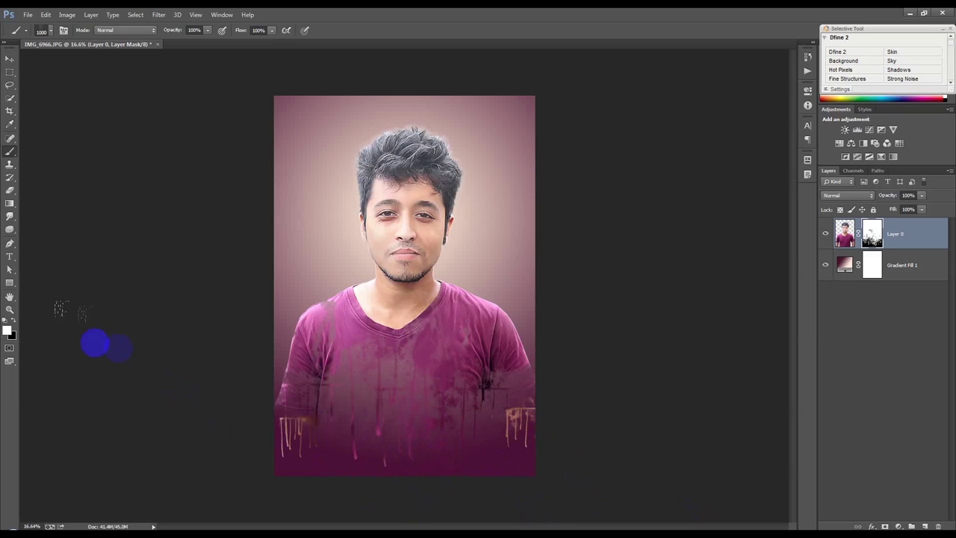
pyautogui.rightClick(463, 396)
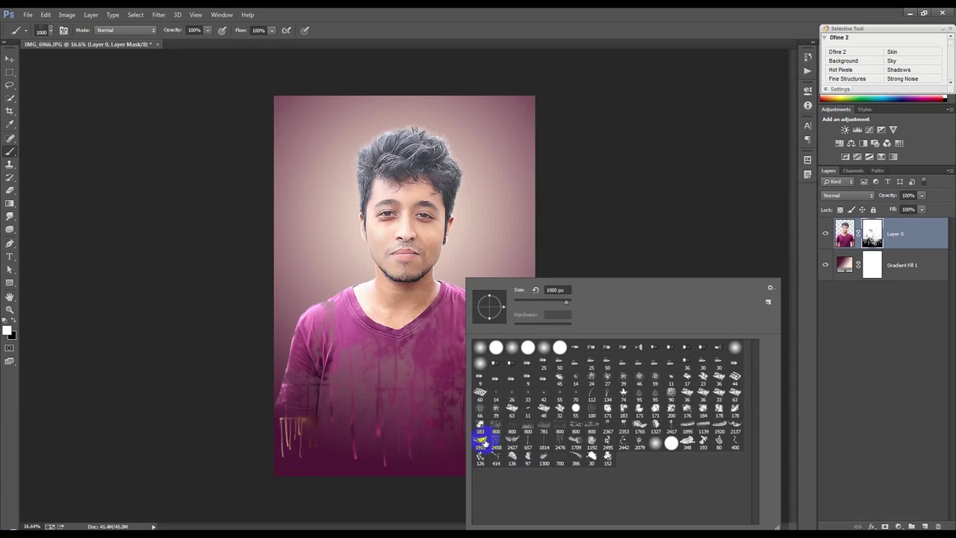
pyautogui.click(254, 308)
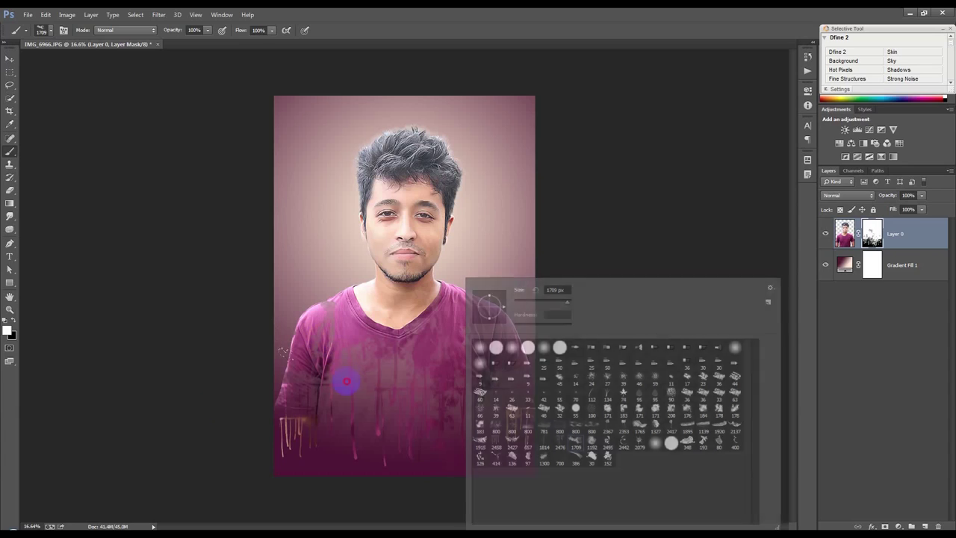
pyautogui.moveTo(265, 363); pyautogui.dragTo(252, 356)
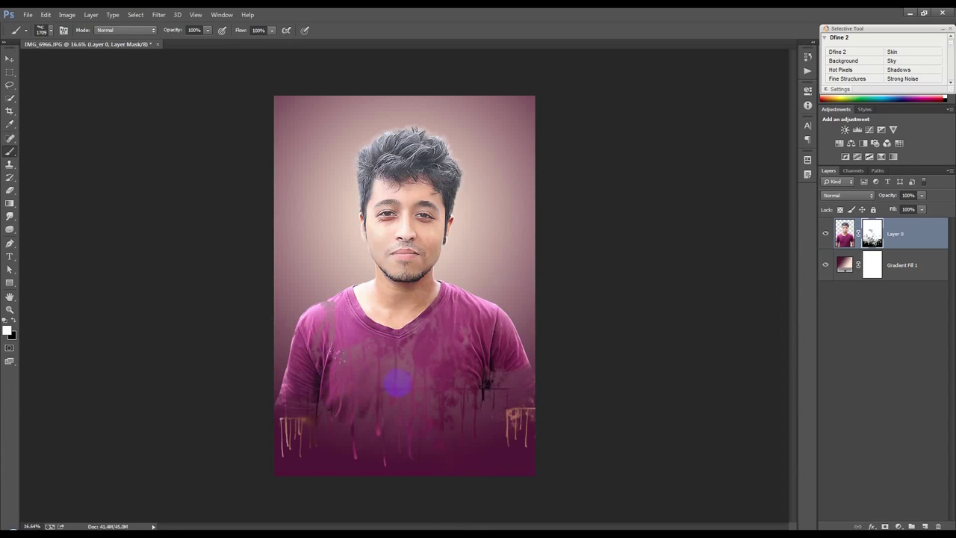
pyautogui.moveTo(400, 385)
pyautogui.mouseDown()
pyautogui.moveTo(512, 391)
pyautogui.moveTo(433, 385)
pyautogui.mouseUp()
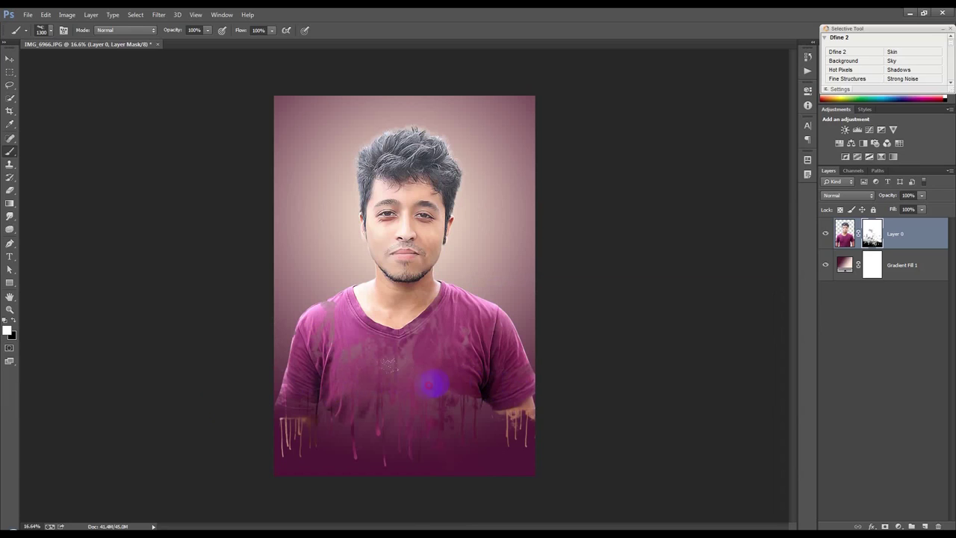
pyautogui.moveTo(280, 405)
pyautogui.mouseDown()
pyautogui.moveTo(264, 401)
pyautogui.moveTo(363, 385)
pyautogui.mouseUp()
pyautogui.moveTo(346, 407)
pyautogui.mouseDown()
pyautogui.moveTo(481, 393)
pyautogui.moveTo(507, 374)
pyautogui.mouseUp()
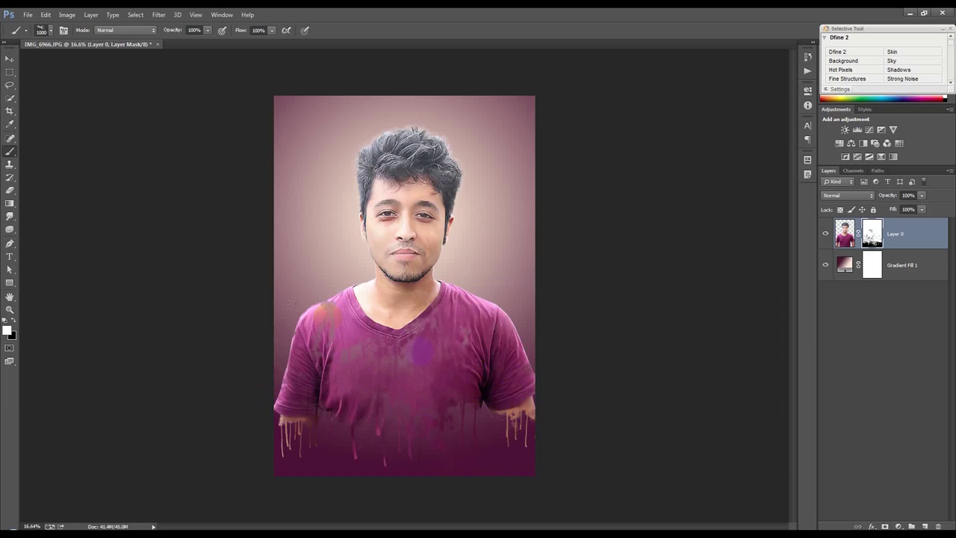
# Free-transform the portrait layer down to about 92% of its size
pyautogui.hotkey('ctrl', 't')
pyautogui.moveTo(535, 475); pyautogui.dragTo(521, 456)
pyautogui.moveTo(273, 467); pyautogui.dragTo(304, 457)
pyautogui.doubleClick(372, 434)
pyautogui.press('b')
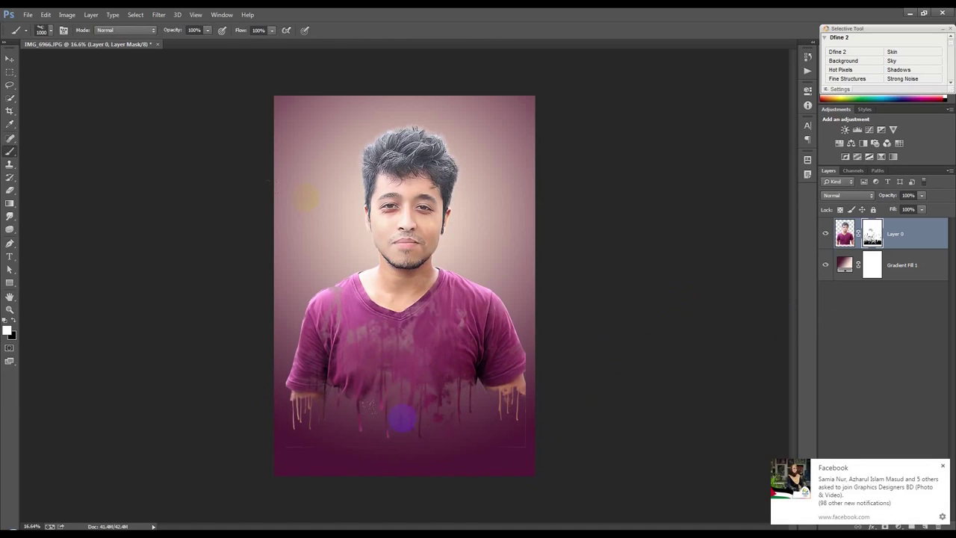
pyautogui.click(67, 14)
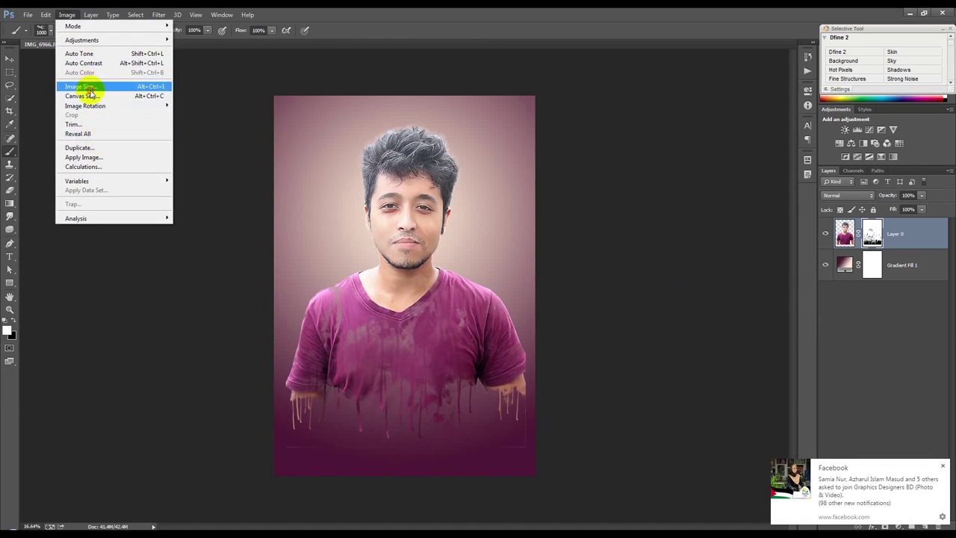
# Resize the image to 1716 × 2500 px by setting Height to 2500 px
pyautogui.click(85, 86)
pyautogui.doubleClick(544, 206)
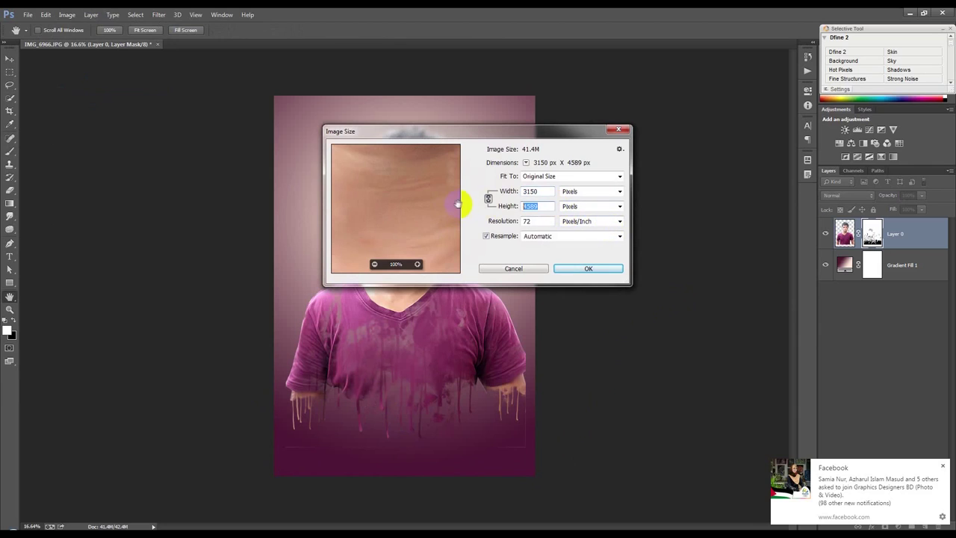
pyautogui.click(588, 268)
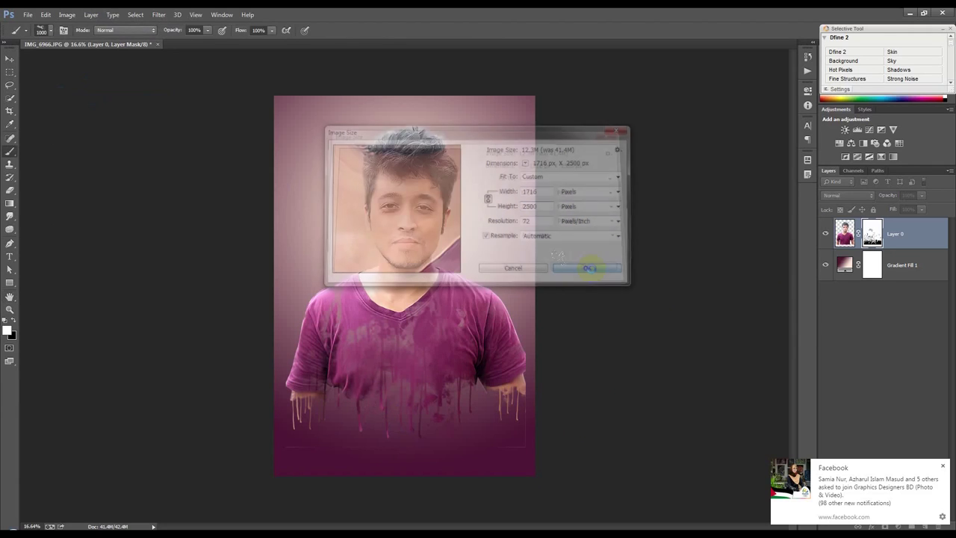
# Zoom in on the canvas, dismiss the notification, and select Layer 0's mask
pyautogui.click(9, 59)
pyautogui.scroll(2, 480, 321)
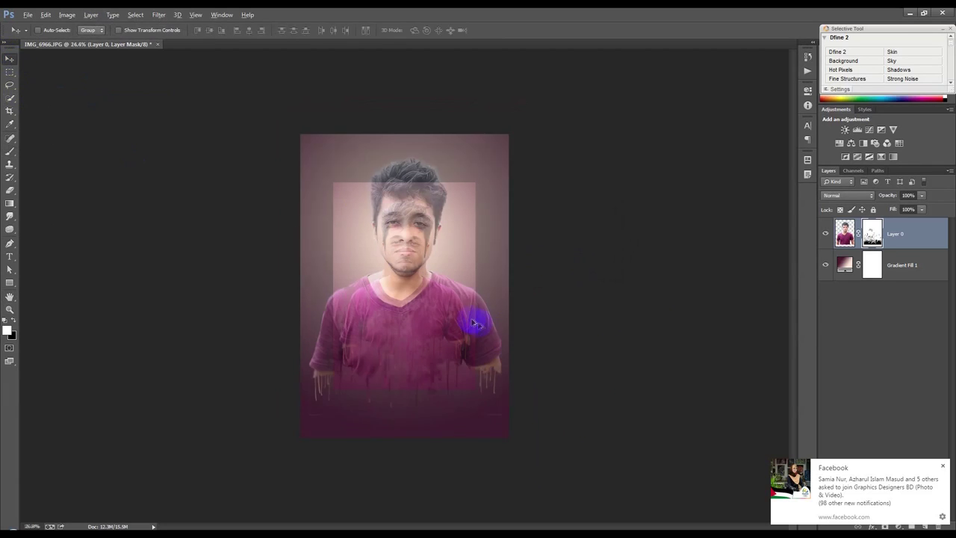
pyautogui.scroll(2, 491, 363)
pyautogui.scroll(1, 488, 367)
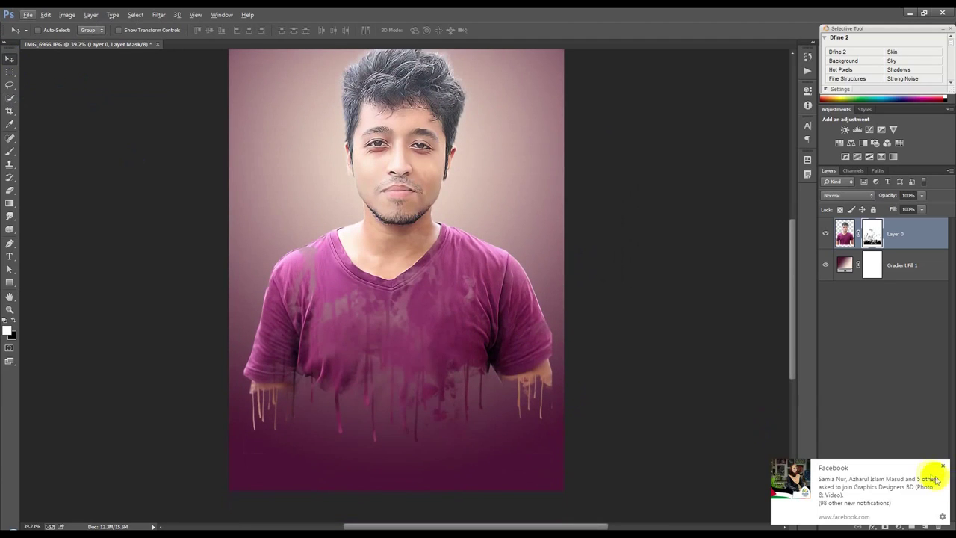
pyautogui.click(872, 235)
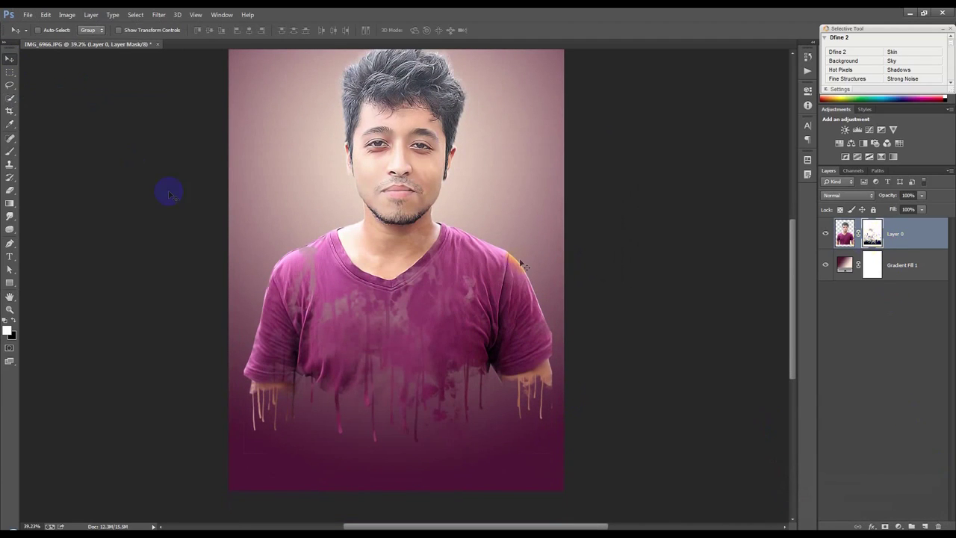
pyautogui.click(10, 151)
# Paint black on Layer 0's mask to hide the portrait along the bottom edge
pyautogui.moveTo(542, 485); pyautogui.dragTo(551, 473)
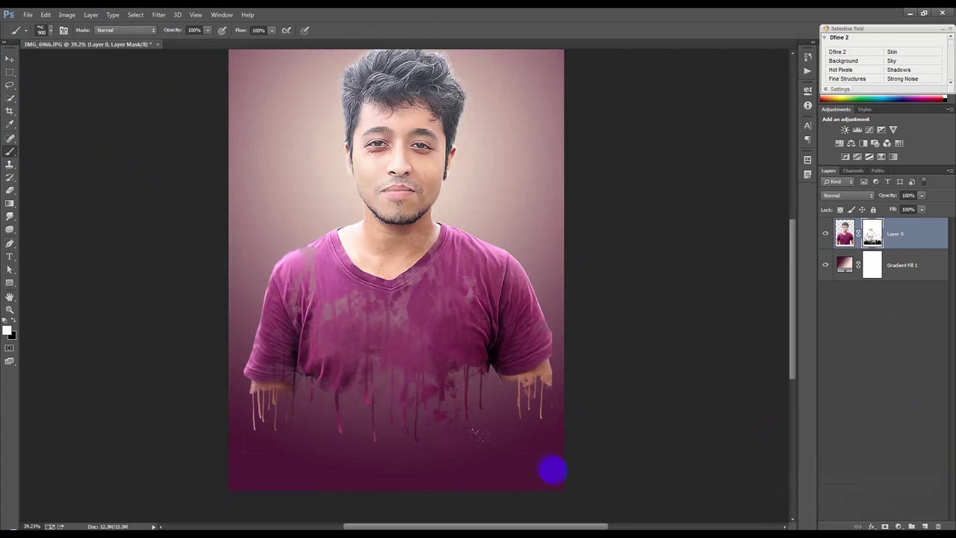
pyautogui.rightClick(540, 450)
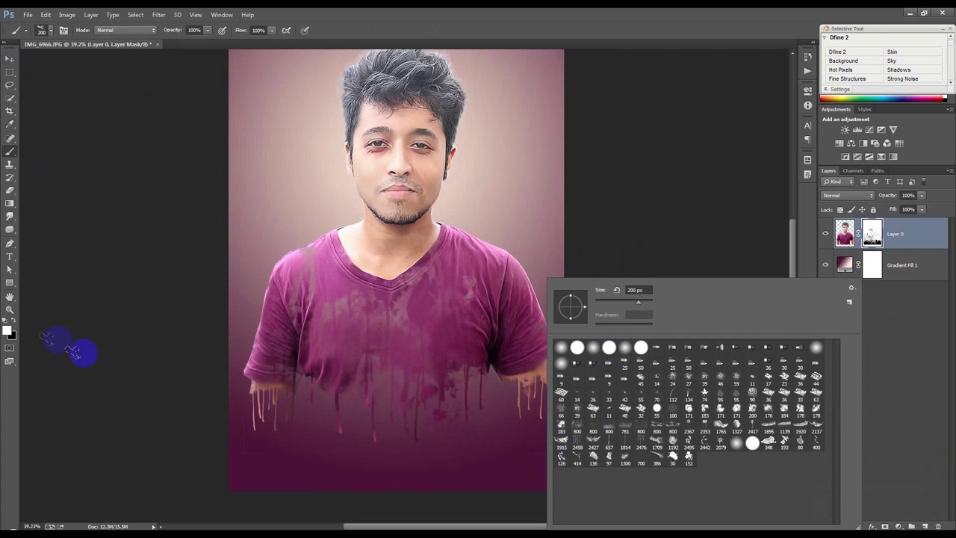
pyautogui.click(23, 318)
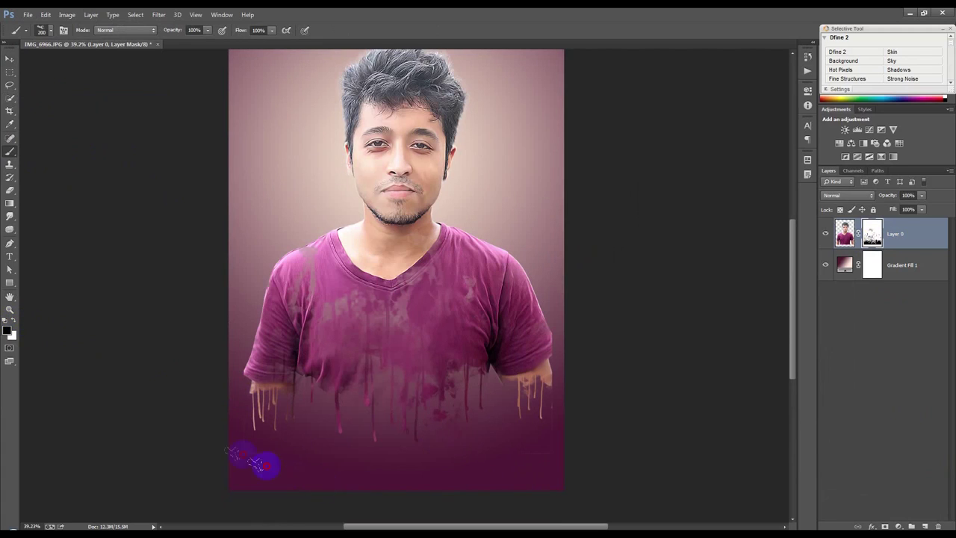
pyautogui.moveTo(240, 447)
pyautogui.mouseDown()
pyautogui.moveTo(489, 446)
pyautogui.moveTo(556, 405)
pyautogui.mouseUp()
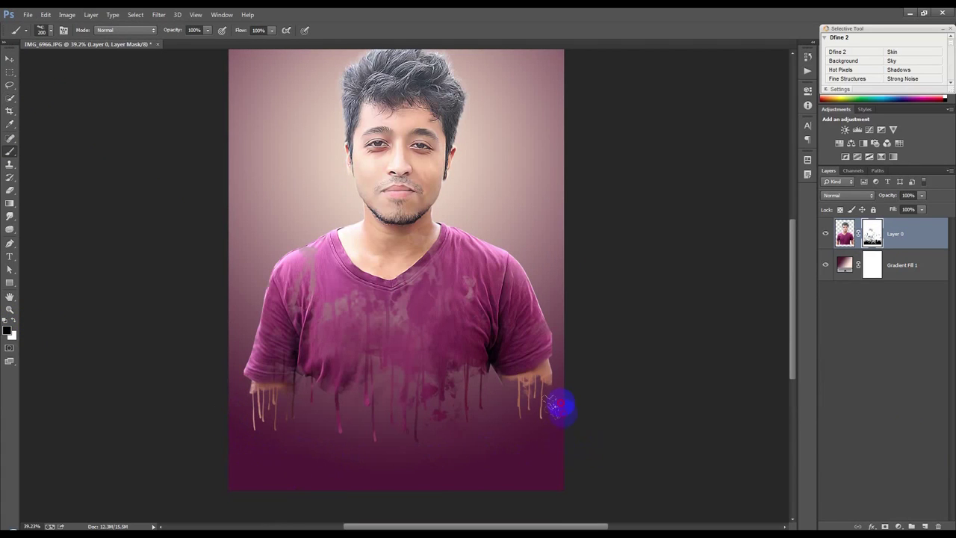
pyautogui.moveTo(237, 448); pyautogui.dragTo(539, 473)
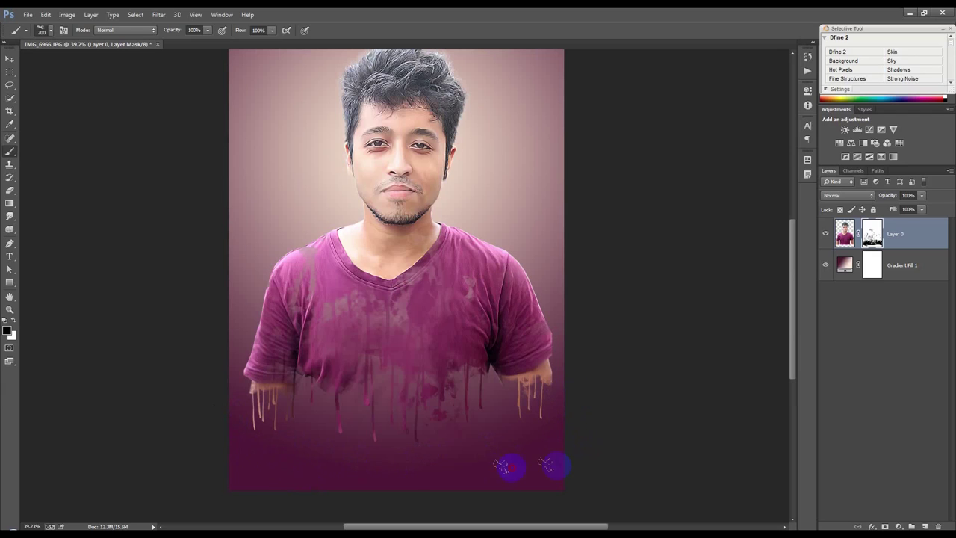
# Set Gradient Fill 1's scale to 139% and zoom out to see the whole canvas
pyautogui.doubleClick(844, 265)
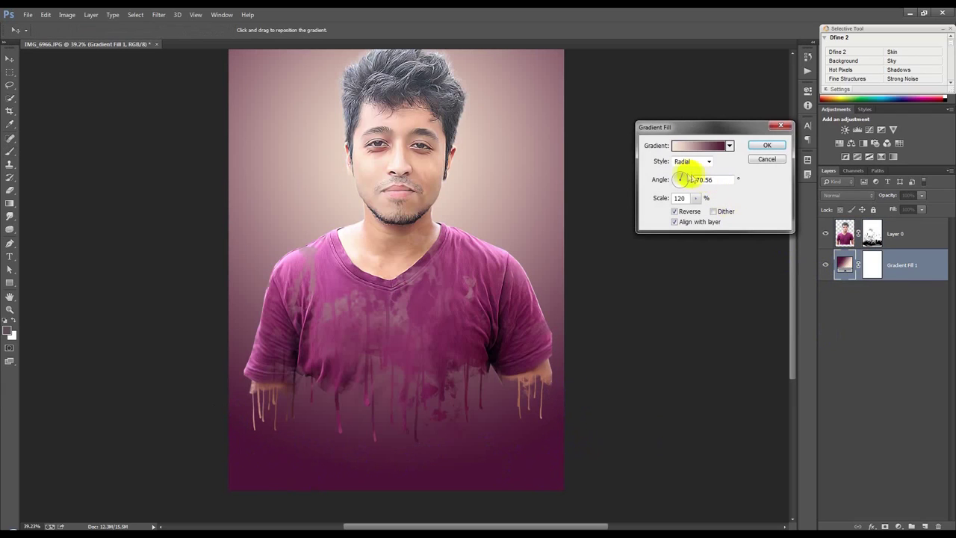
pyautogui.moveTo(695, 197); pyautogui.dragTo(699, 210)
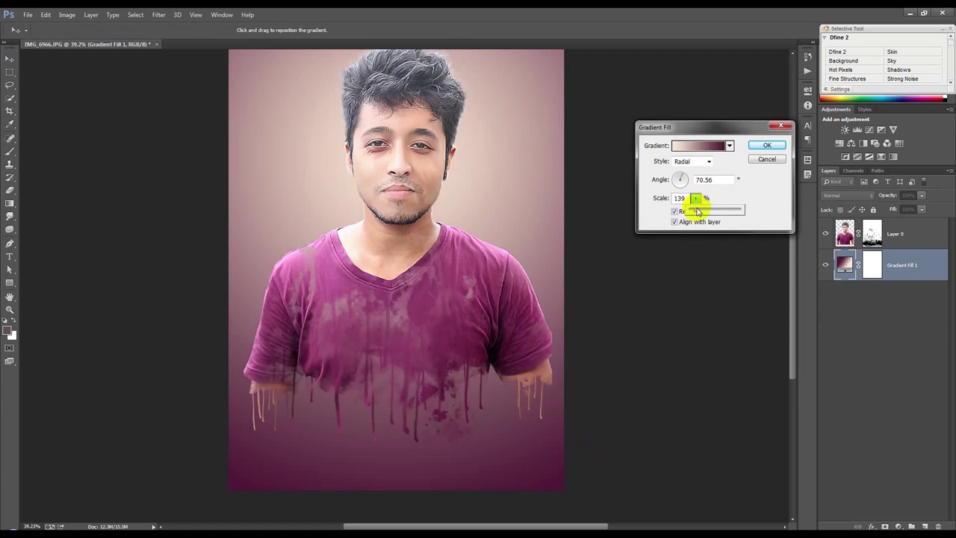
pyautogui.click(749, 149)
pyautogui.click(10, 59)
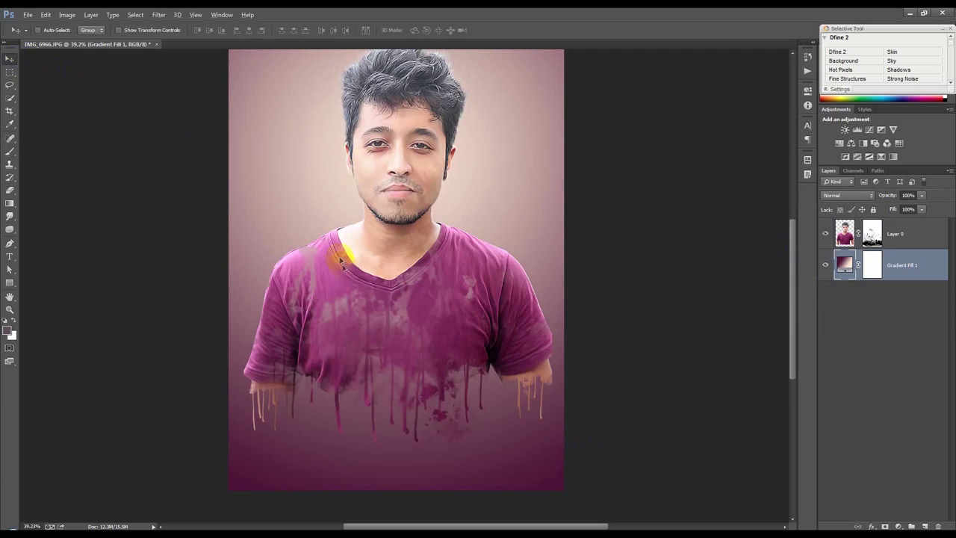
pyautogui.hotkey('ctrl', '-')
pyautogui.click(9, 111)
# Crop the canvas wider into a landscape format
pyautogui.moveTo(532, 284)
pyautogui.mouseDown()
pyautogui.moveTo(733, 288)
pyautogui.moveTo(715, 287)
pyautogui.mouseUp()
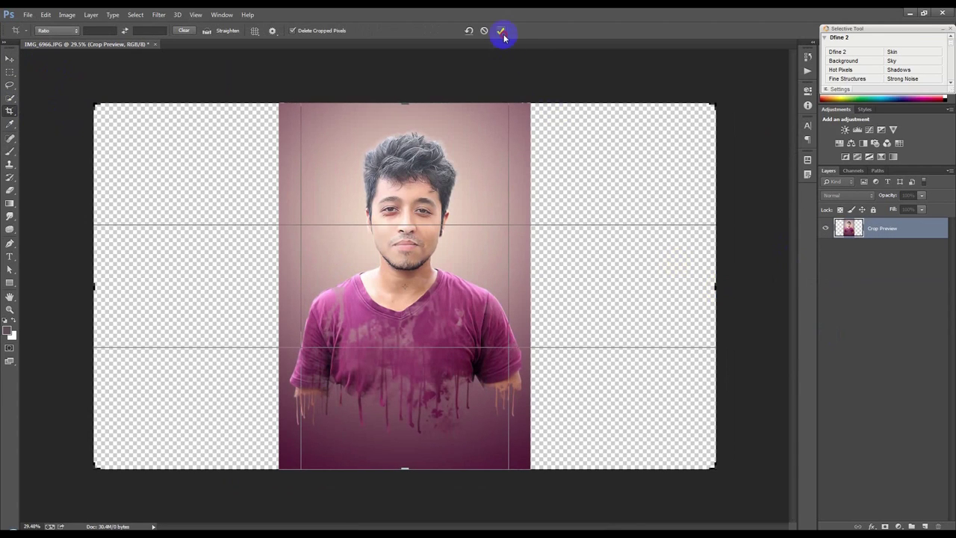
pyautogui.click(503, 31)
pyautogui.click(10, 59)
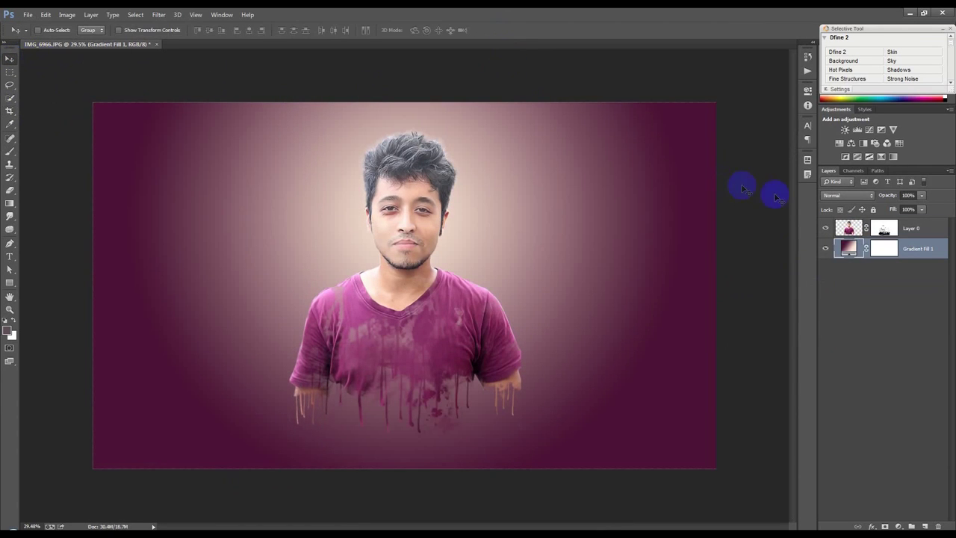
# Change Gradient Fill 1's angle to 36.87° and shift the radial glow upward
pyautogui.doubleClick(849, 248)
pyautogui.moveTo(687, 187); pyautogui.dragTo(684, 181)
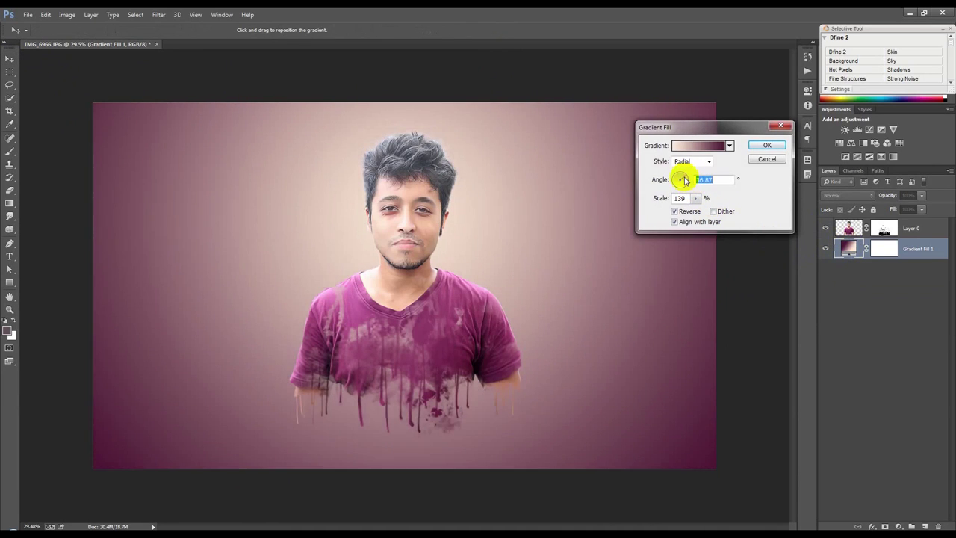
pyautogui.moveTo(482, 222); pyautogui.dragTo(478, 174)
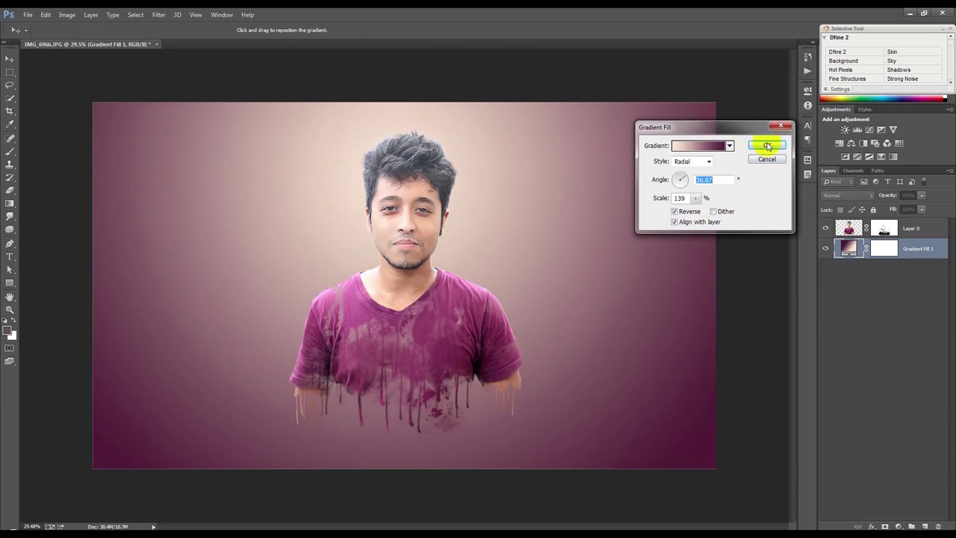
pyautogui.click(767, 144)
# Add a Color Balance adjustment layer above Layer 0
pyautogui.click(918, 225)
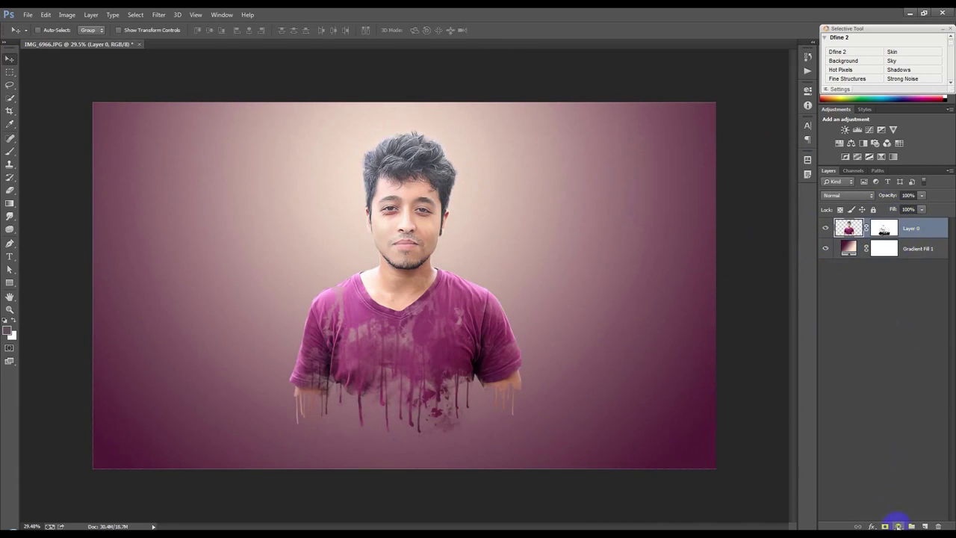
pyautogui.click(897, 525)
pyautogui.click(887, 407)
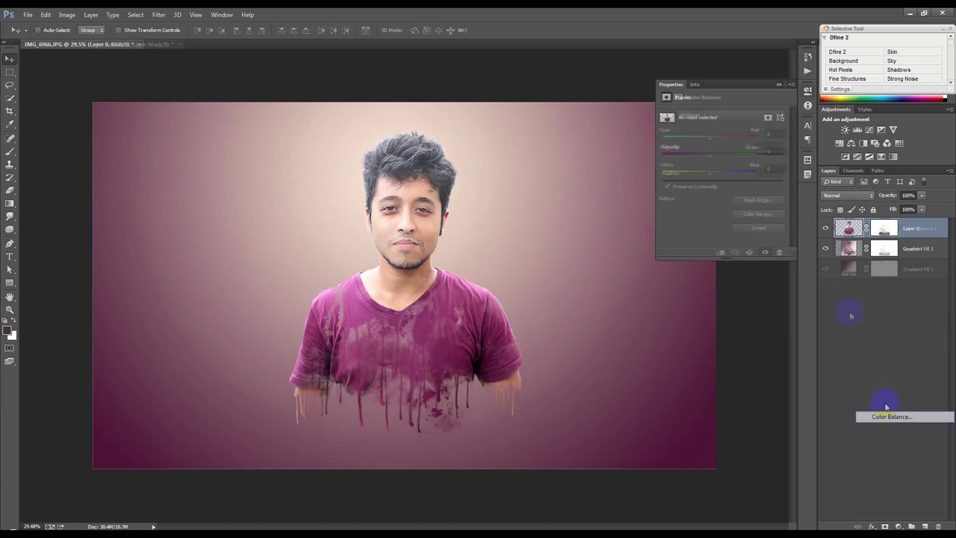
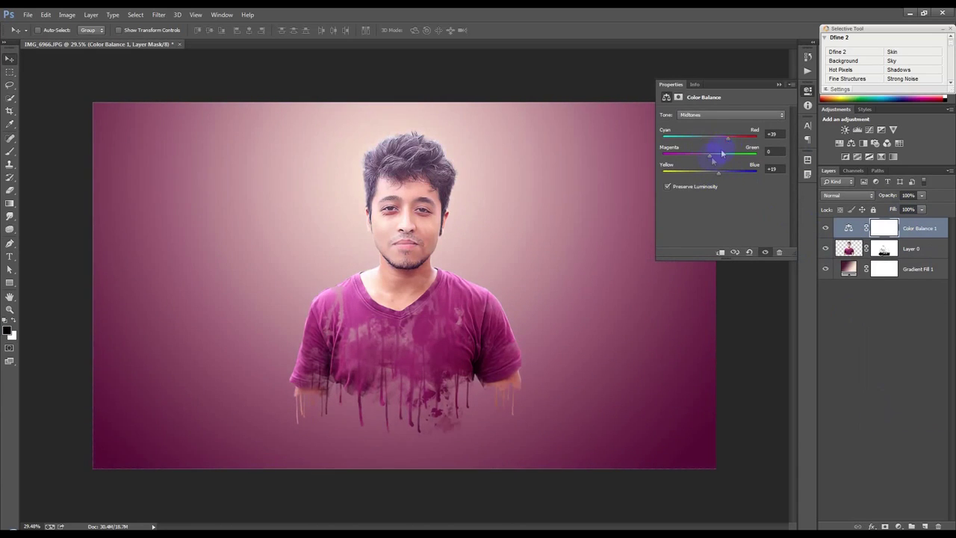
# Apply Levels to Layer 0 with input black point 35, gamma 1.00 and white point 225
pyautogui.click(779, 86)
pyautogui.click(913, 247)
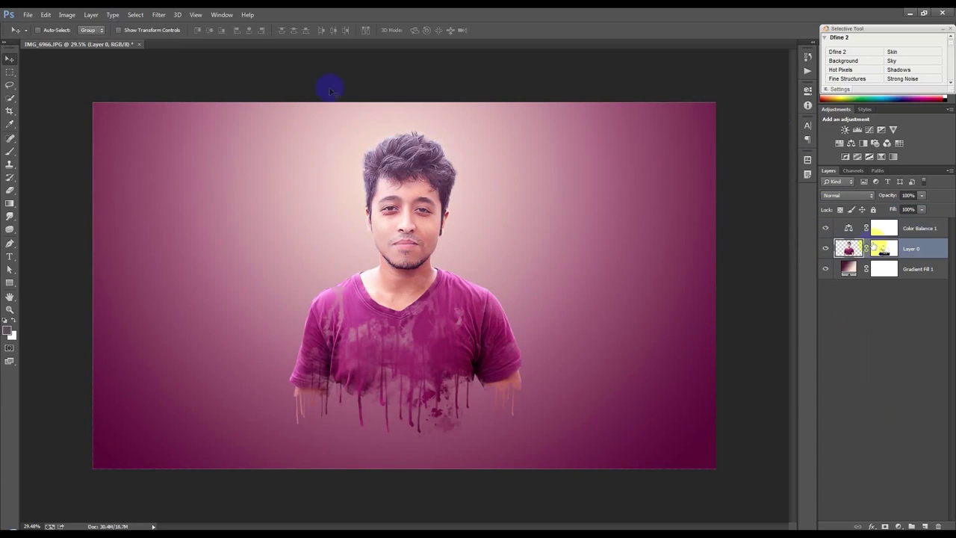
pyautogui.click(66, 15)
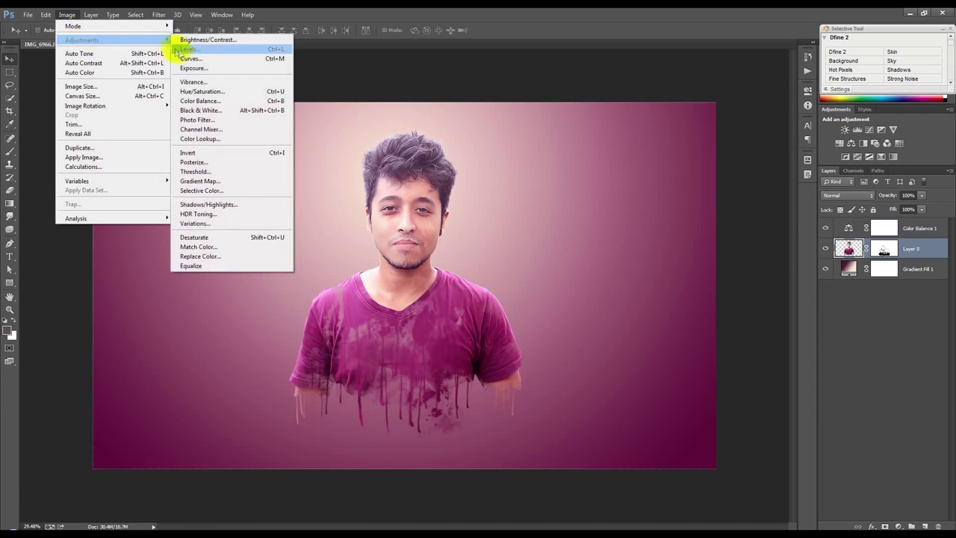
pyautogui.click(187, 49)
pyautogui.moveTo(497, 233); pyautogui.dragTo(516, 236)
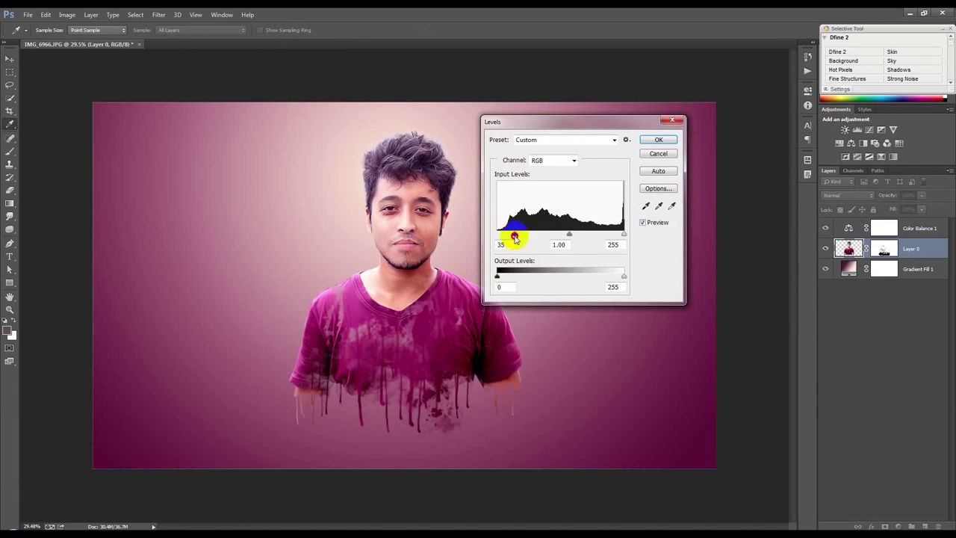
pyautogui.moveTo(624, 233); pyautogui.dragTo(609, 235)
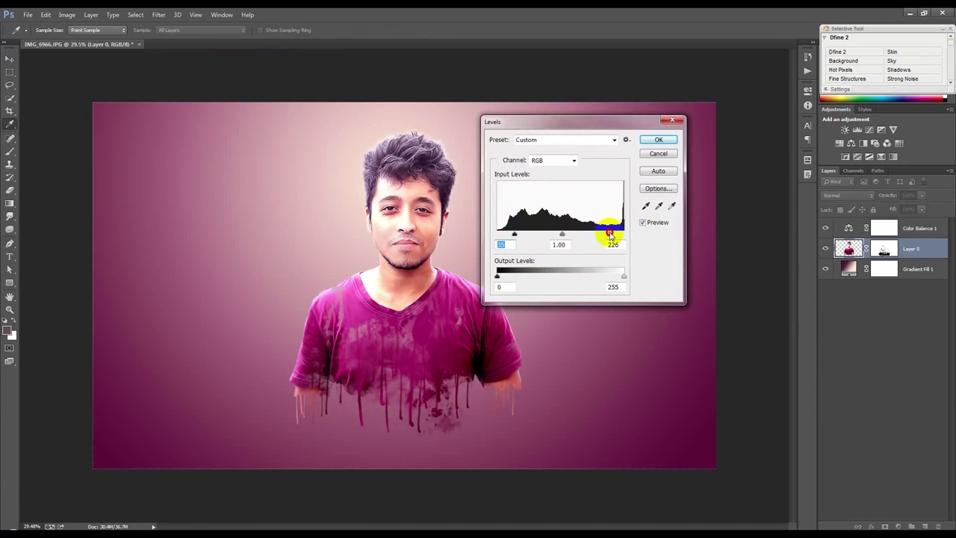
pyautogui.moveTo(612, 235); pyautogui.dragTo(566, 236)
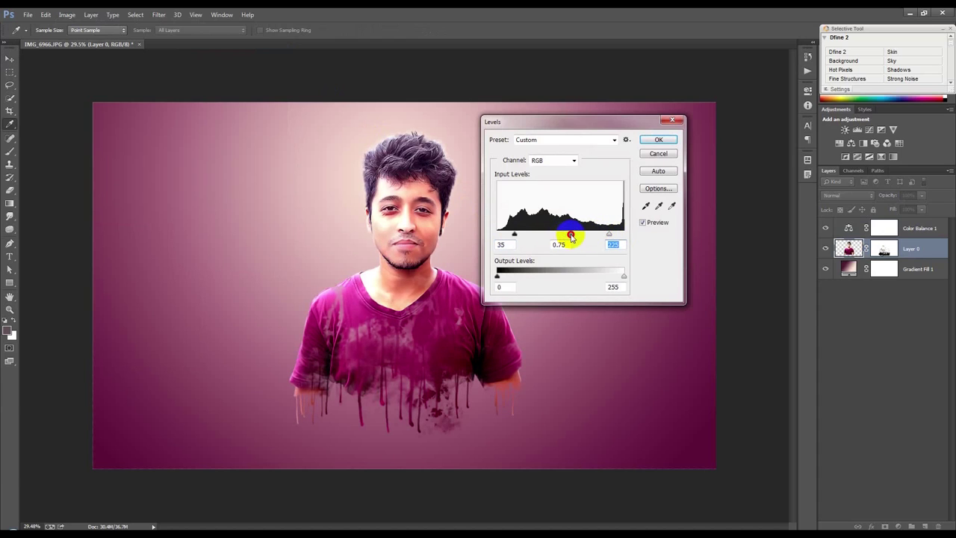
pyautogui.click(658, 140)
pyautogui.scroll(1, 496, 280)
pyautogui.scroll(1, 416, 273)
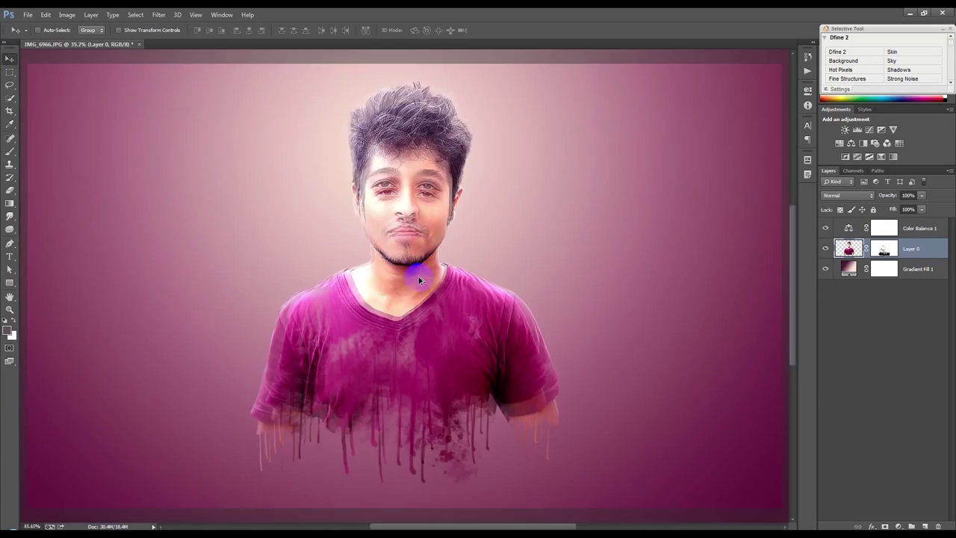
# Target Layer 0's mask and pick a large 1300 px splatter brush preset
pyautogui.scroll(-1, 417, 275)
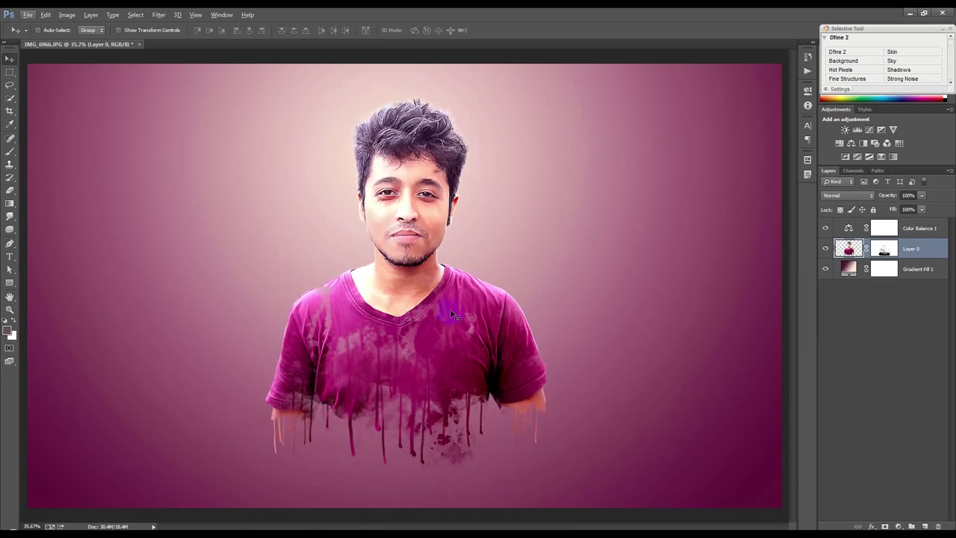
pyautogui.click(880, 251)
pyautogui.scroll(1, 155, 345)
pyautogui.click(10, 153)
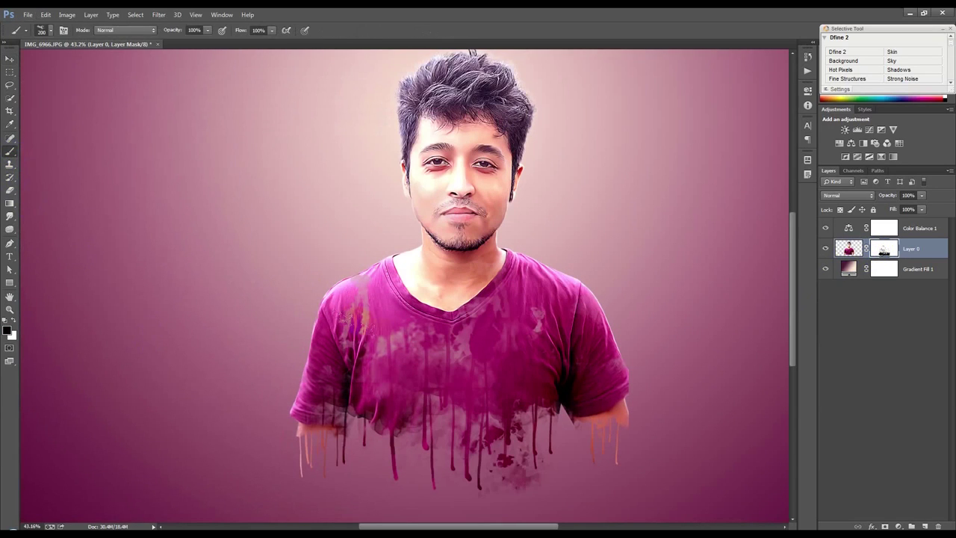
pyautogui.rightClick(506, 360)
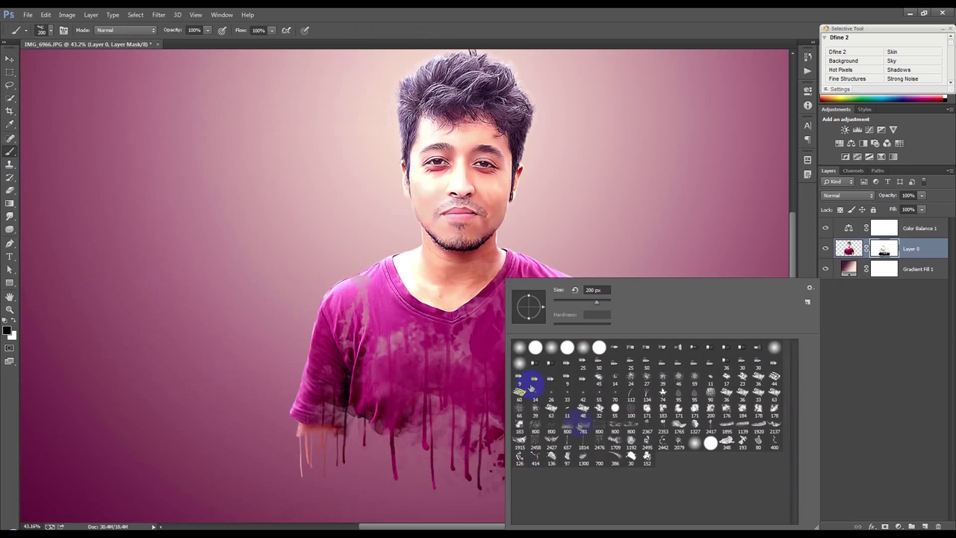
pyautogui.click(631, 457)
pyautogui.click(489, 390)
pyautogui.click(457, 208)
pyautogui.rightClick(438, 354)
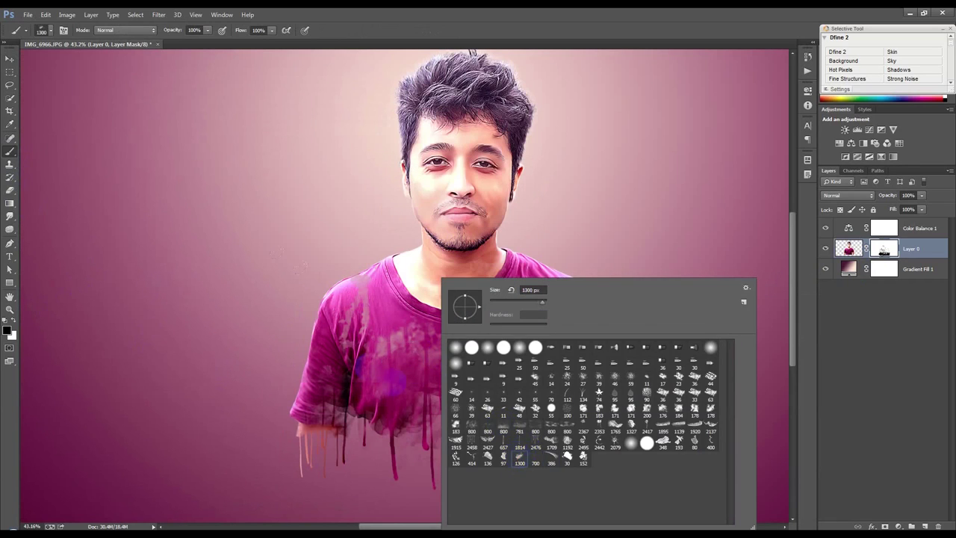
pyautogui.click(361, 362)
# Paint splatter across the shirt and right shoulder on the mask
pyautogui.click(529, 373)
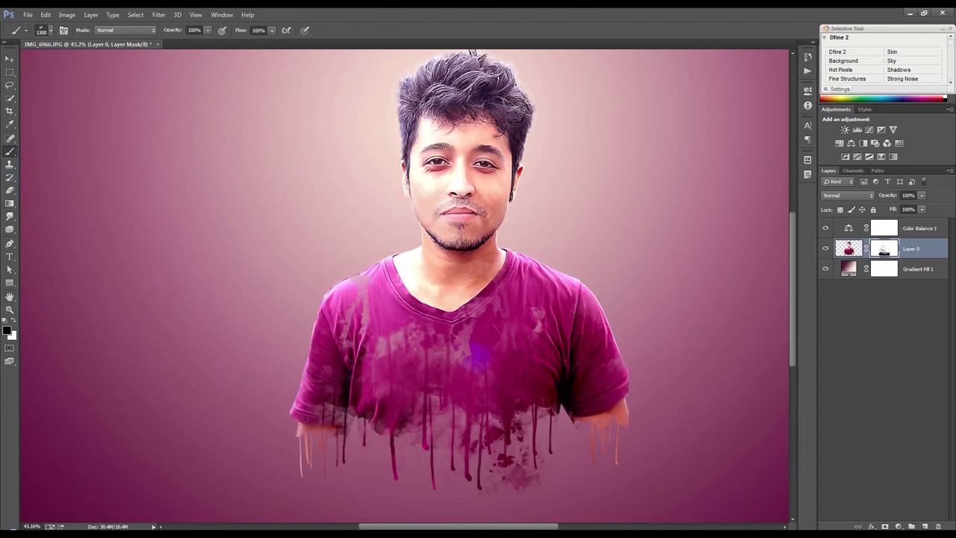
pyautogui.moveTo(420, 380); pyautogui.dragTo(608, 349)
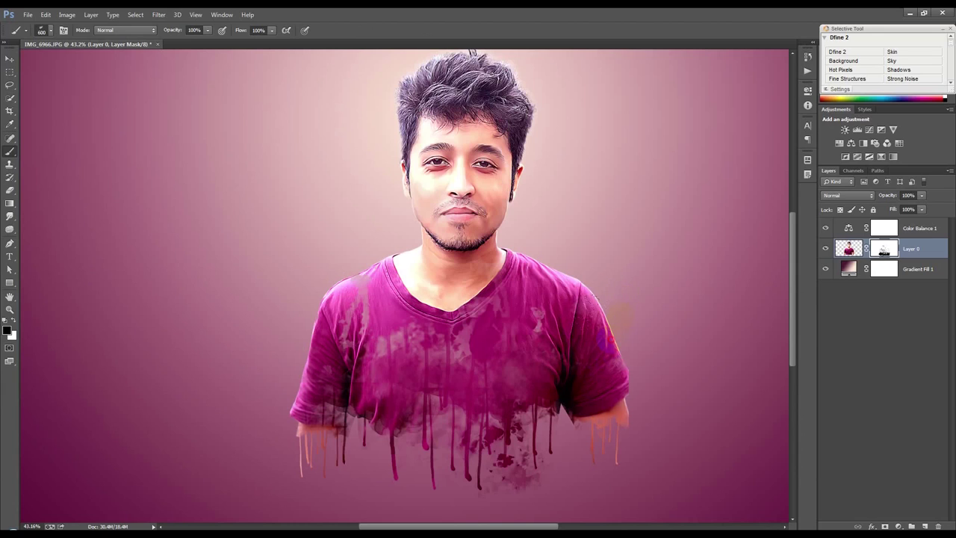
pyautogui.moveTo(595, 316); pyautogui.dragTo(598, 295)
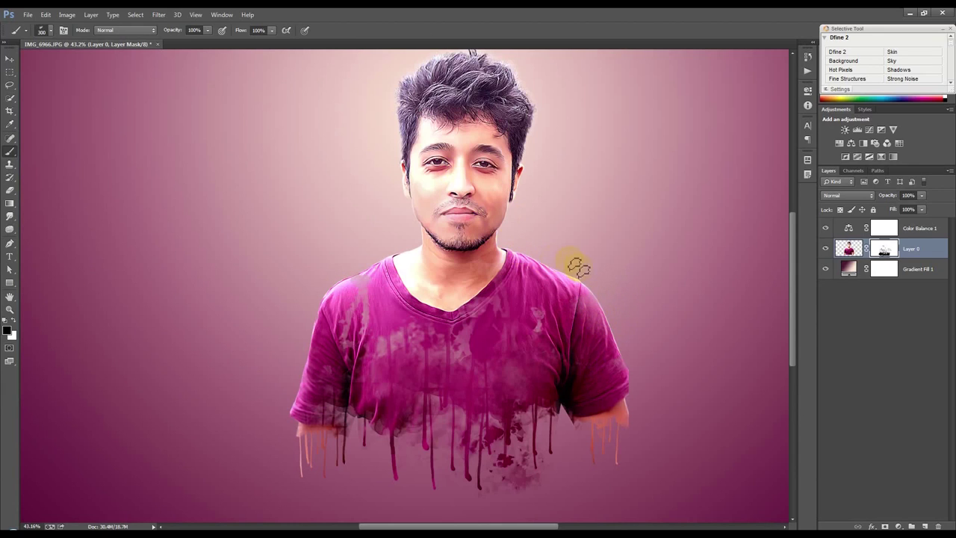
# Switch to another splatter brush and break up both shoulders and sleeve edges
pyautogui.rightClick(550, 326)
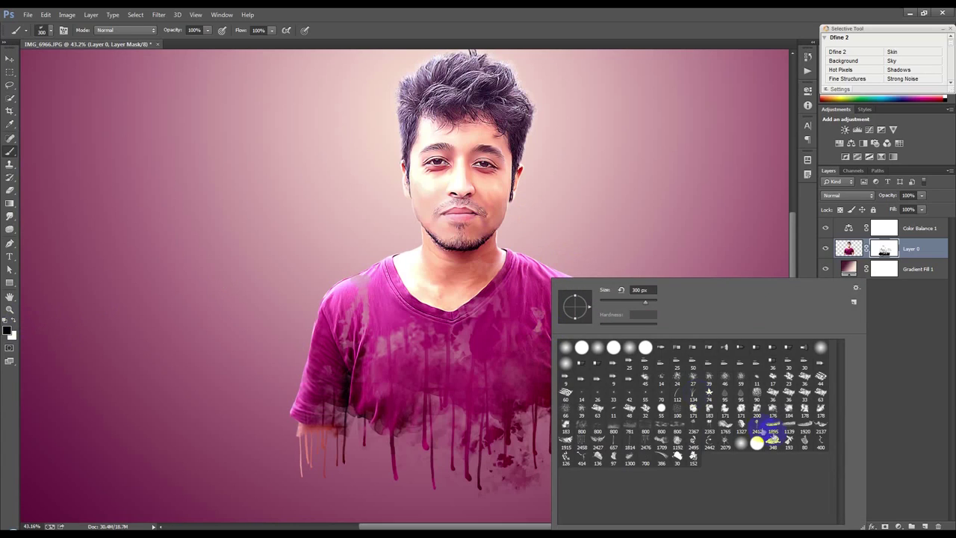
pyautogui.click(655, 239)
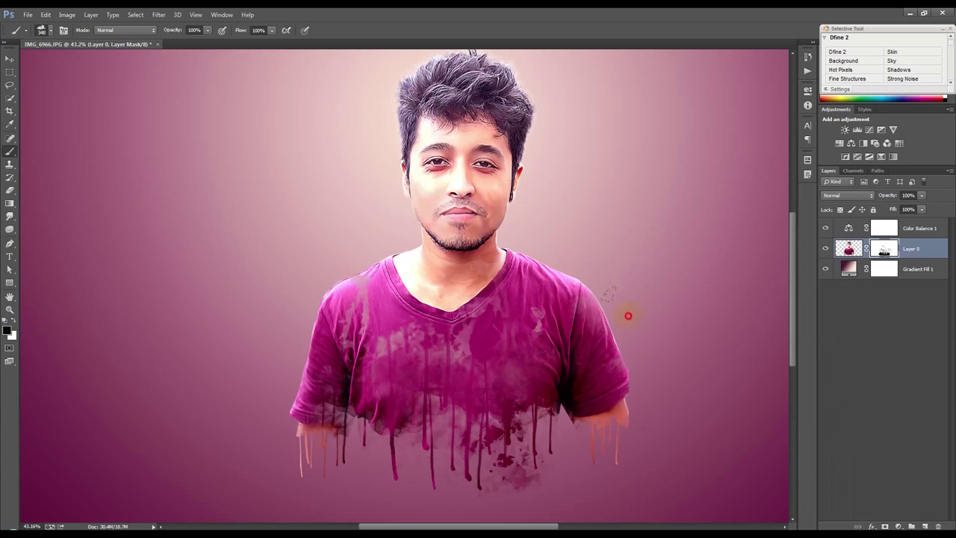
pyautogui.moveTo(614, 322); pyautogui.dragTo(613, 344)
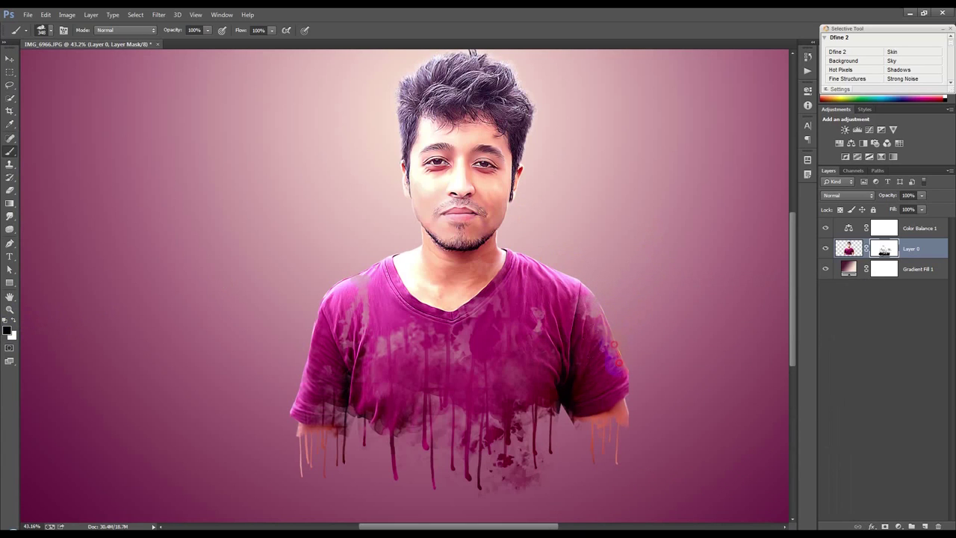
pyautogui.moveTo(680, 385); pyautogui.dragTo(635, 381)
pyautogui.moveTo(329, 300)
pyautogui.mouseDown()
pyautogui.moveTo(307, 340)
pyautogui.moveTo(322, 381)
pyautogui.mouseUp()
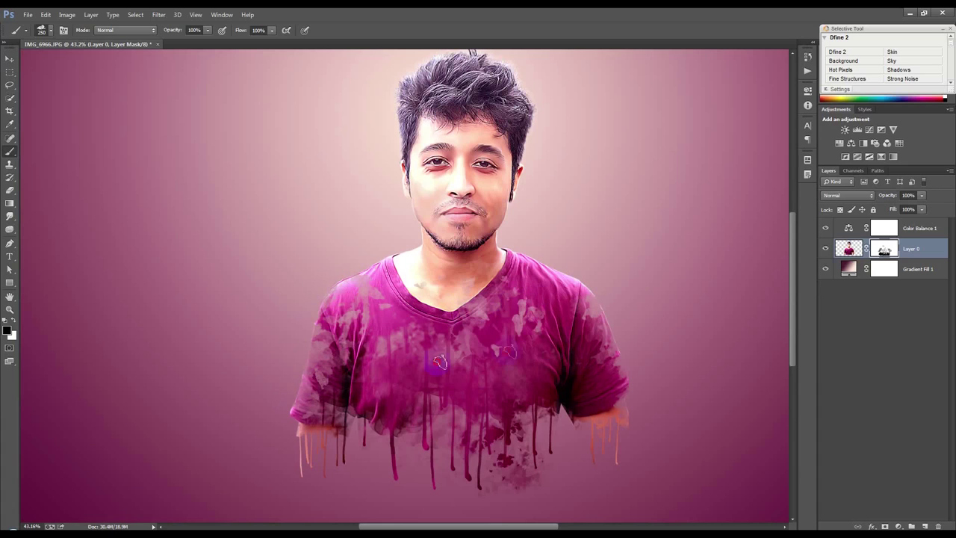
pyautogui.moveTo(587, 341); pyautogui.dragTo(585, 357)
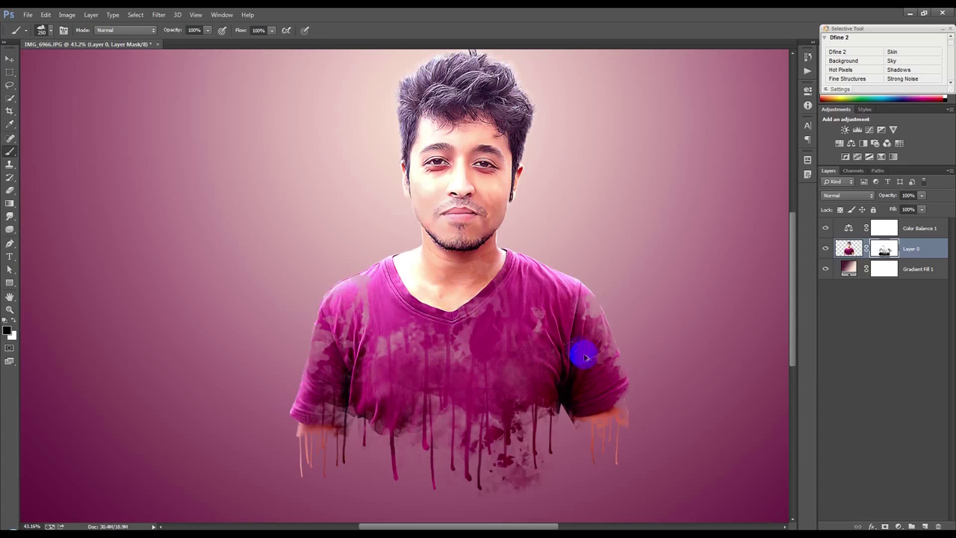
pyautogui.scroll(-1, 579, 339)
pyautogui.click(9, 58)
# Add a new Layer 1 above Color Balance 1 and sample a light colour from the face
pyautogui.click(915, 228)
pyautogui.click(924, 526)
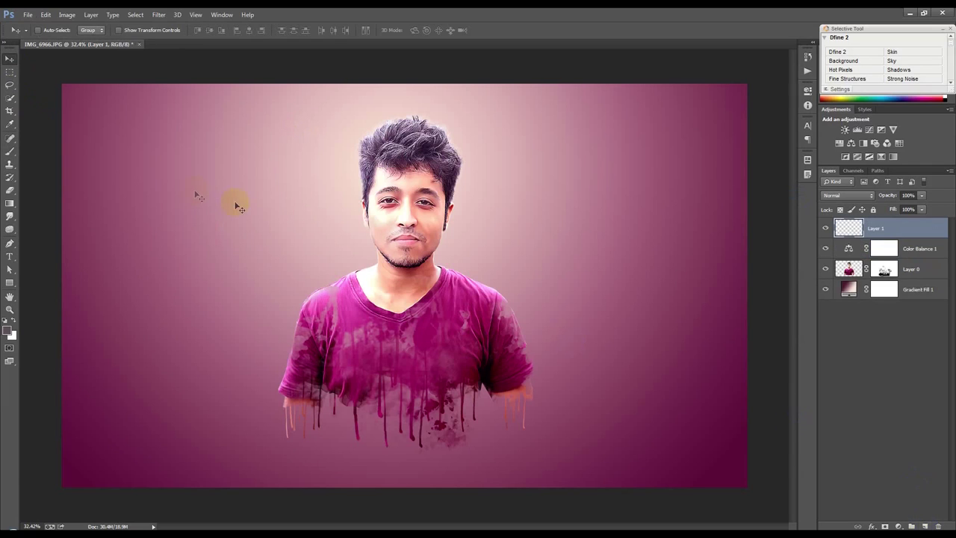
pyautogui.click(10, 124)
pyautogui.moveTo(405, 208); pyautogui.dragTo(387, 216)
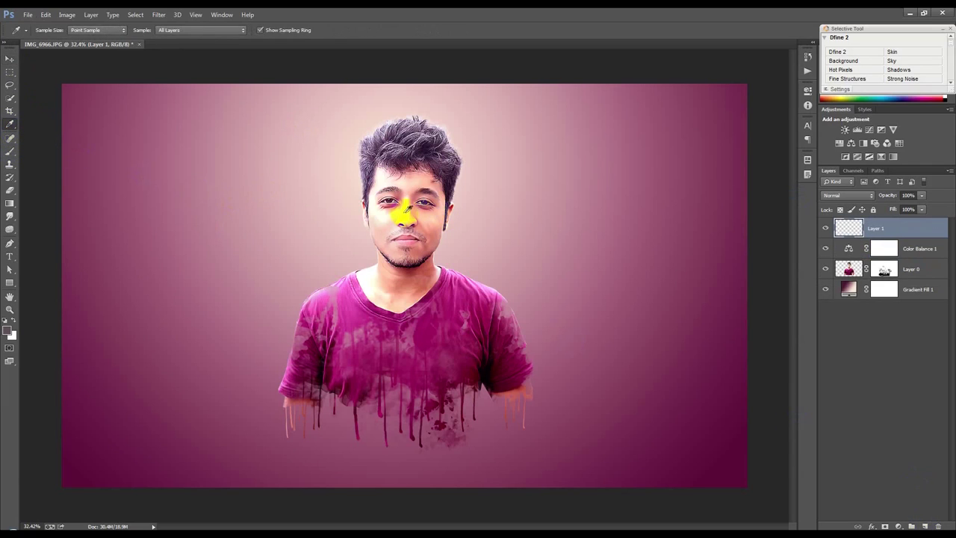
# Paint a soft white glow around the face with a soft round brush
pyautogui.click(9, 152)
pyautogui.rightClick(357, 198)
pyautogui.click(458, 261)
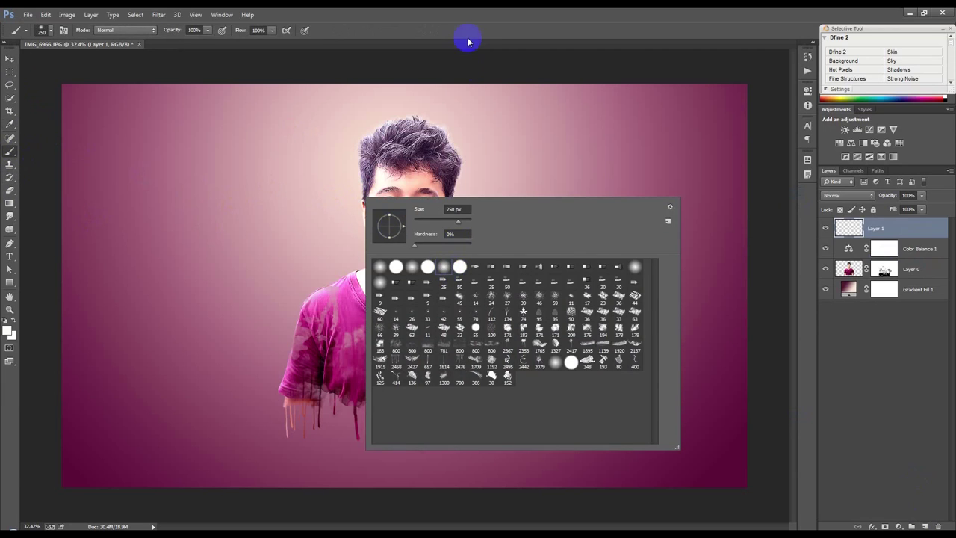
pyautogui.click(465, 68)
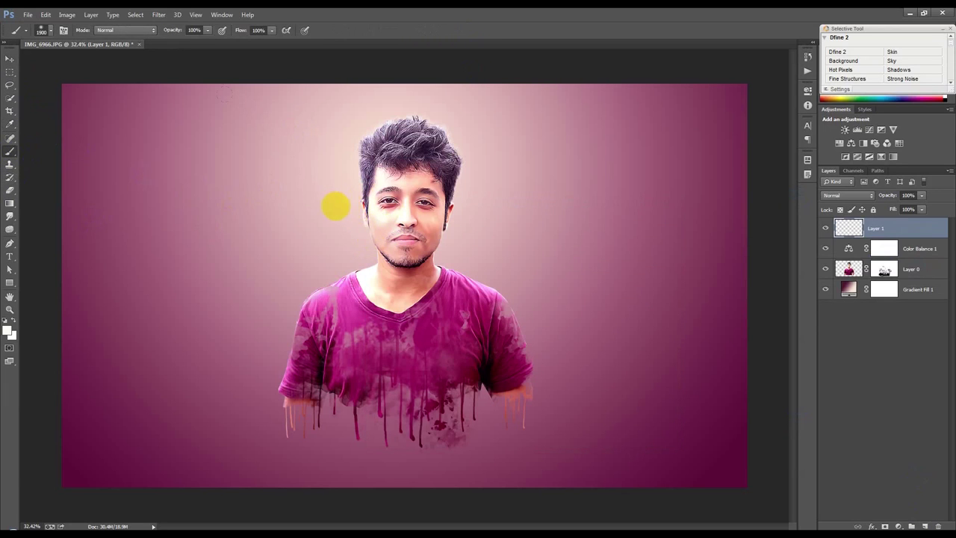
pyautogui.click(333, 204)
pyautogui.click(431, 207)
pyautogui.click(343, 210)
# Enlarge the glow to about 166% and set Layer 1 opacity to 42%
pyautogui.hotkey('ctrl', 't')
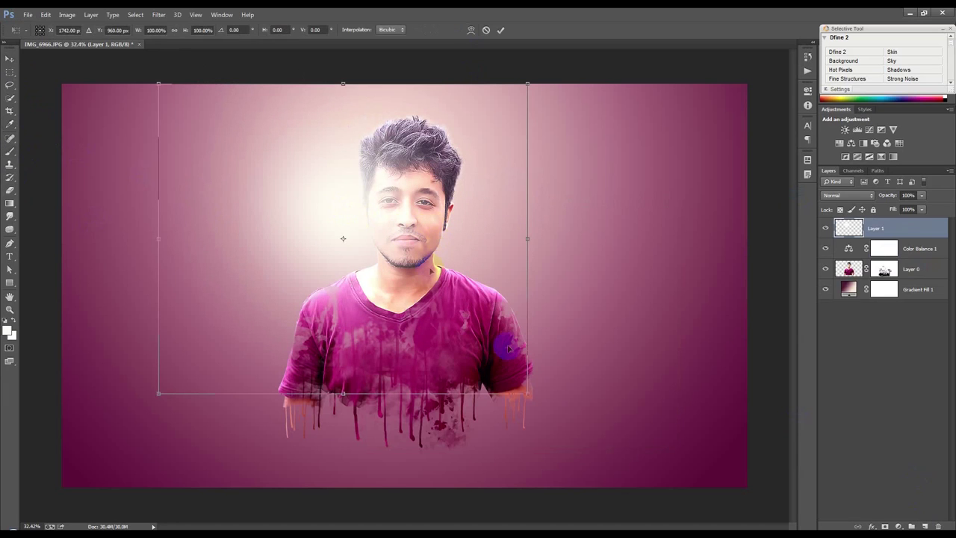
pyautogui.moveTo(523, 390)
pyautogui.mouseDown()
pyautogui.moveTo(502, 306)
pyautogui.moveTo(565, 324)
pyautogui.mouseUp()
pyautogui.press('Return')
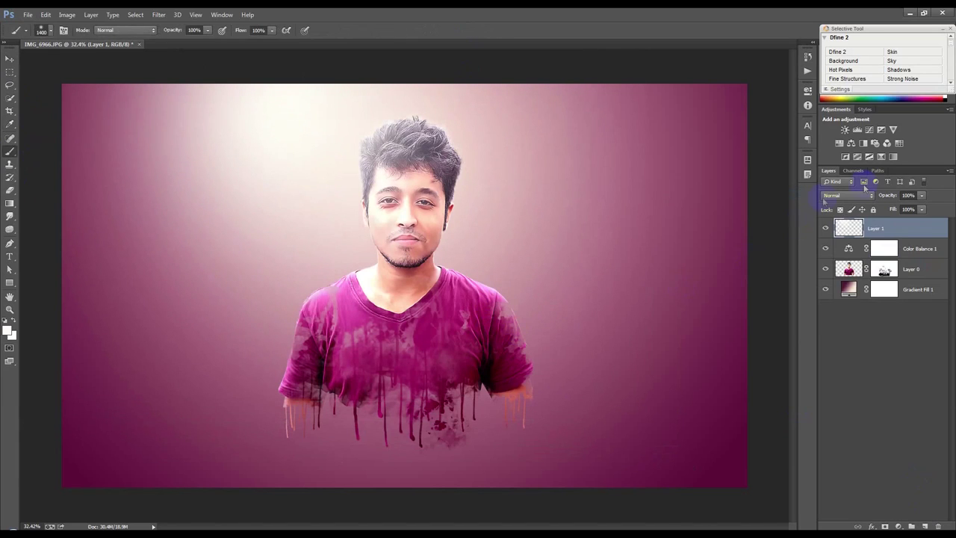
pyautogui.moveTo(887, 195); pyautogui.dragTo(864, 195)
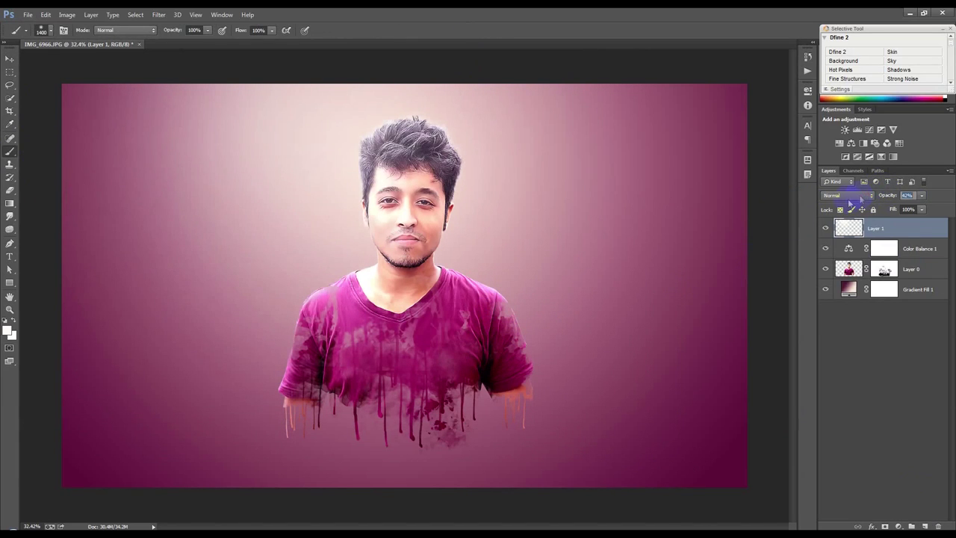
pyautogui.click(8, 60)
pyautogui.scroll(1, 323, 288)
pyautogui.scroll(-2, 323, 288)
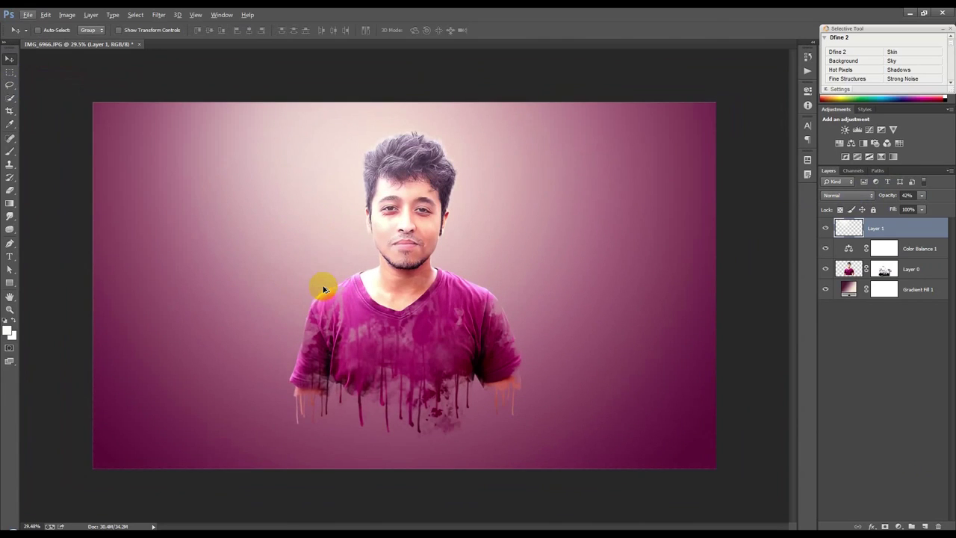
# Set Gradient Fill 1 to 139% scale at 24.78° and re-centre it behind the head
pyautogui.doubleClick(844, 290)
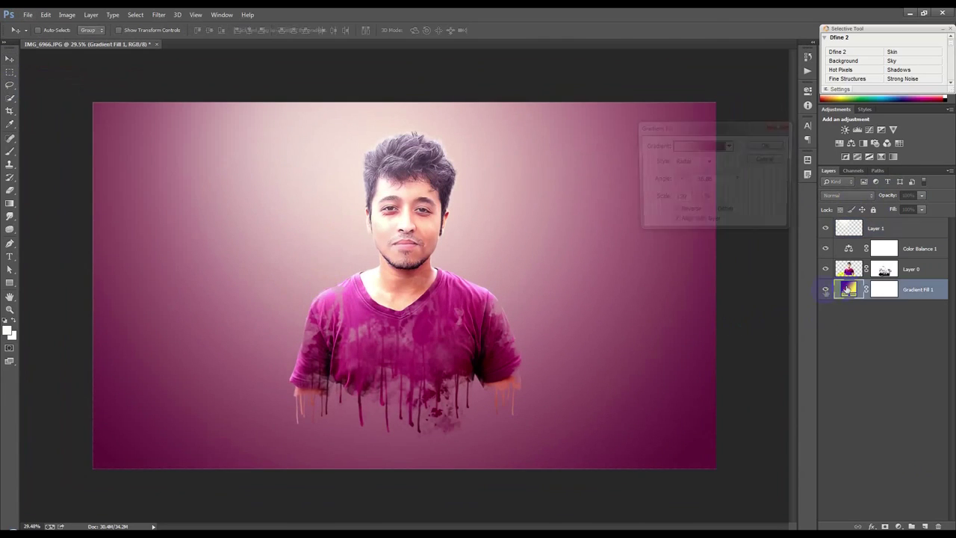
pyautogui.click(695, 198)
pyautogui.click(697, 211)
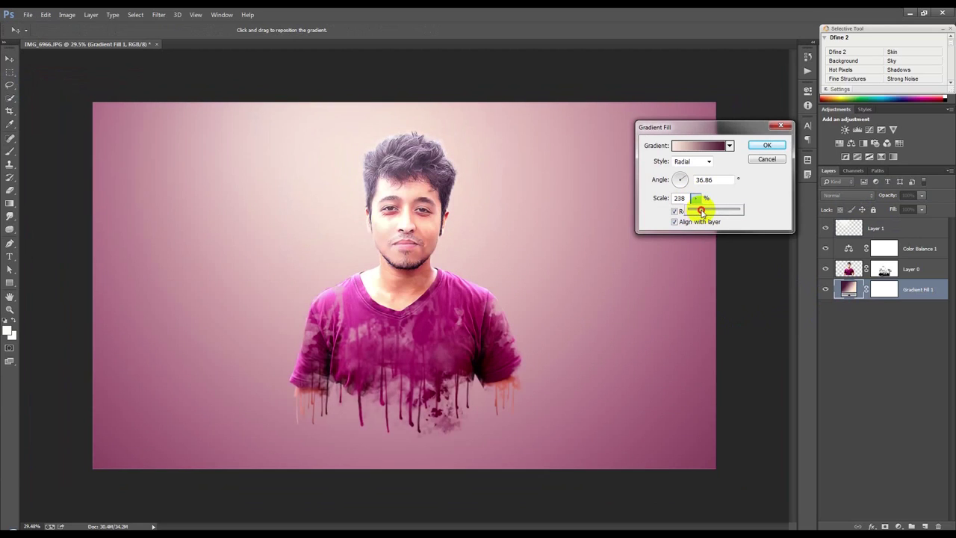
pyautogui.moveTo(701, 213); pyautogui.dragTo(696, 211)
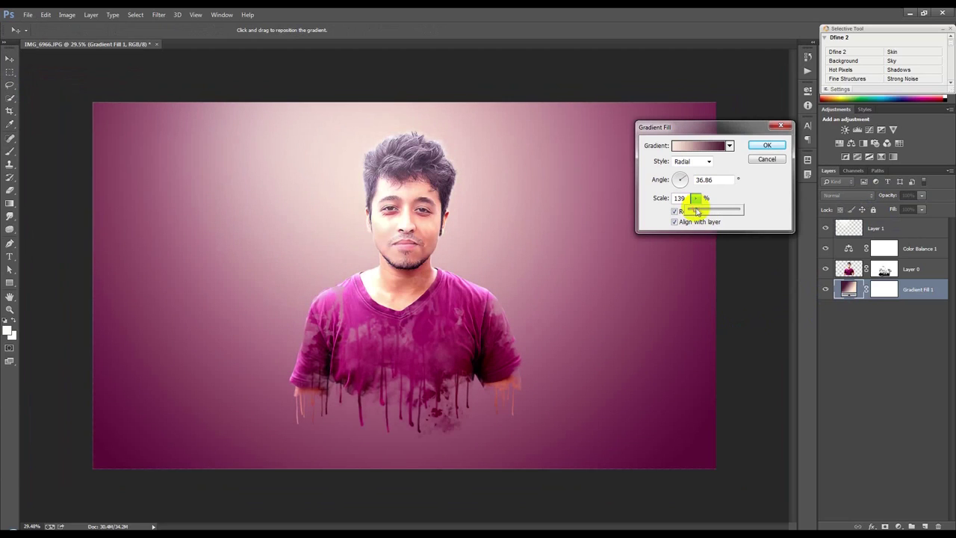
pyautogui.click(683, 180)
pyautogui.moveTo(398, 236)
pyautogui.mouseDown()
pyautogui.moveTo(426, 228)
pyautogui.moveTo(391, 229)
pyautogui.mouseUp()
pyautogui.click(767, 145)
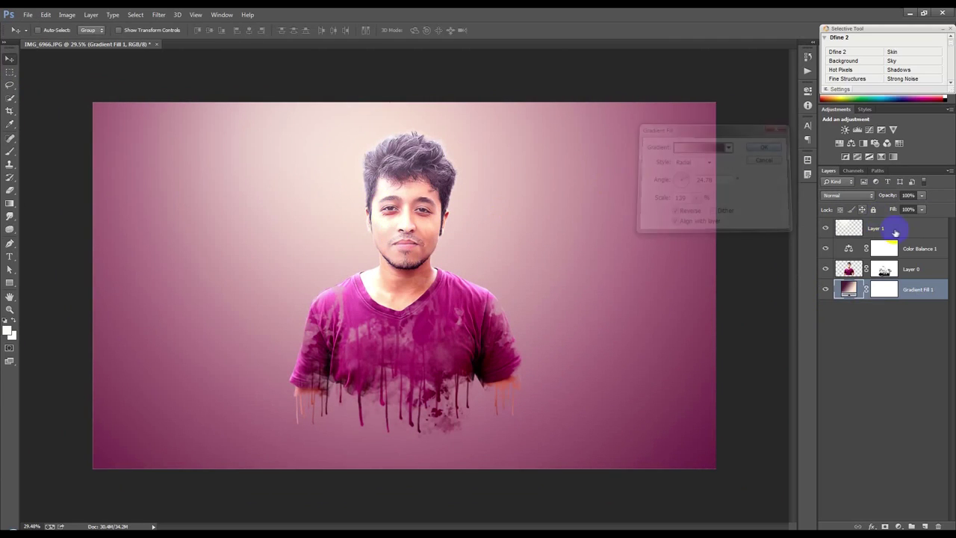
# Stamp visible layers into merged Layer 2 and run Viveza 2 with Structure near 69%
pyautogui.click(888, 232)
pyautogui.hotkey('ctrl', 'shift', 'alt', 'e')
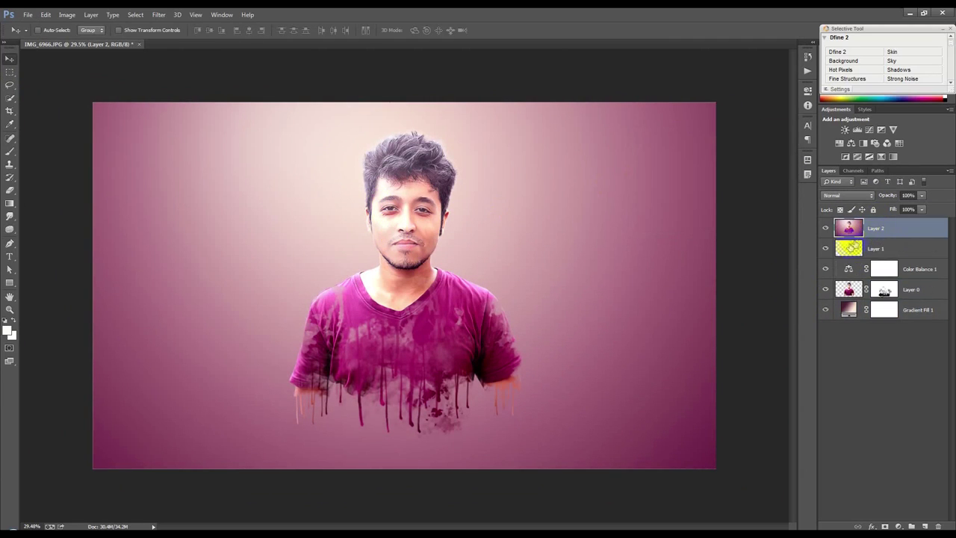
pyautogui.click(160, 14)
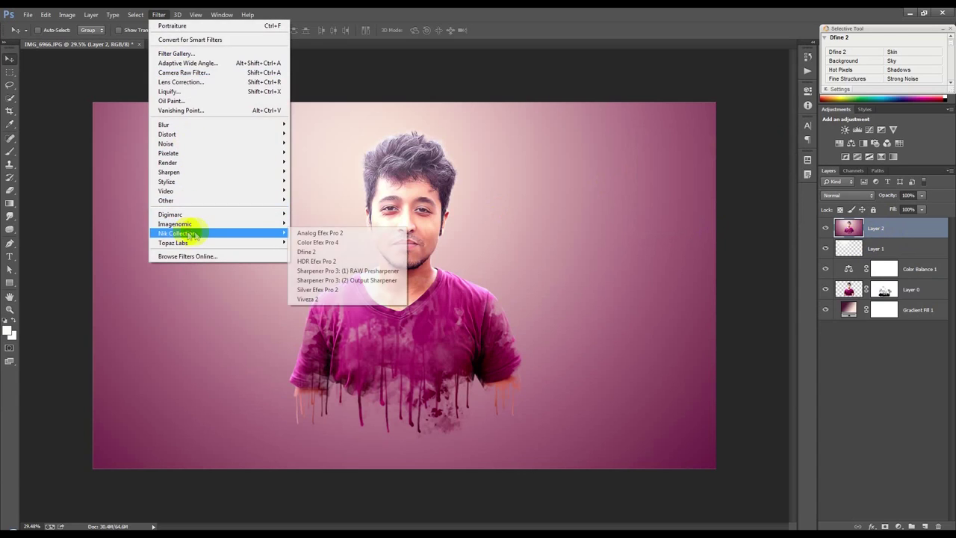
pyautogui.click(313, 346)
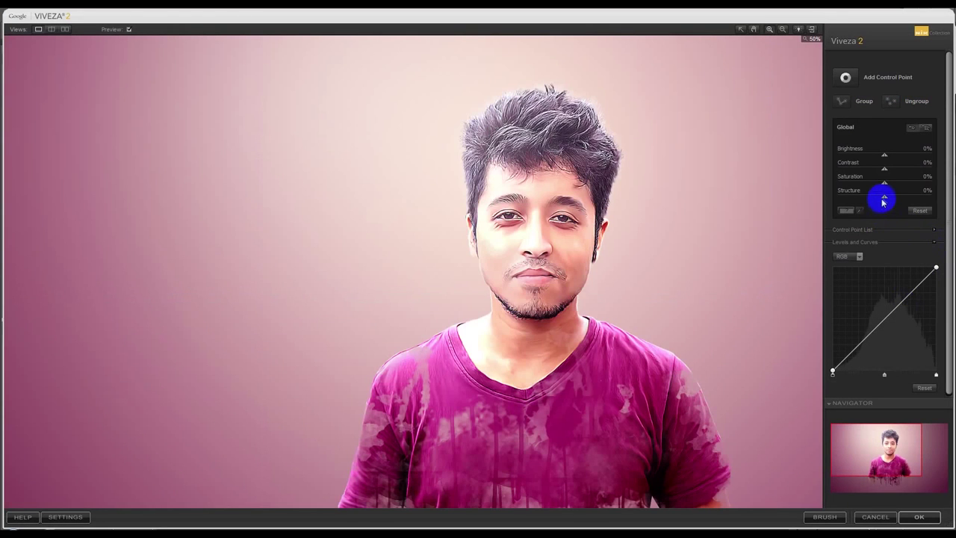
pyautogui.moveTo(883, 197); pyautogui.dragTo(922, 197)
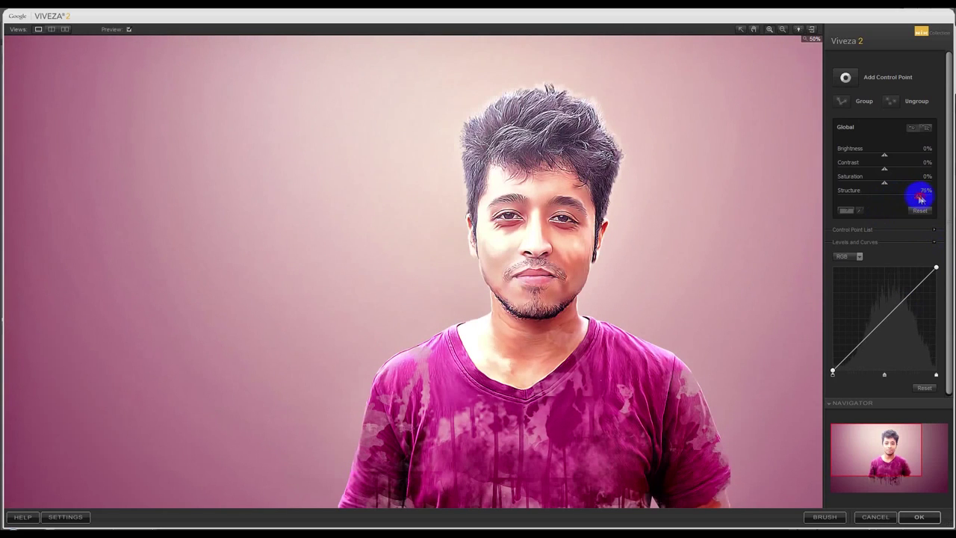
# Set Viveza 2 Structure to about 68% and apply it as a new layer
pyautogui.moveTo(920, 199); pyautogui.dragTo(892, 184)
pyautogui.click(913, 518)
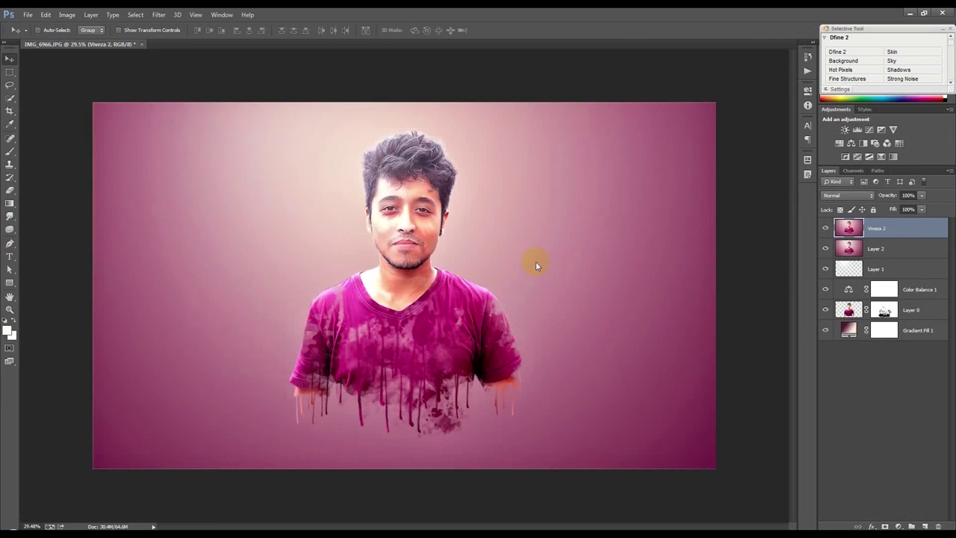
pyautogui.click(158, 14)
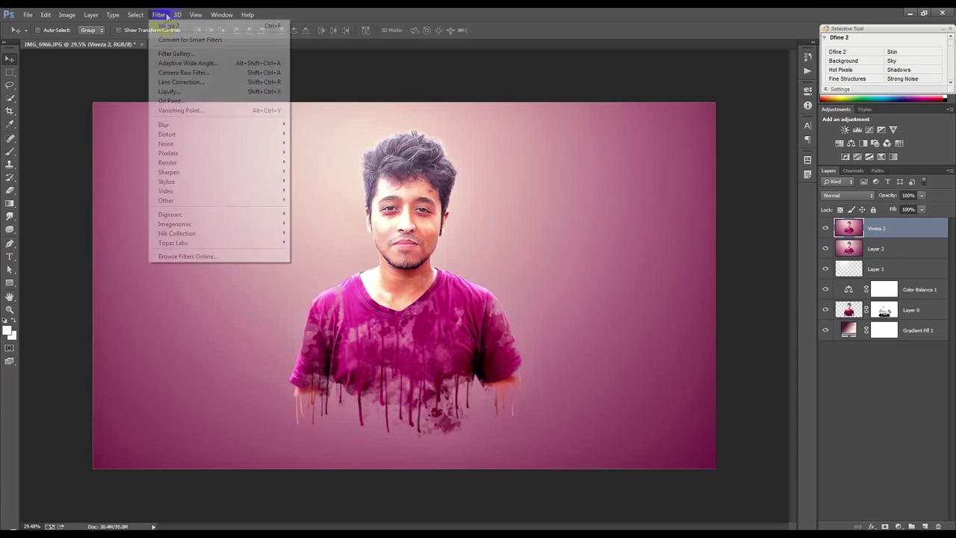
# Apply Oil Paint with Shine 0, Cleanliness 1.85, Scale 5.84 and Angular Direction 360
pyautogui.click(172, 101)
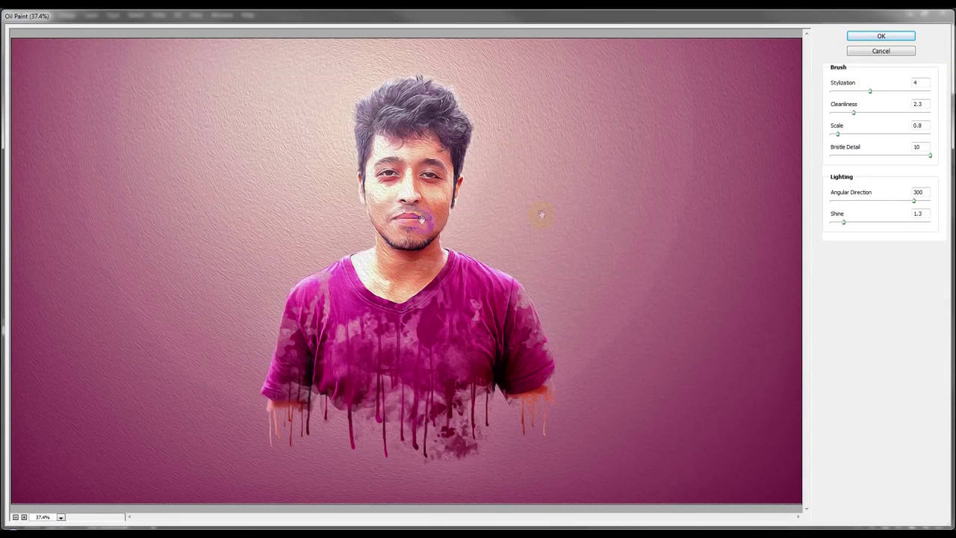
pyautogui.moveTo(843, 222); pyautogui.dragTo(801, 224)
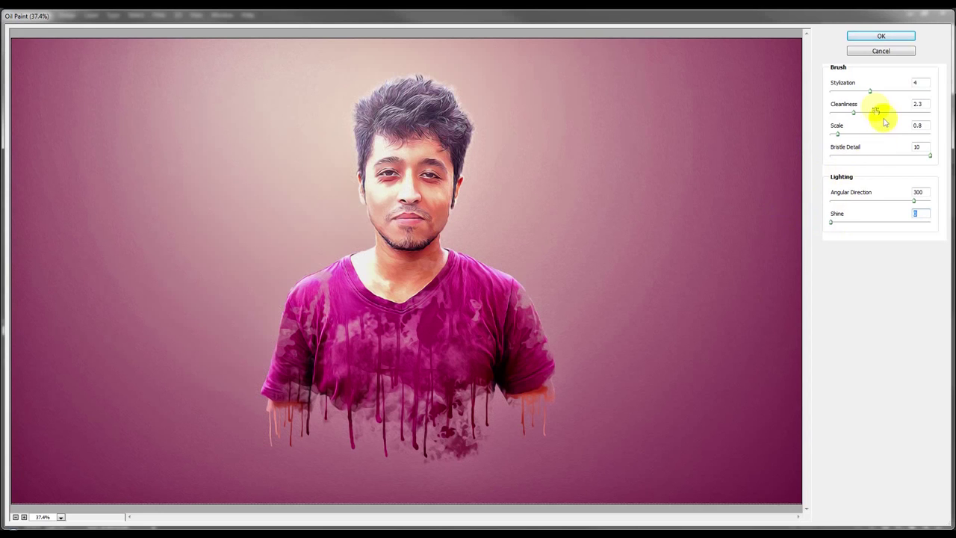
pyautogui.moveTo(870, 92)
pyautogui.mouseDown()
pyautogui.moveTo(900, 93)
pyautogui.moveTo(891, 92)
pyautogui.mouseUp()
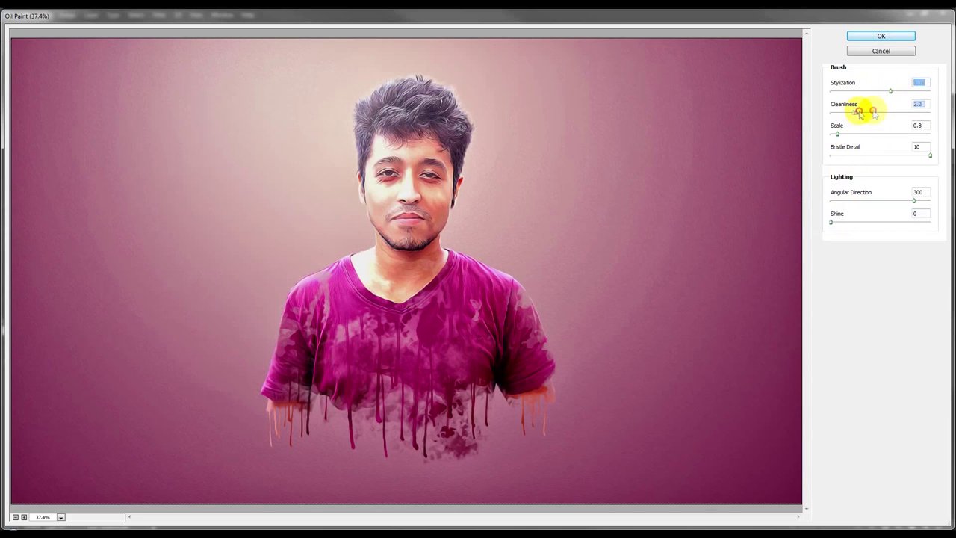
pyautogui.moveTo(853, 112)
pyautogui.mouseDown()
pyautogui.moveTo(839, 112)
pyautogui.moveTo(849, 112)
pyautogui.moveTo(851, 134)
pyautogui.moveTo(888, 134)
pyautogui.mouseUp()
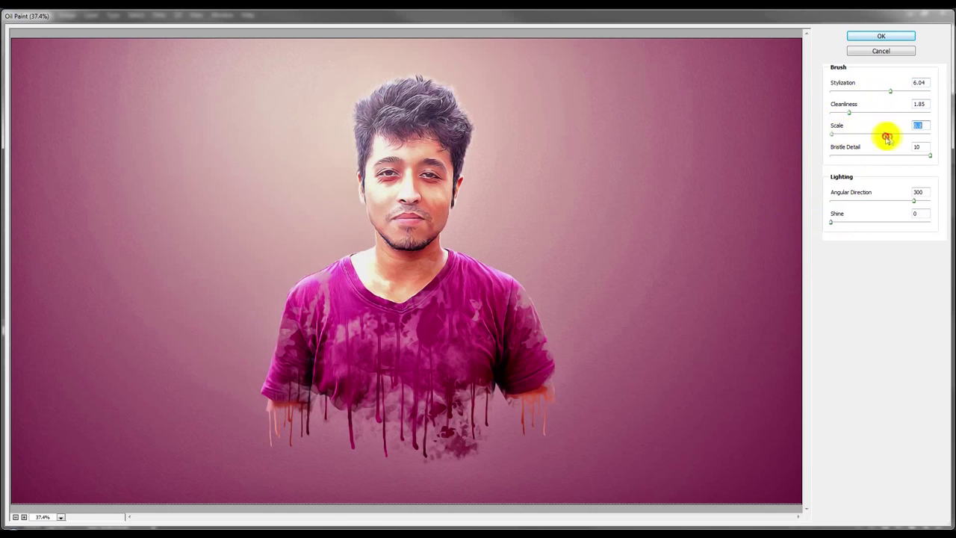
pyautogui.moveTo(932, 156)
pyautogui.mouseDown()
pyautogui.moveTo(868, 155)
pyautogui.moveTo(941, 155)
pyautogui.mouseUp()
pyautogui.moveTo(913, 201)
pyautogui.mouseDown()
pyautogui.moveTo(869, 202)
pyautogui.moveTo(930, 201)
pyautogui.mouseUp()
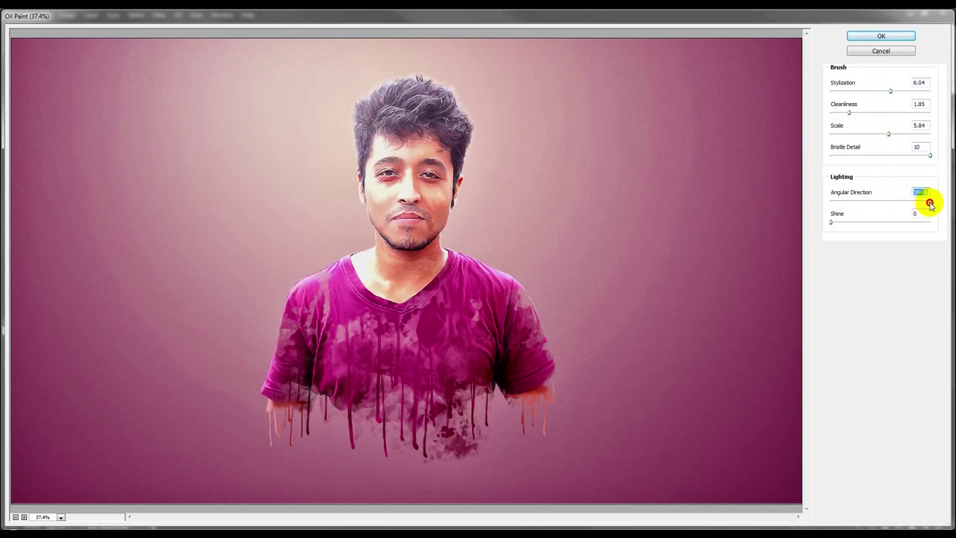
pyautogui.moveTo(890, 91); pyautogui.dragTo(881, 92)
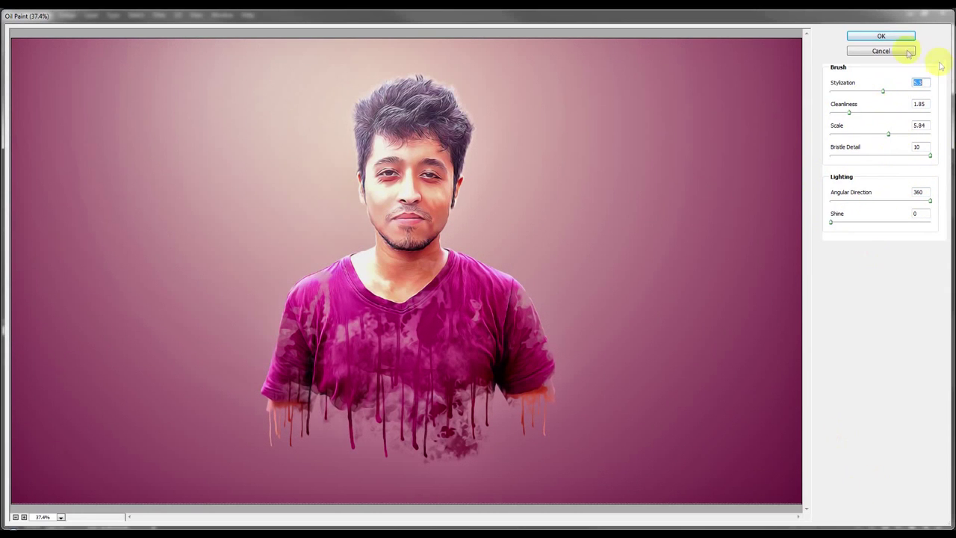
pyautogui.click(889, 36)
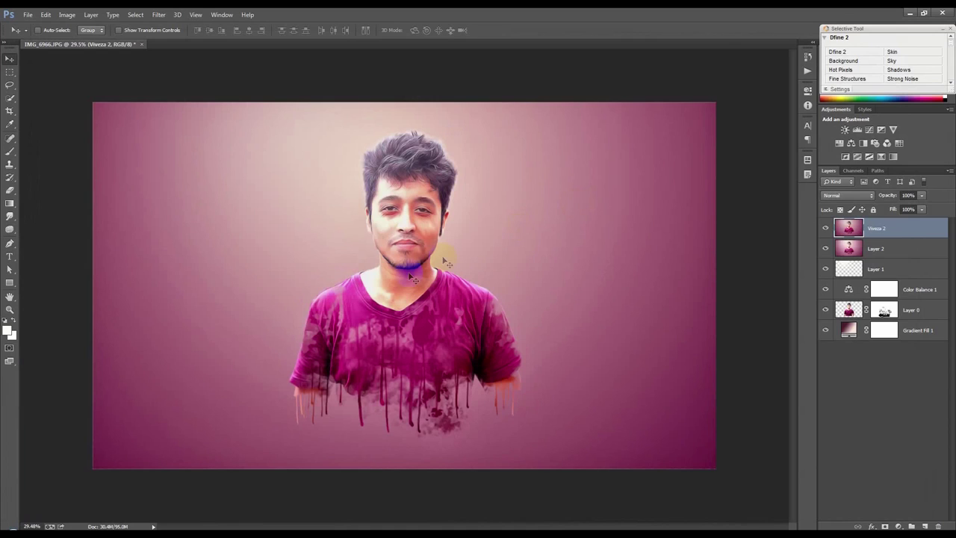
# Bring up the Filter Gallery for the Viveza 2 layer
pyautogui.scroll(1, 409, 278)
pyautogui.scroll(-1, 407, 277)
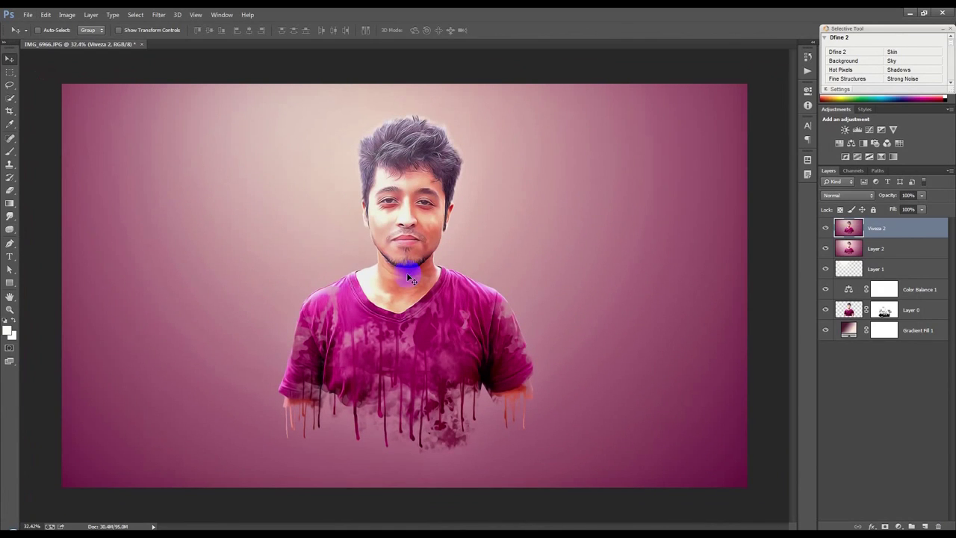
pyautogui.click(159, 15)
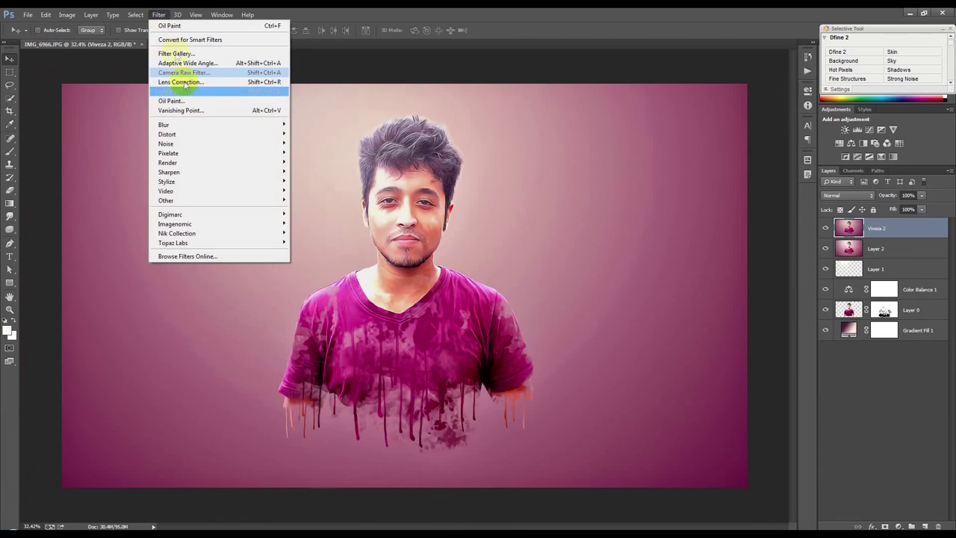
pyautogui.click(175, 54)
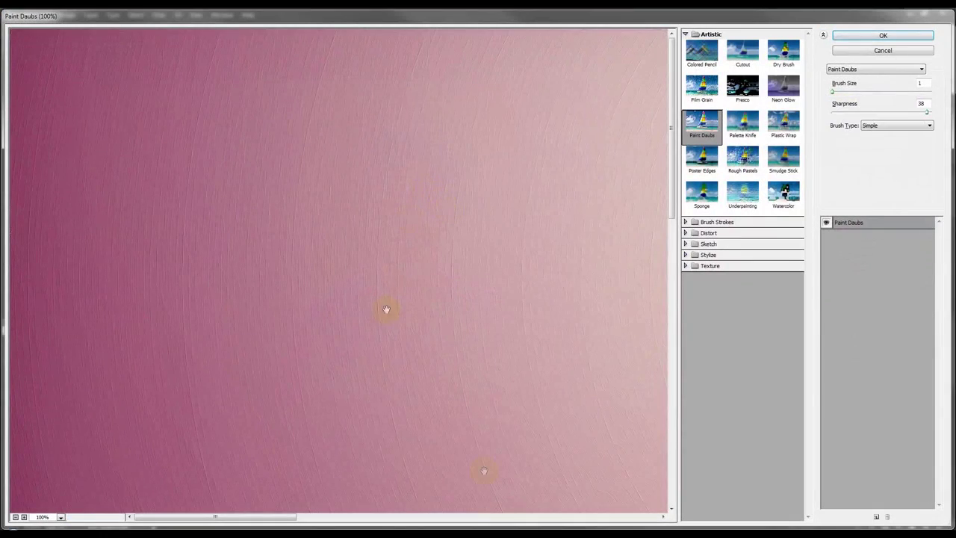
# Zoom the preview to 33.3% and preview each Artistic filter from Colored Pencil to Watercolor
pyautogui.click(15, 517)
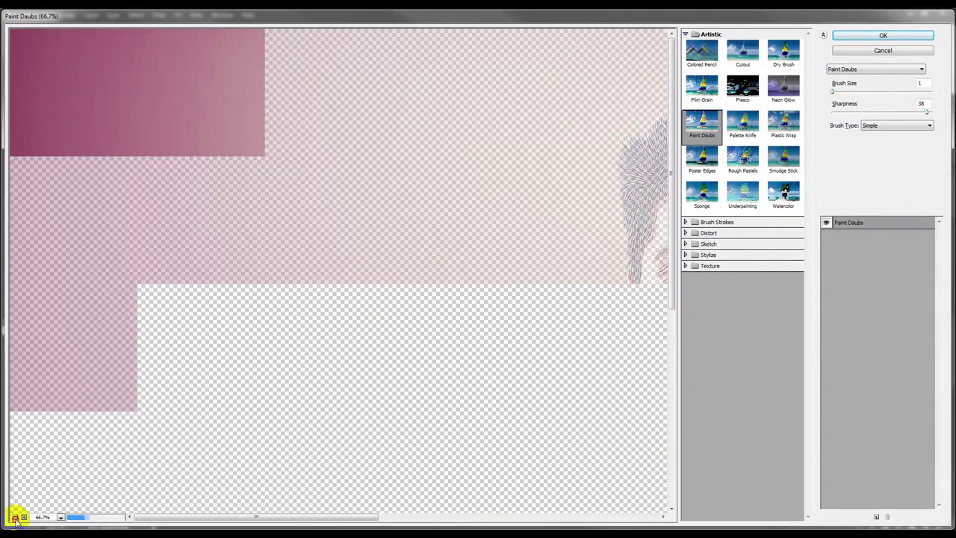
pyautogui.click(15, 517)
pyautogui.click(15, 516)
pyautogui.click(23, 516)
pyautogui.click(23, 517)
pyautogui.click(23, 517)
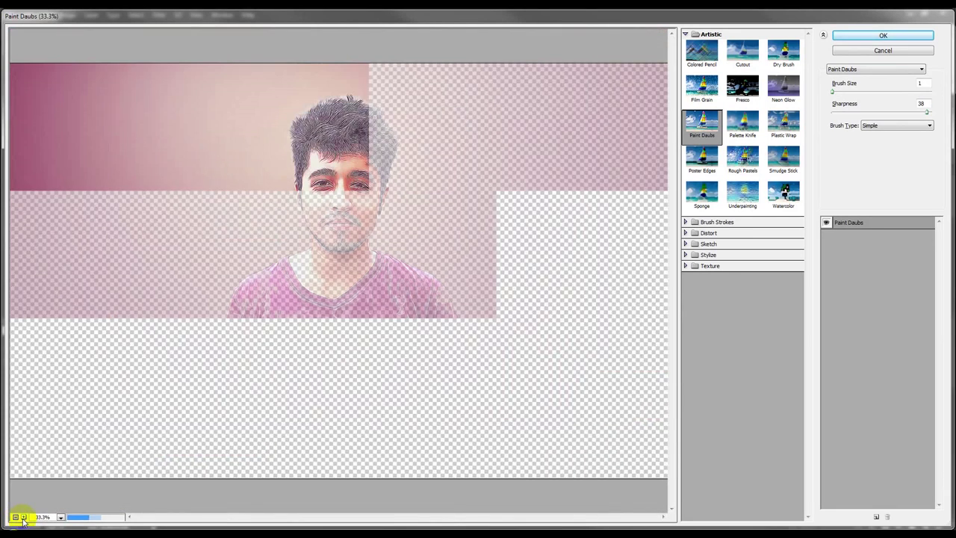
pyautogui.click(711, 59)
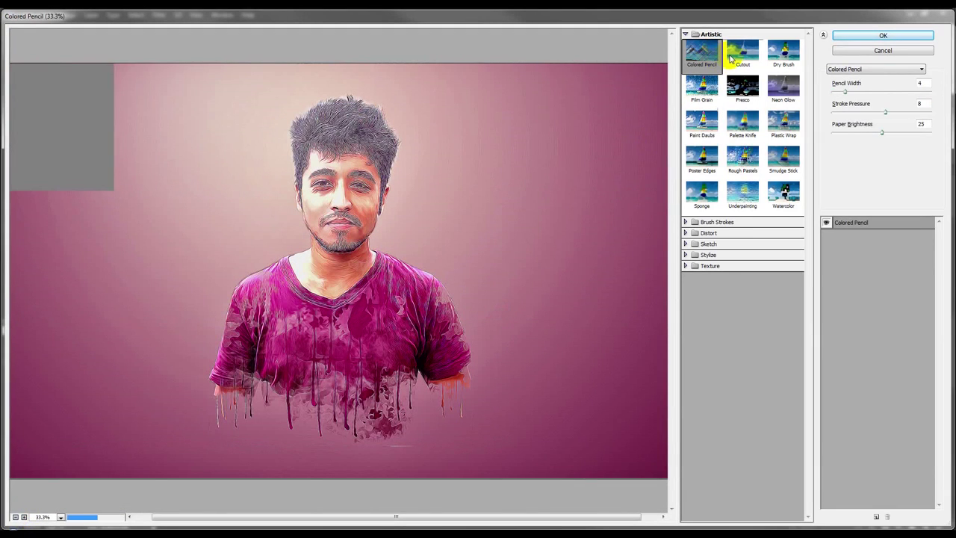
pyautogui.click(733, 59)
pyautogui.click(774, 54)
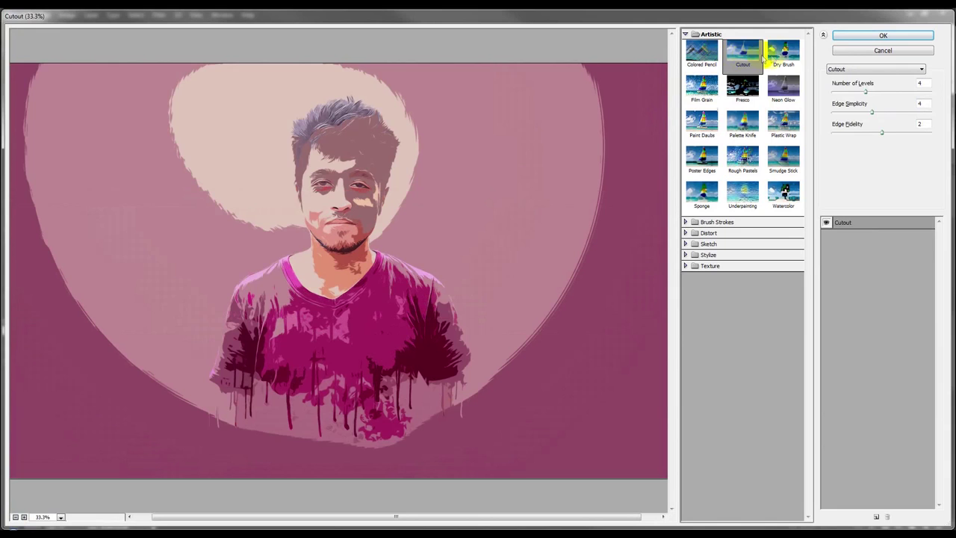
pyautogui.click(701, 94)
pyautogui.click(733, 95)
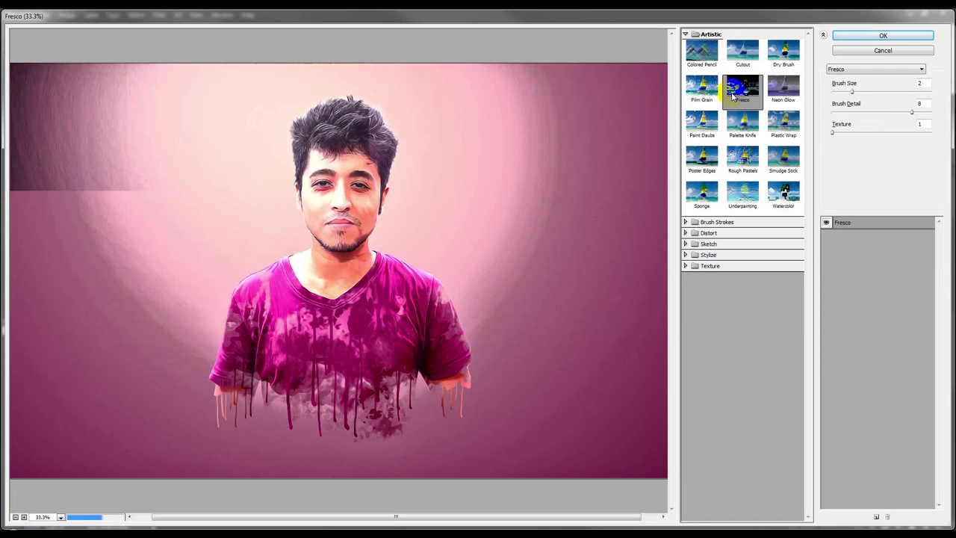
pyautogui.click(728, 122)
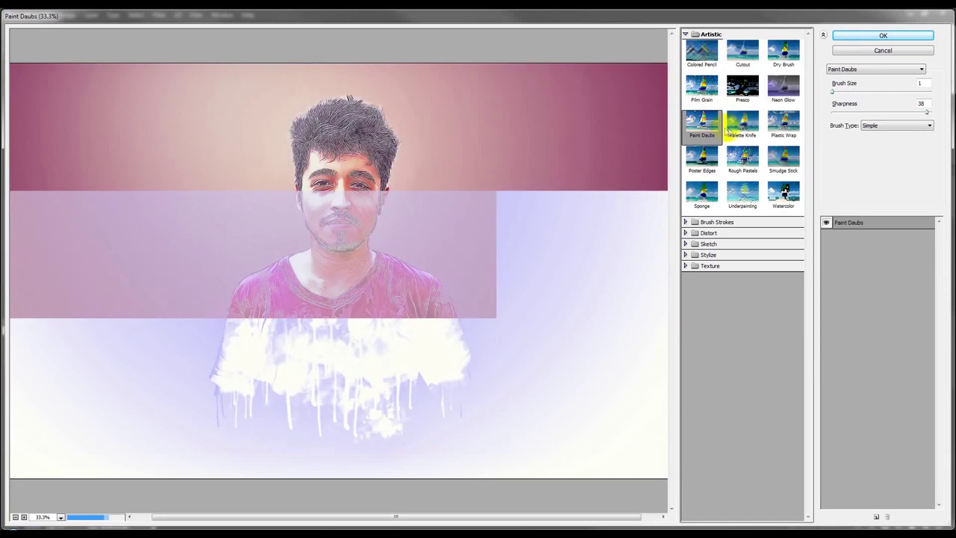
pyautogui.click(781, 133)
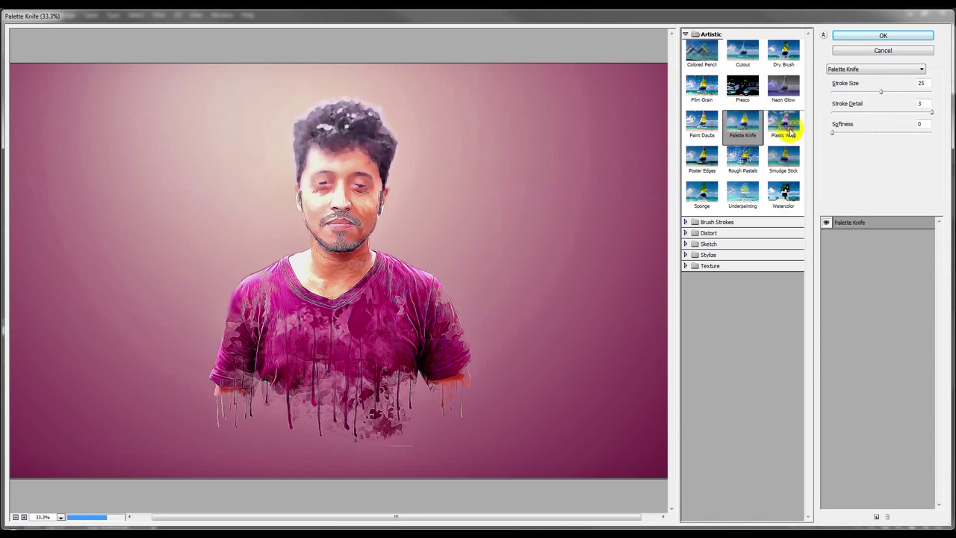
pyautogui.click(714, 164)
pyautogui.click(743, 158)
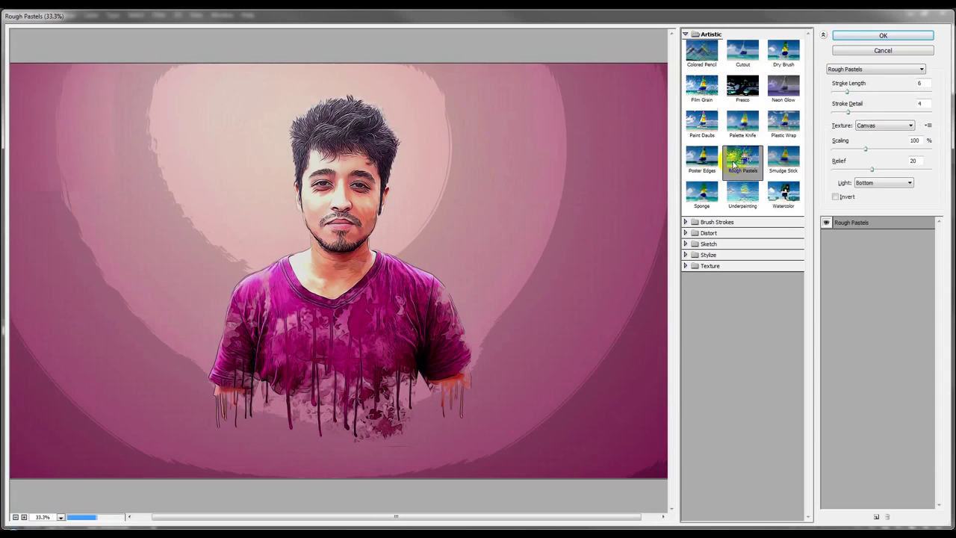
pyautogui.click(783, 158)
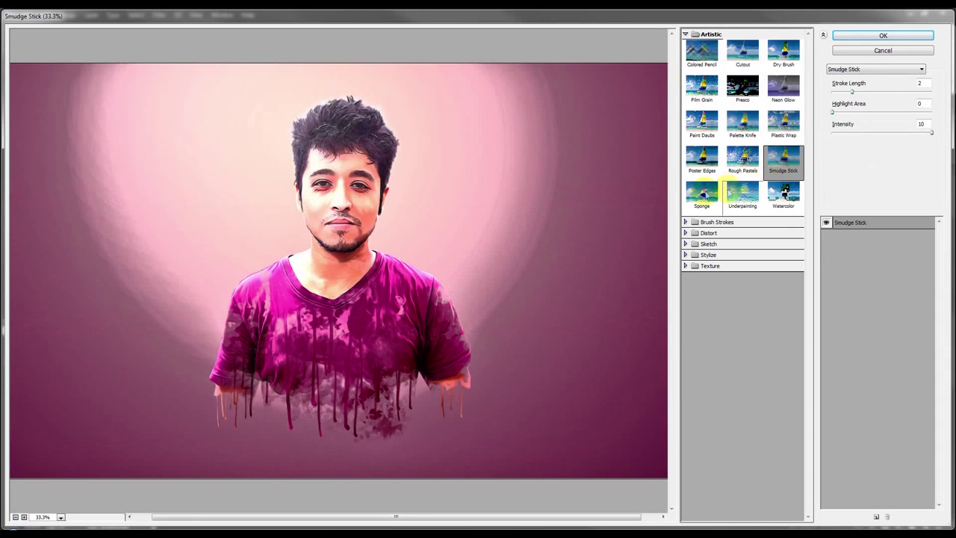
pyautogui.click(701, 195)
pyautogui.click(743, 196)
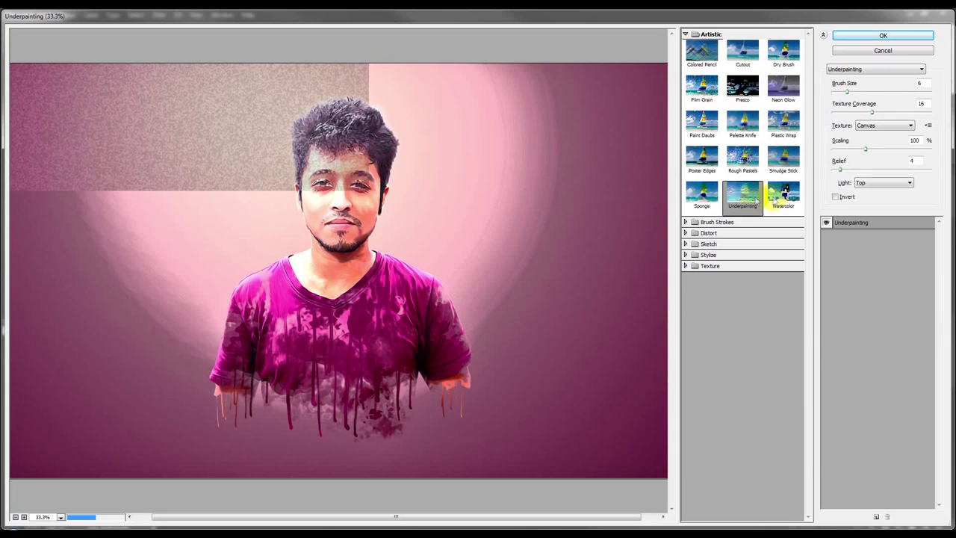
pyautogui.click(783, 195)
# Apply Crosshatch with Stroke Length 7 and adjusted Sharpness
pyautogui.click(696, 224)
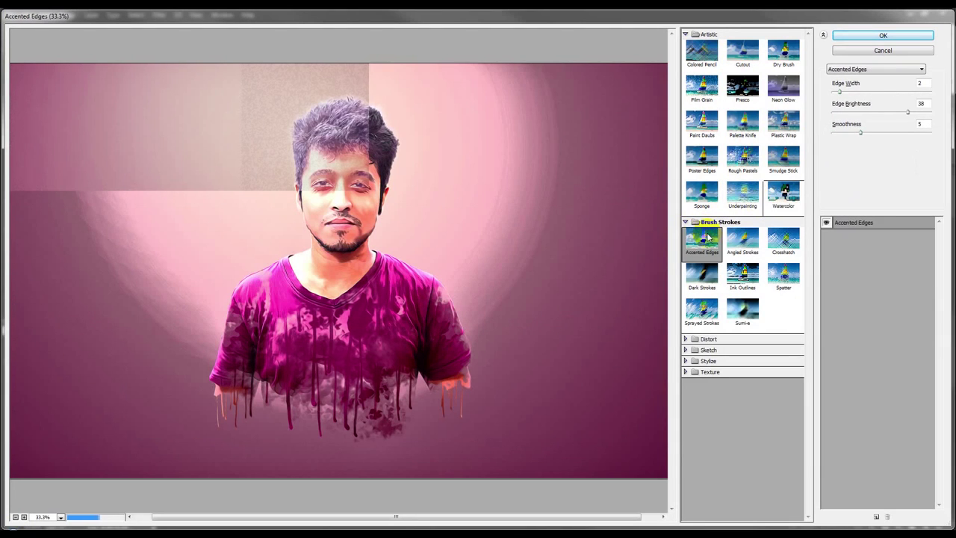
pyautogui.click(743, 239)
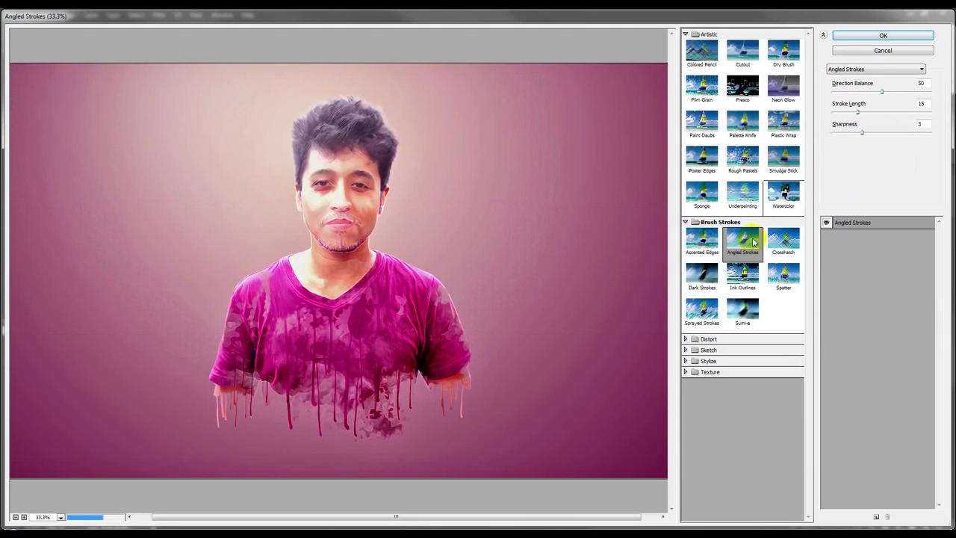
pyautogui.click(780, 245)
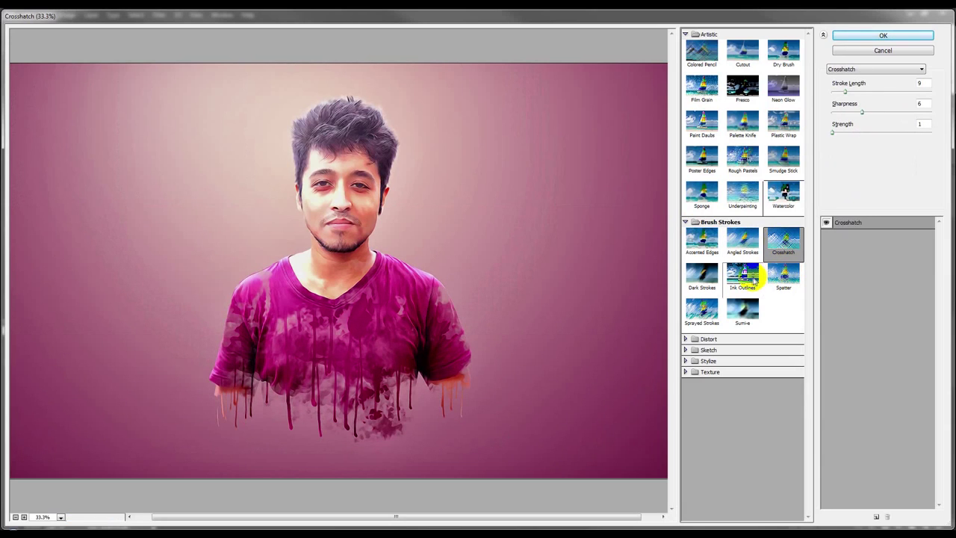
pyautogui.moveTo(845, 91); pyautogui.dragTo(857, 94)
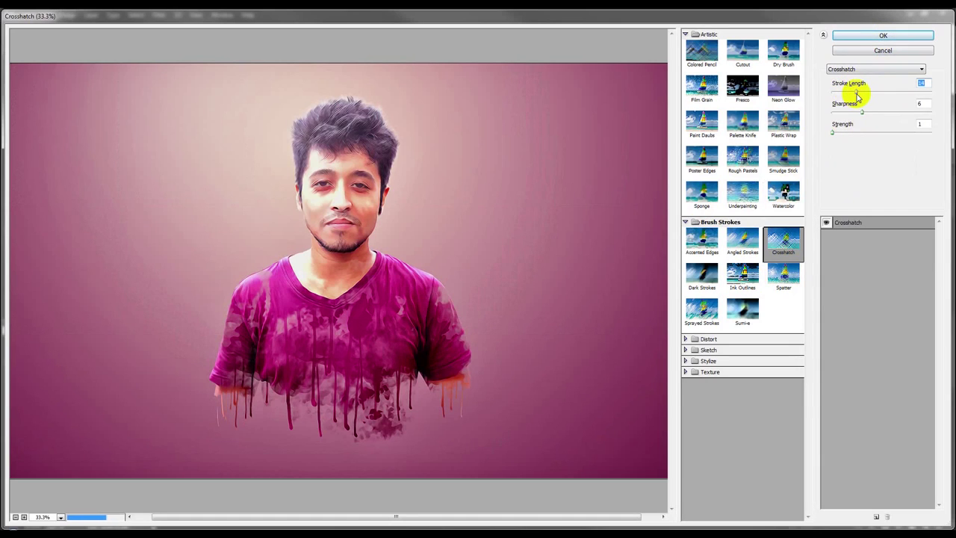
pyautogui.moveTo(857, 95); pyautogui.dragTo(845, 96)
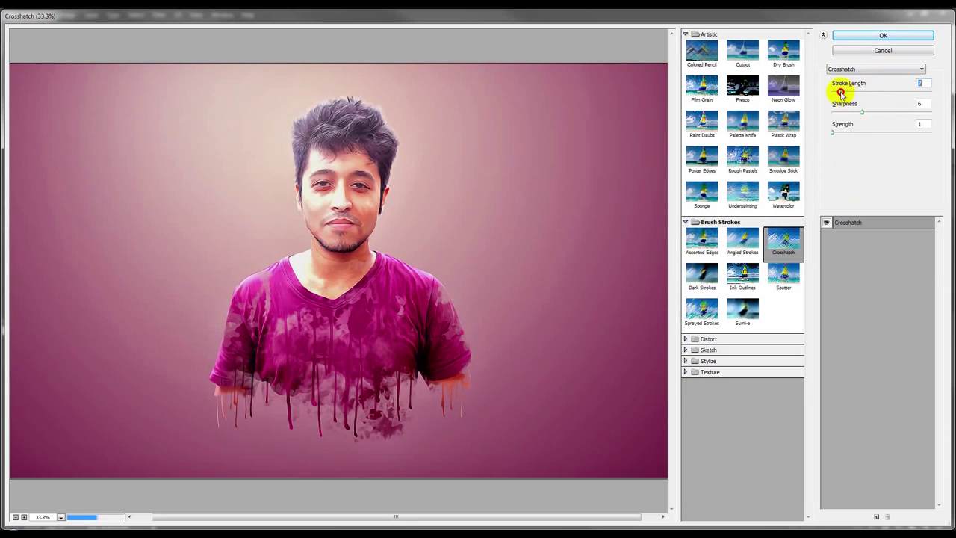
pyautogui.moveTo(865, 113); pyautogui.dragTo(874, 114)
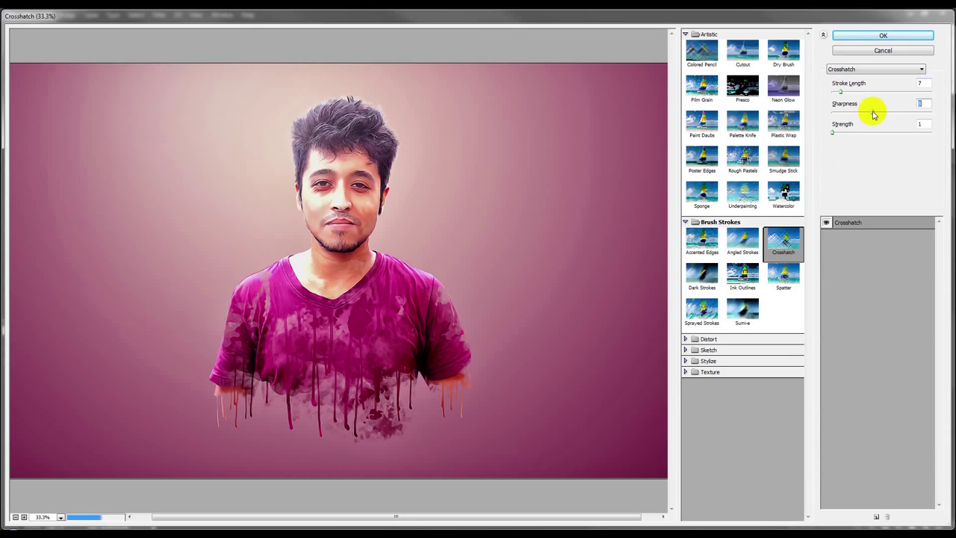
pyautogui.click(875, 36)
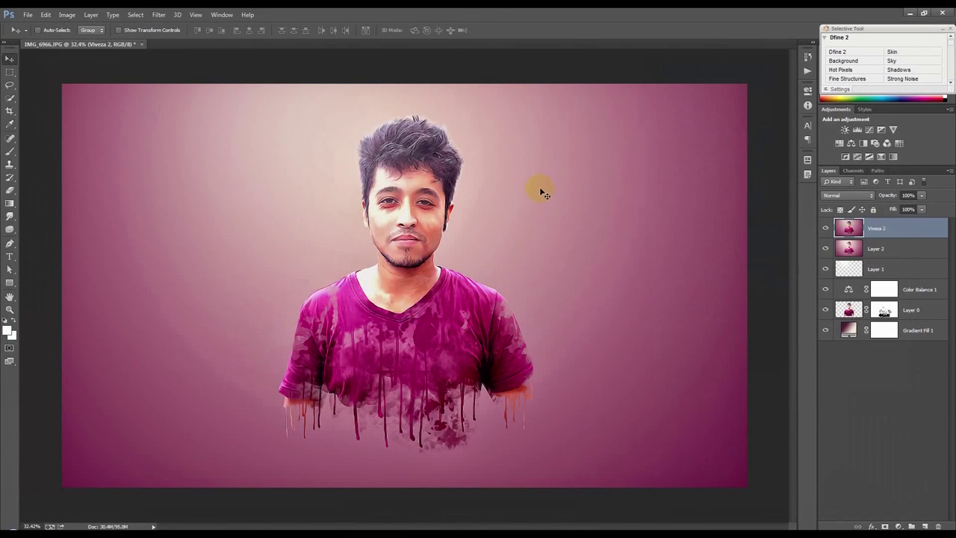
# Zoom in on the painted face and back out, then bring up Save As
pyautogui.scroll(2, 434, 214)
pyautogui.scroll(3, 429, 211)
pyautogui.scroll(1, 418, 205)
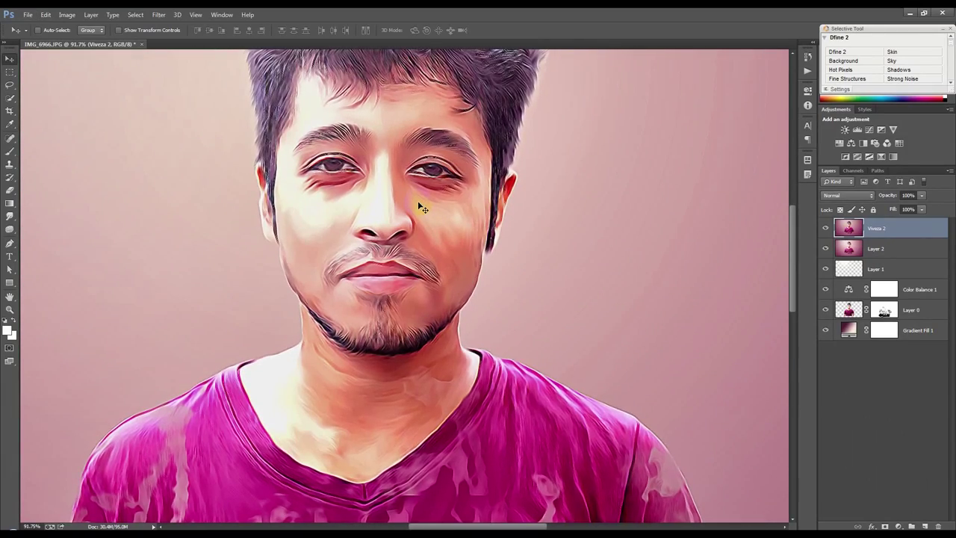
pyautogui.scroll(-1, 420, 208)
pyautogui.scroll(-2, 420, 208)
pyautogui.scroll(-2, 420, 208)
pyautogui.scroll(-1, 419, 207)
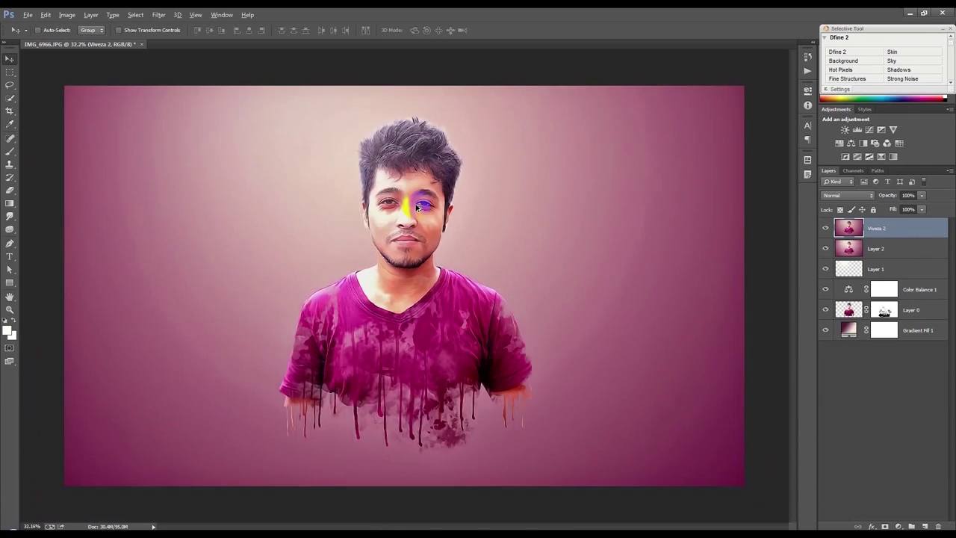
pyautogui.scroll(1, 418, 208)
pyautogui.scroll(-1, 184, 277)
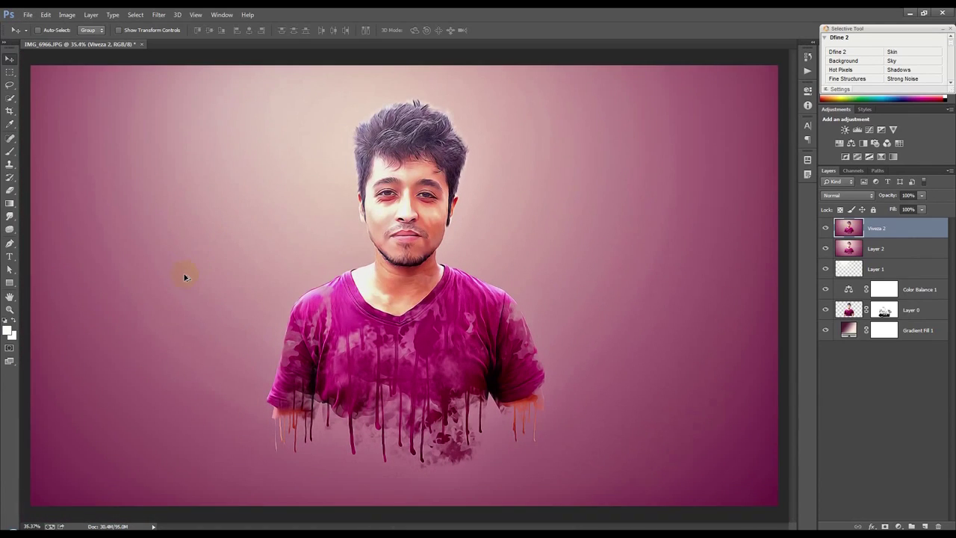
pyautogui.hotkey('ctrl', 'shift', 's')
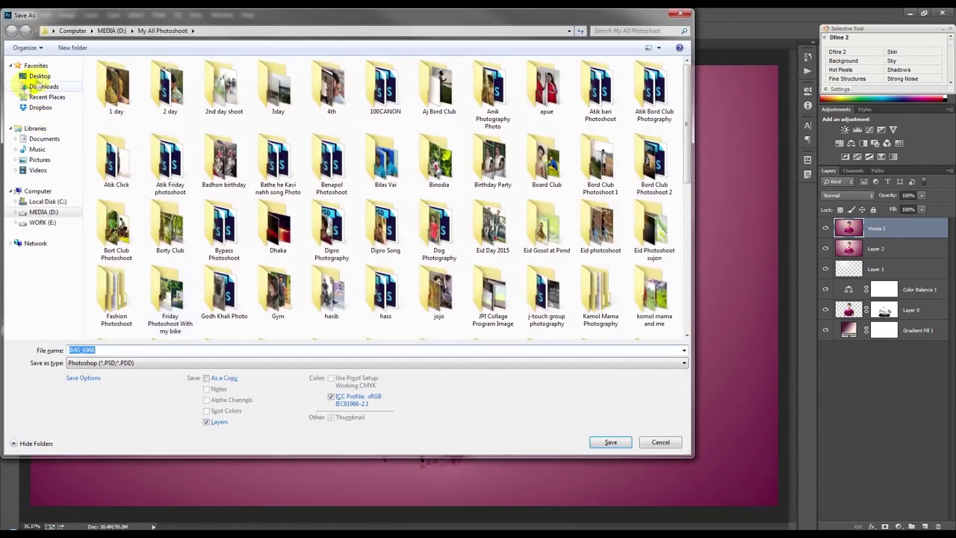
# Save the artwork on the Desktop as 'Pisma Painting Effect' in Photoshop PSD format
pyautogui.click(40, 75)
pyautogui.click(230, 350)
pyautogui.write('Pisma Painting Effect')
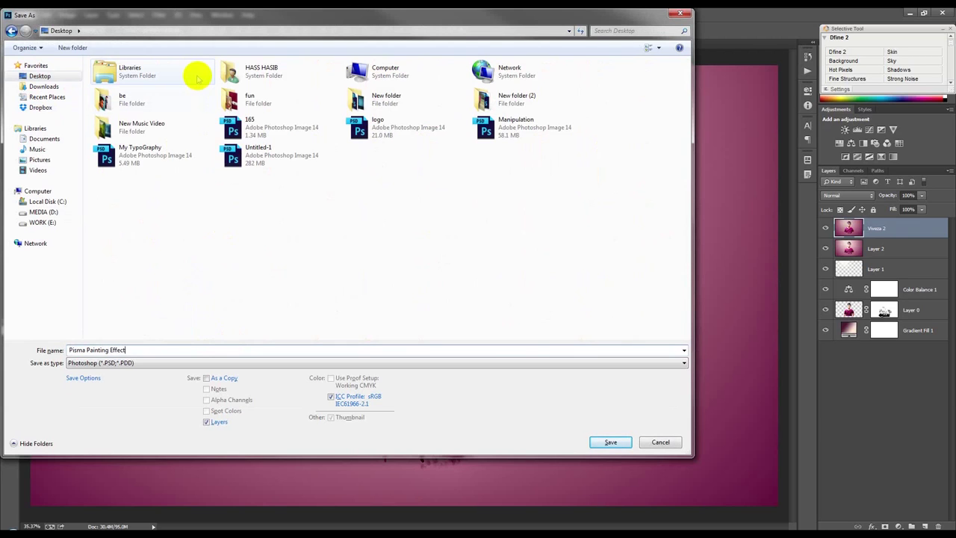
pyautogui.click(610, 442)
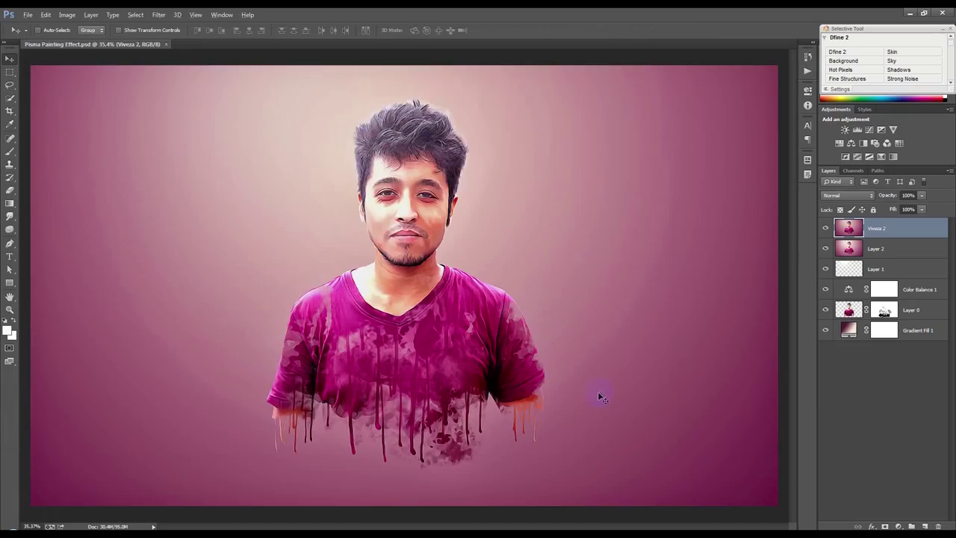
pyautogui.scroll(-2, 600, 396)
pyautogui.scroll(1, 599, 396)
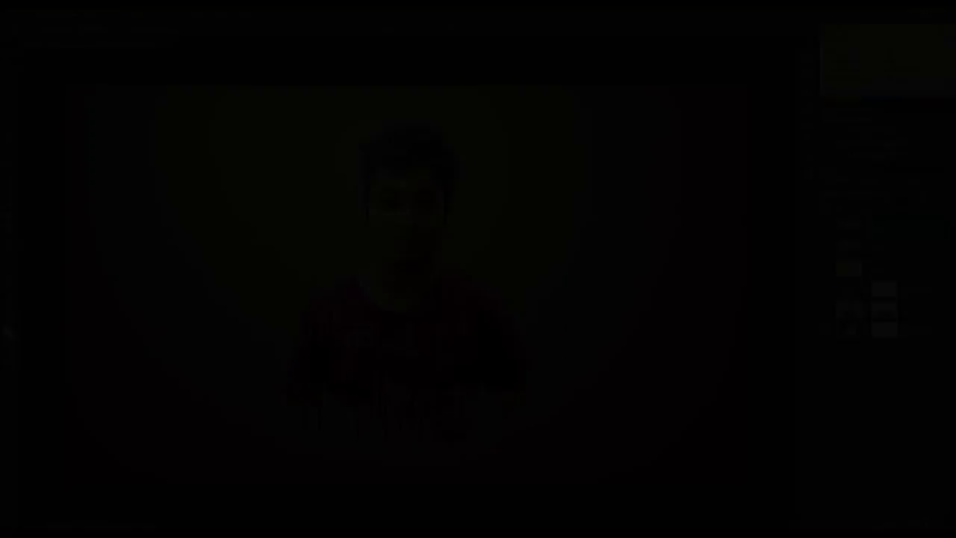